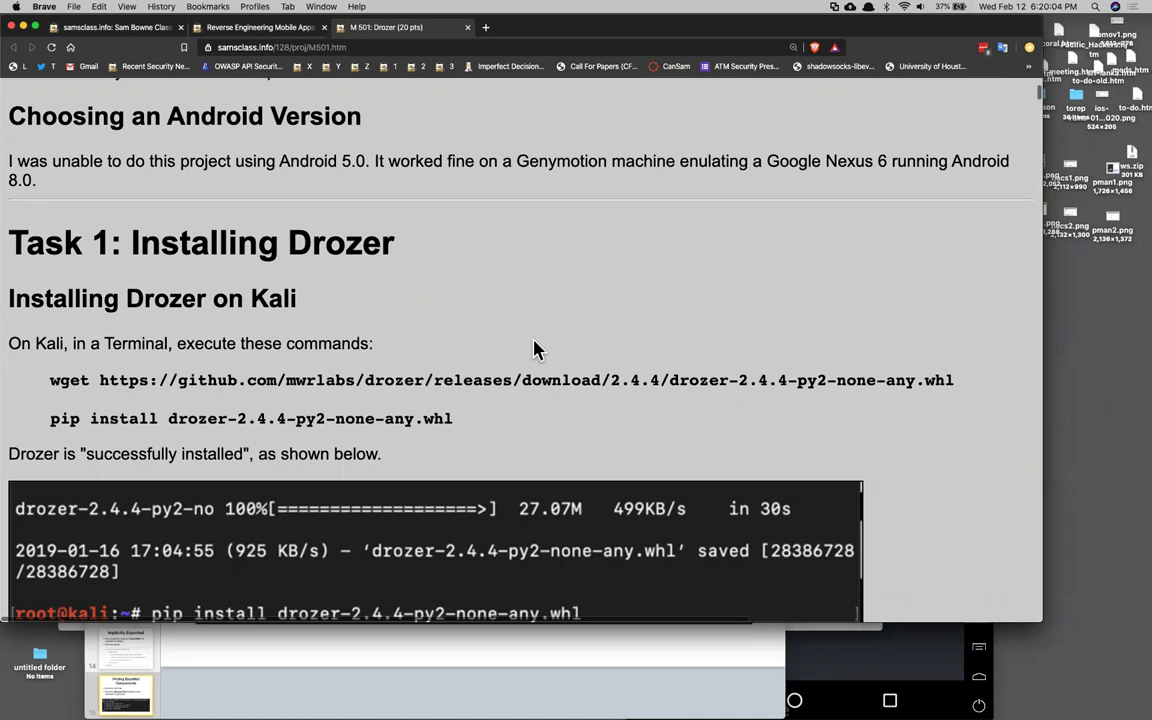
Scroll through the M501 drozer tutorial page in Brave.
{"action": "scroll", "coordinate": [533, 349], "scroll_direction": "down", "scroll_amount": 10}
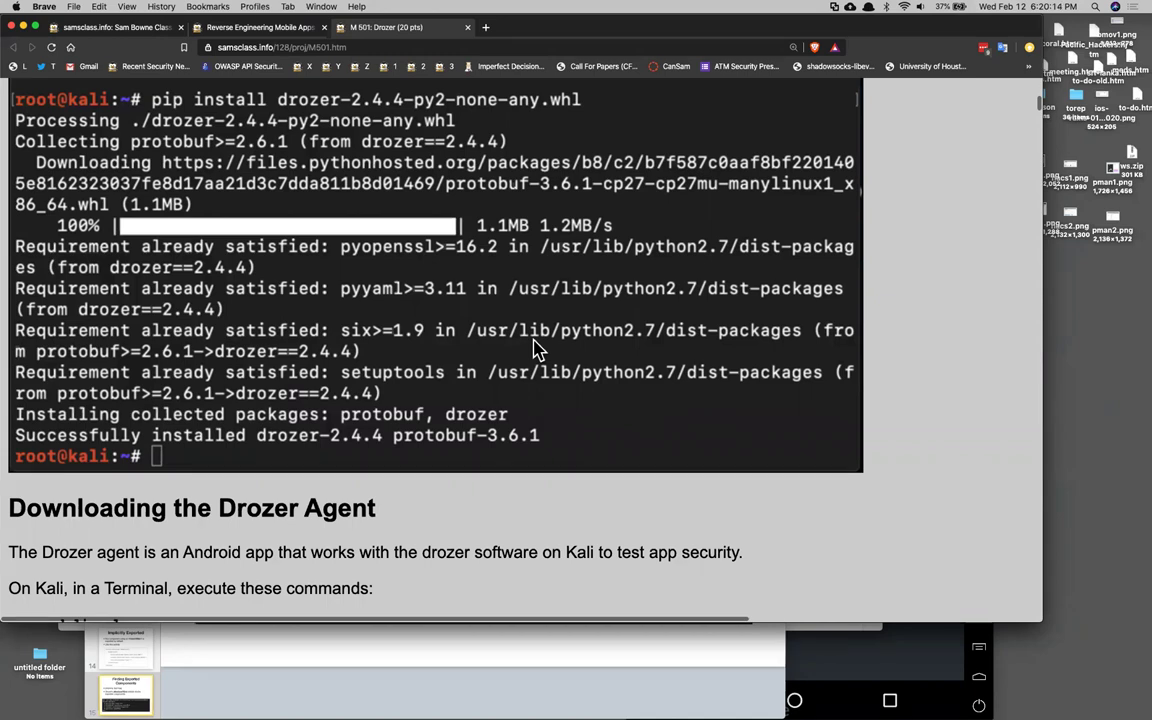
{"action": "scroll", "coordinate": [533, 348], "scroll_direction": "down", "scroll_amount": 15}
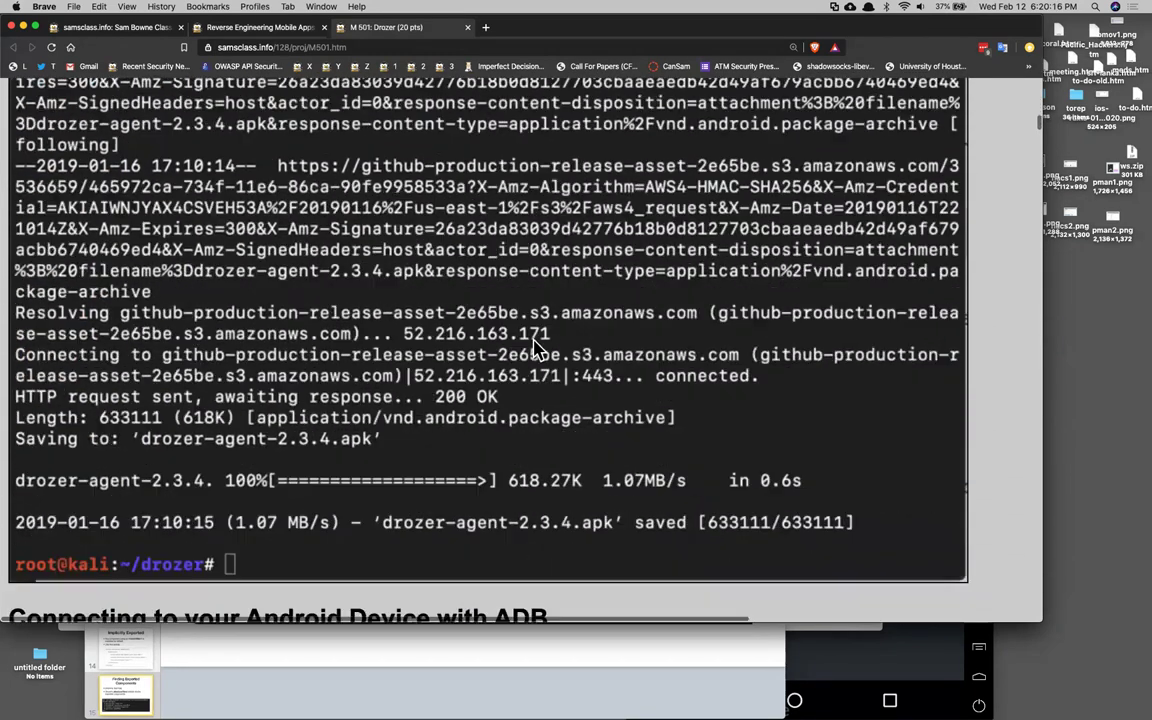
{"action": "scroll", "coordinate": [533, 348], "scroll_direction": "down", "scroll_amount": 5}
{"action": "scroll", "coordinate": [533, 348], "scroll_direction": "up", "scroll_amount": 20}
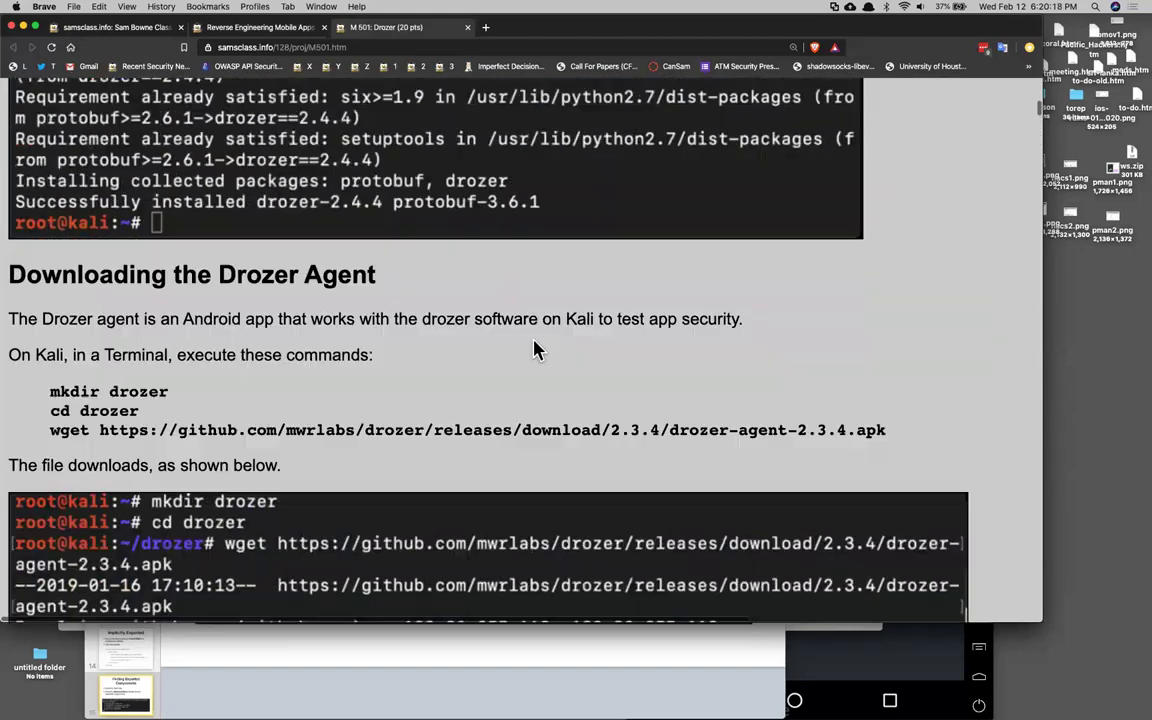
{"action": "scroll", "coordinate": [533, 348], "scroll_direction": "down", "scroll_amount": 1}
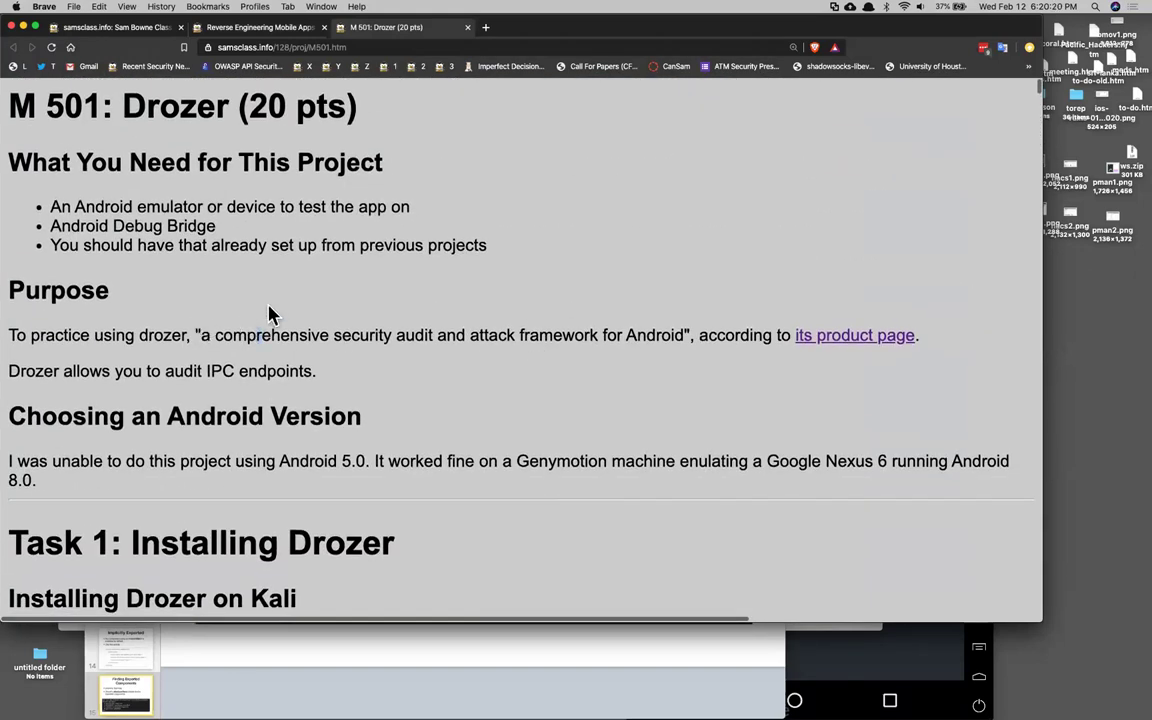
{"action": "scroll", "coordinate": [200, 411], "scroll_direction": "down", "scroll_amount": 2}
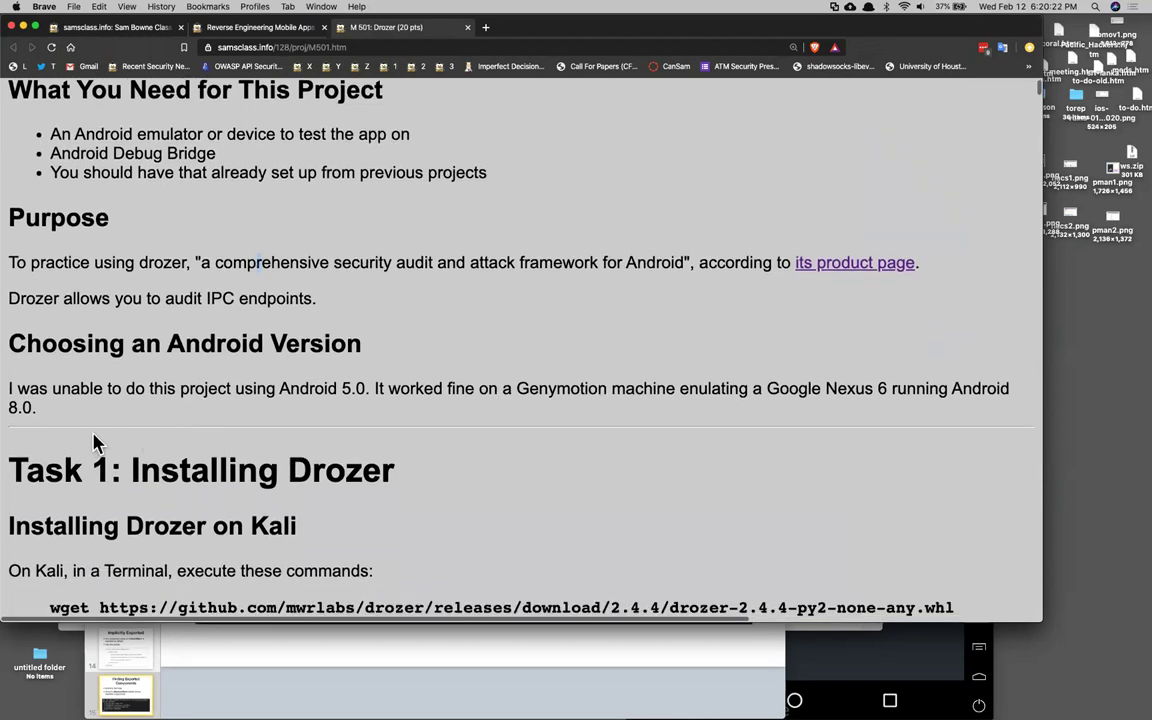
Check that the Google Nexus 6 on Android 8.0 is running in Genymotion, then bring Finder forward.
{"action": "key", "text": "super+Tab"}
{"action": "key", "text": "super+Tab"}
{"action": "key", "text": "super+Tab"}
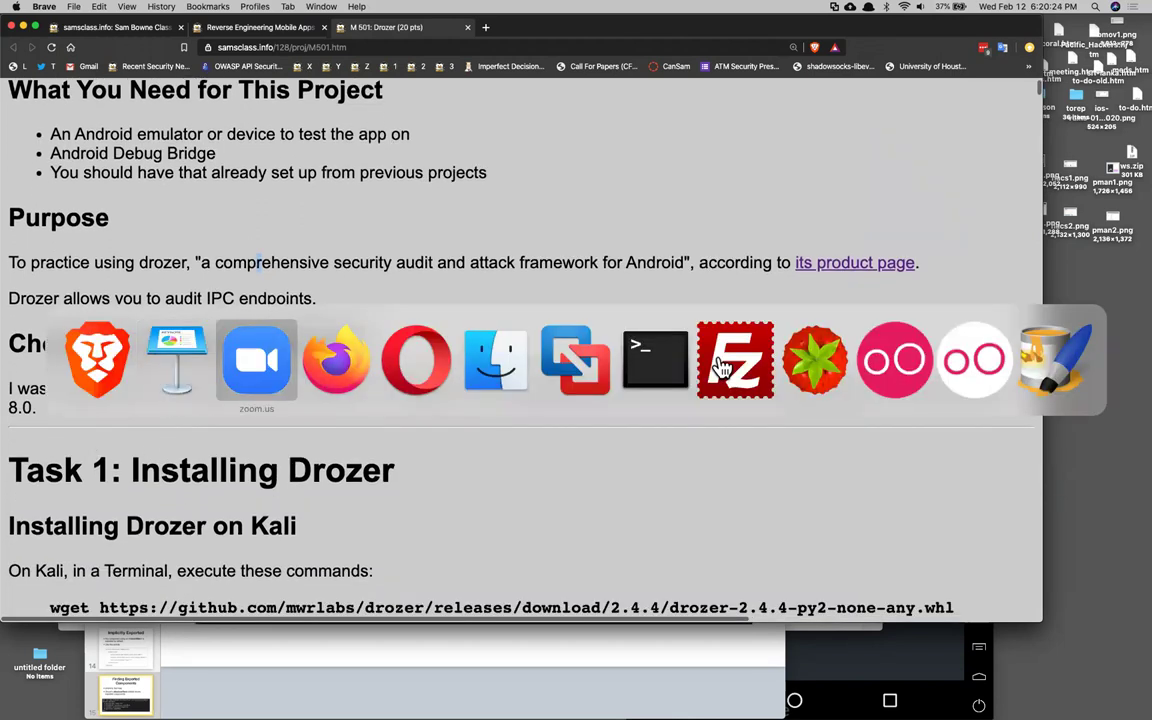
{"action": "key", "text": "super+Tab"}
{"action": "key", "text": "super+Tab"}
{"action": "key", "text": "super+Tab"}
{"action": "key", "text": "super+Tab"}
{"action": "key", "text": "super+Tab"}
{"action": "key", "text": "super+Tab"}
{"action": "key", "text": "super+Tab"}
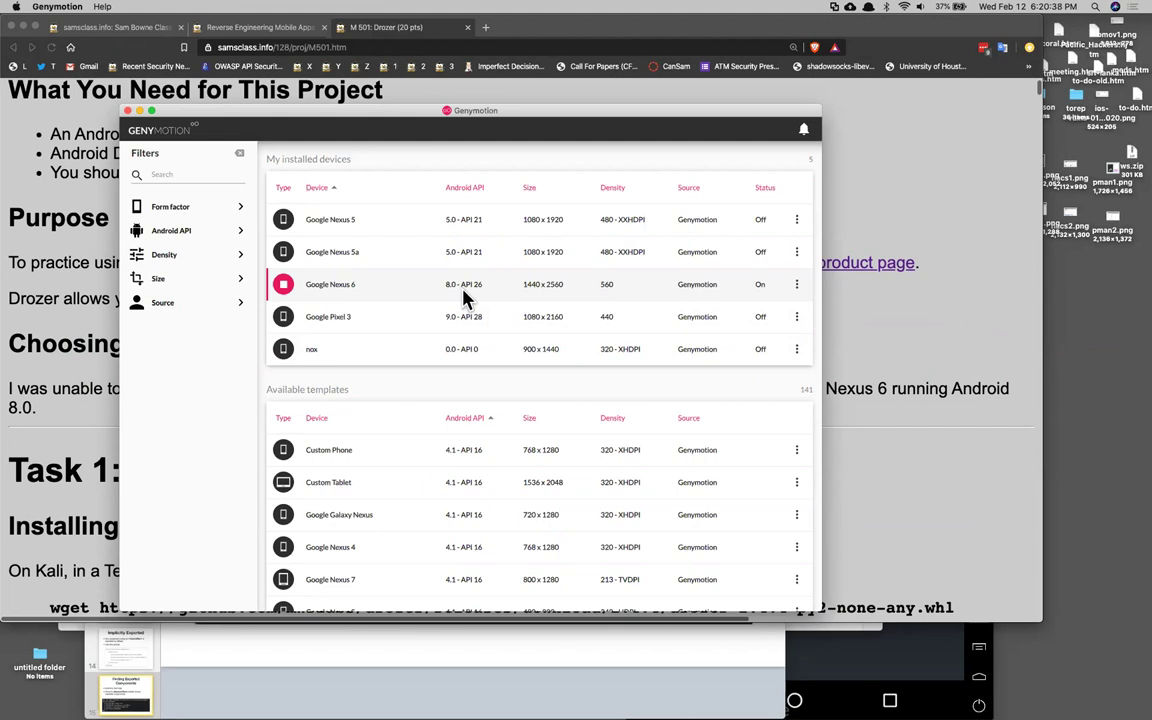
{"action": "key", "text": "super+Tab"}
{"action": "key", "text": "super+Tab"}
{"action": "key", "text": "super+Tab"}
{"action": "key", "text": "super+Tab"}
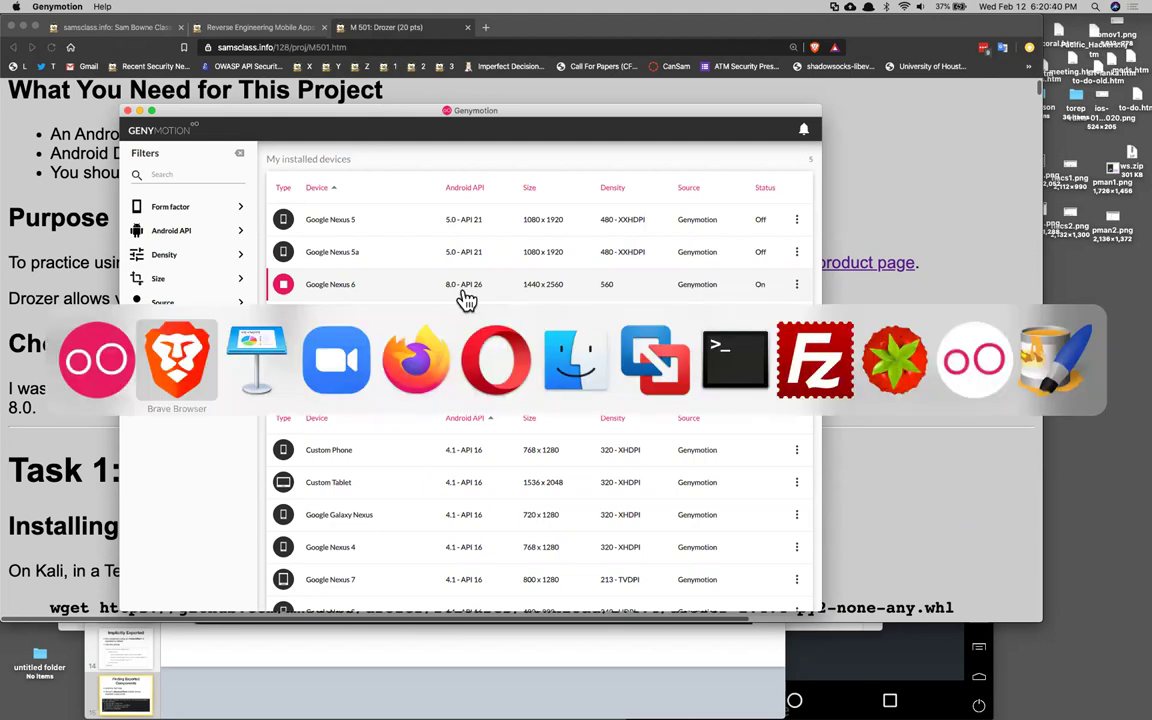
{"action": "key", "text": "super+Tab"}
{"action": "key", "text": "super+Tab"}
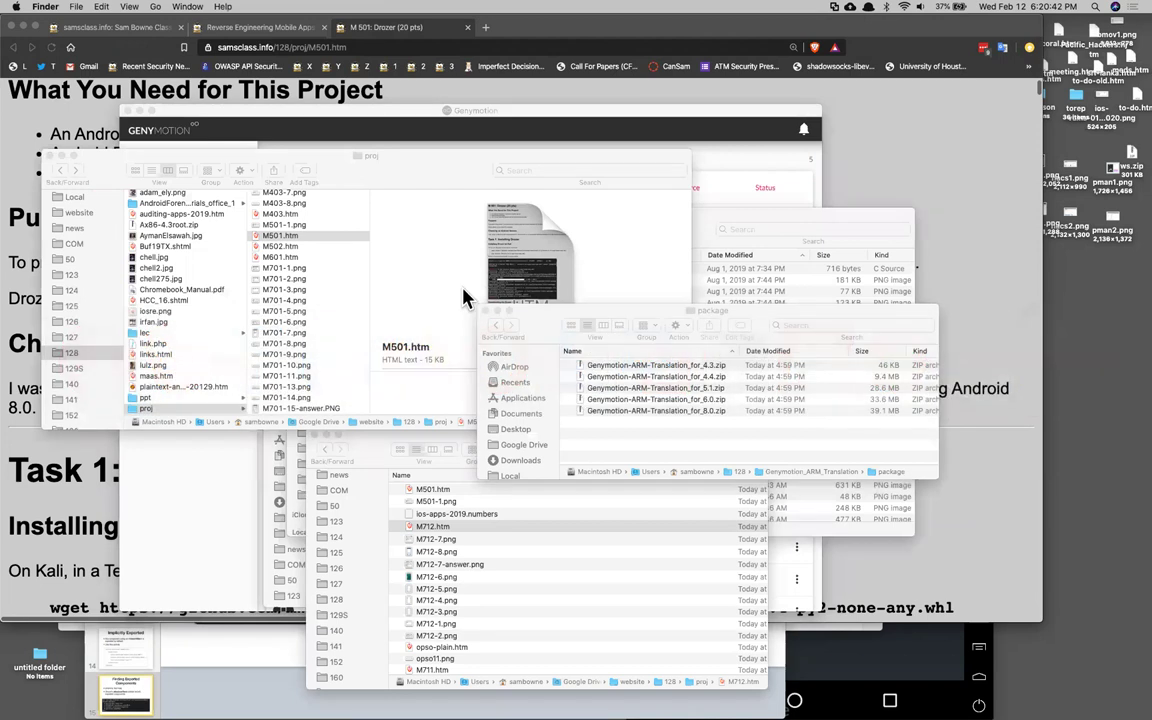
Bring forward the Finder package folder of Genymotion ARM translation zips, then return to Brave's M501 page.
{"action": "left_click", "coordinate": [590, 322]}
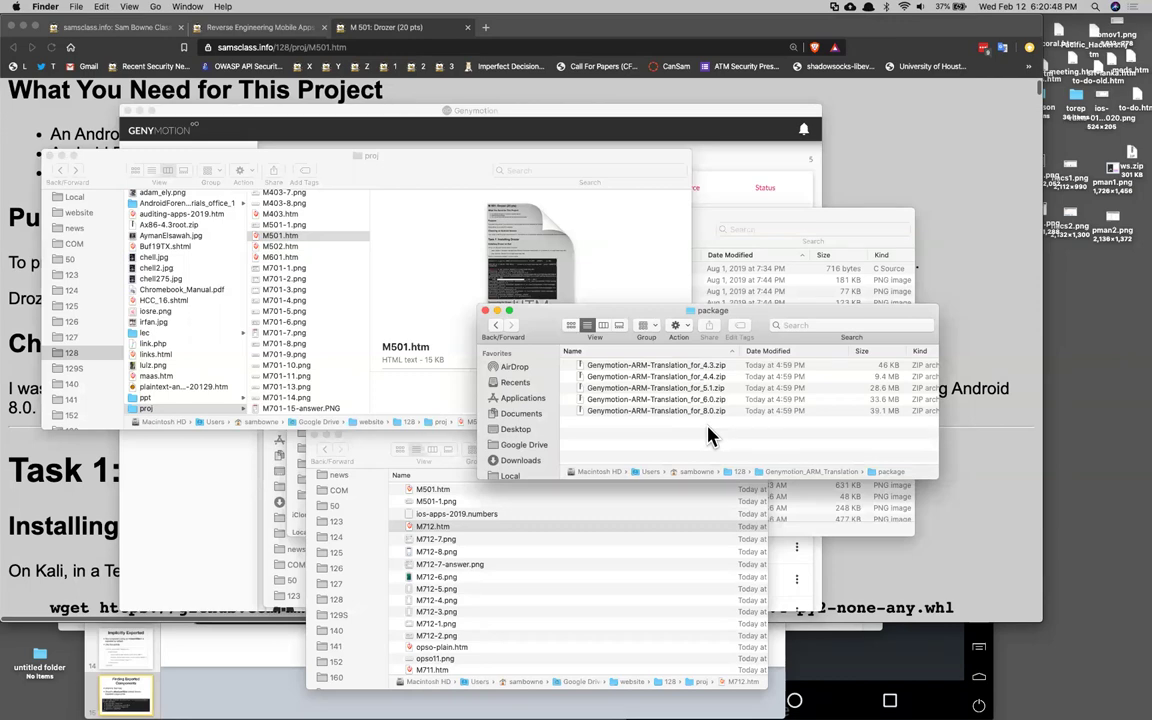
{"action": "key", "text": "super+Tab"}
{"action": "key", "text": "super+Tab"}
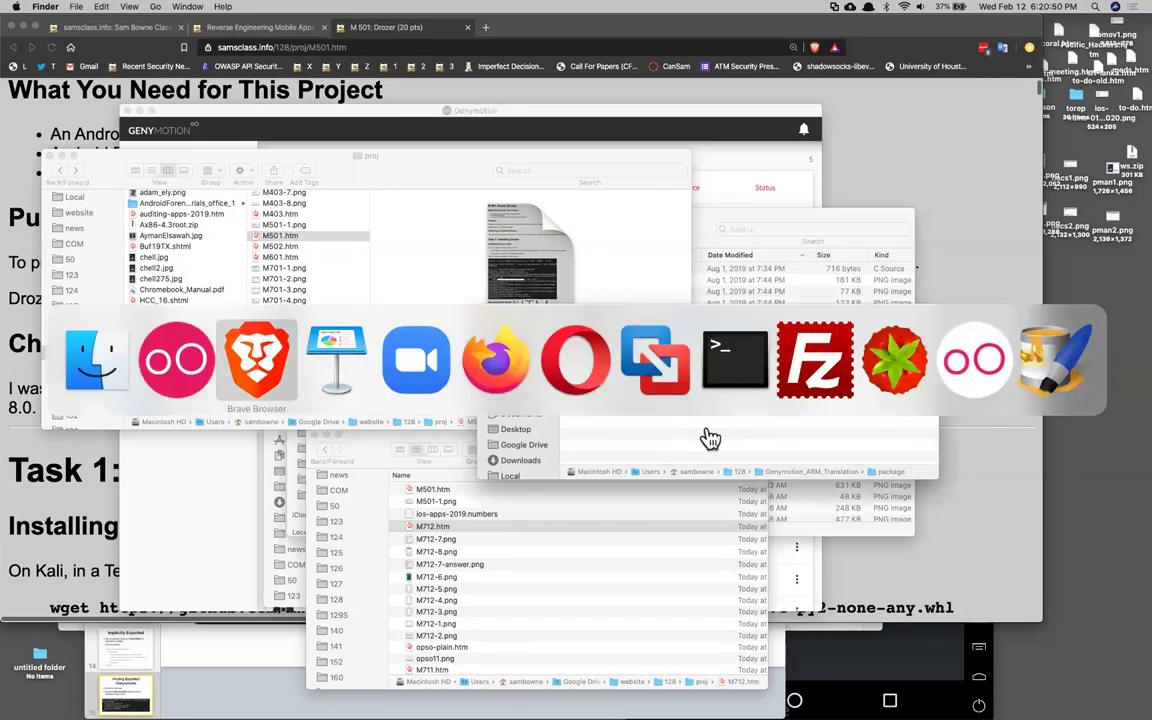
{"action": "scroll", "coordinate": [510, 363], "scroll_direction": "down", "scroll_amount": 20}
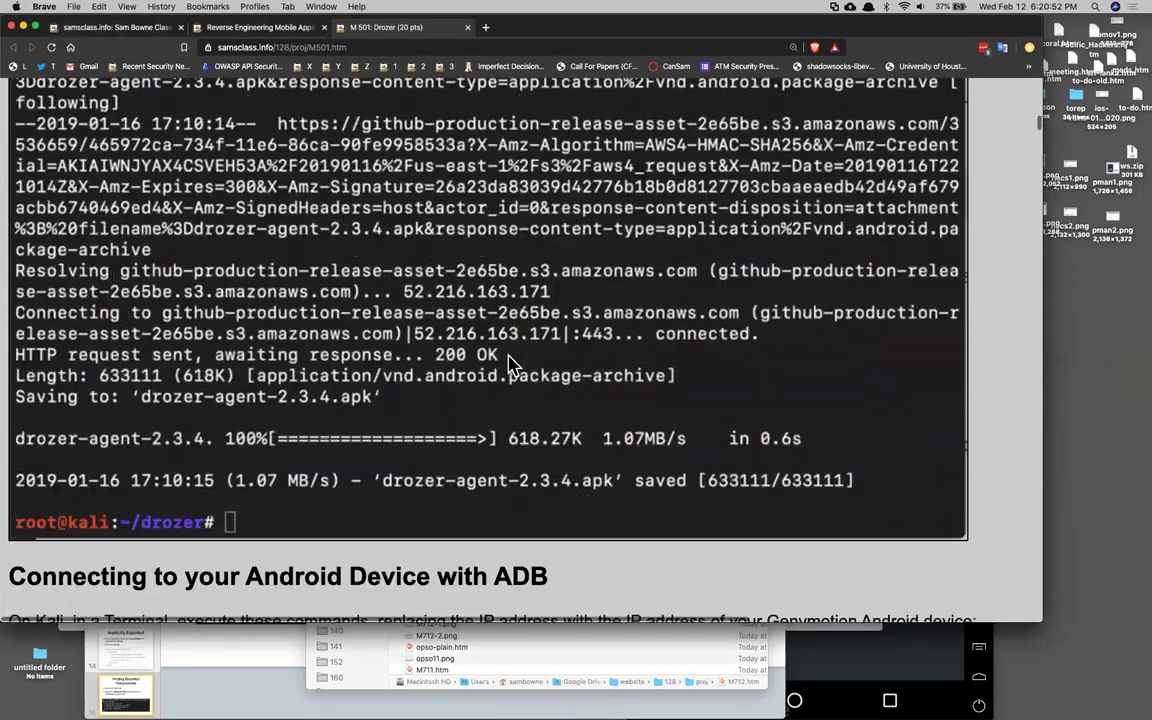
{"action": "scroll", "coordinate": [510, 363], "scroll_direction": "down", "scroll_amount": 15}
{"action": "scroll", "coordinate": [510, 363], "scroll_direction": "down", "scroll_amount": 15}
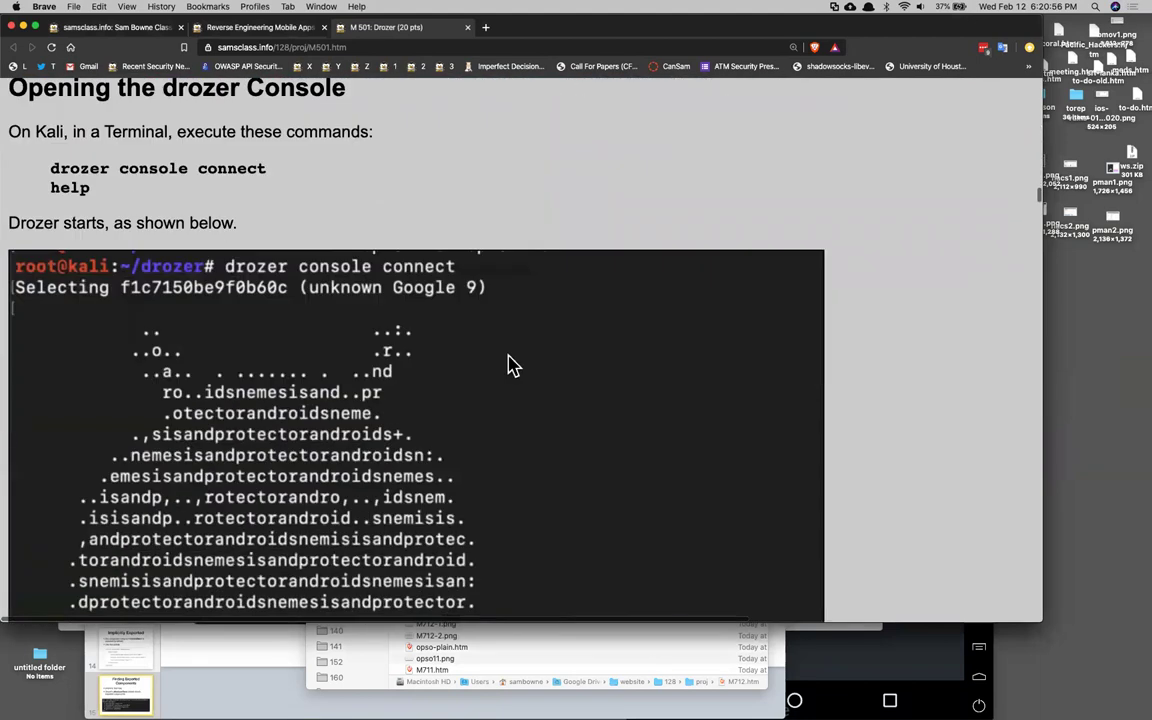
{"action": "scroll", "coordinate": [510, 363], "scroll_direction": "down", "scroll_amount": 20}
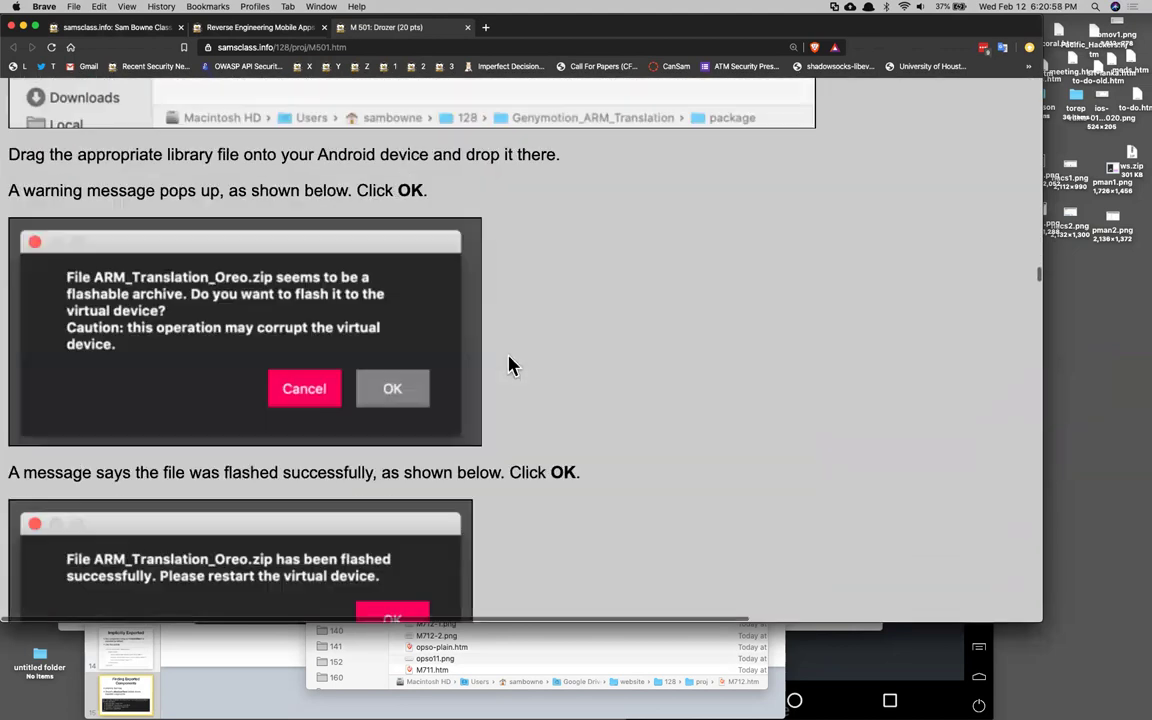
{"action": "scroll", "coordinate": [510, 363], "scroll_direction": "up", "scroll_amount": 5}
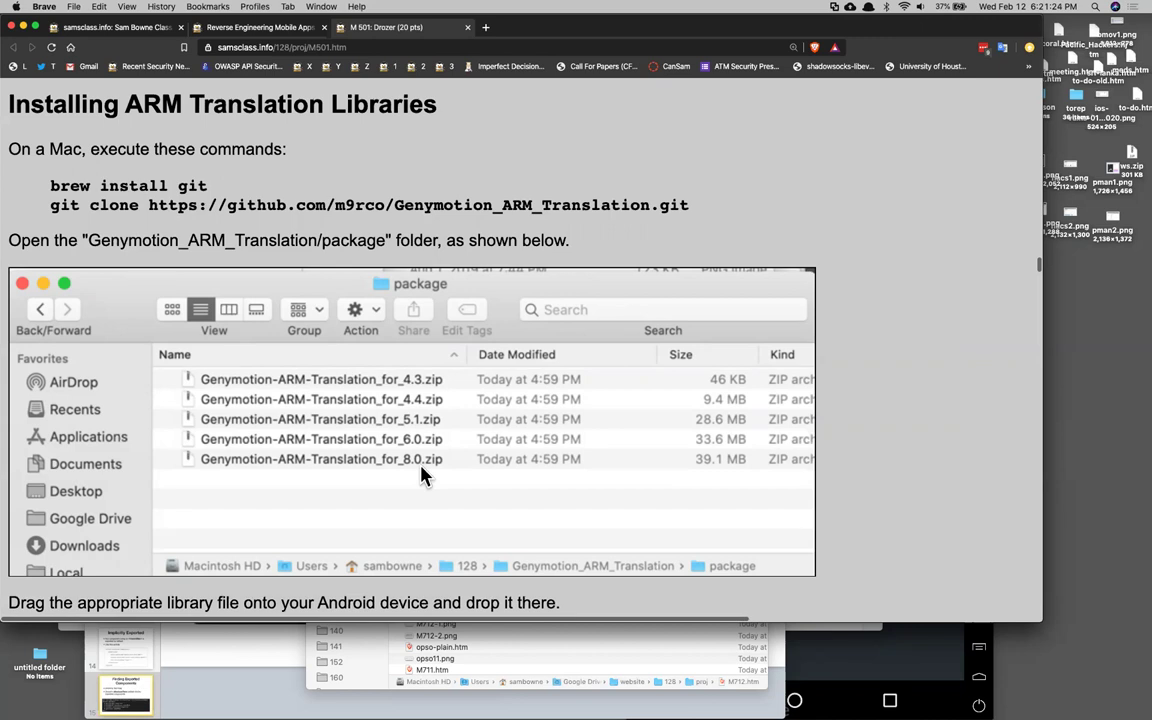
{"action": "key", "text": "super+Tab"}
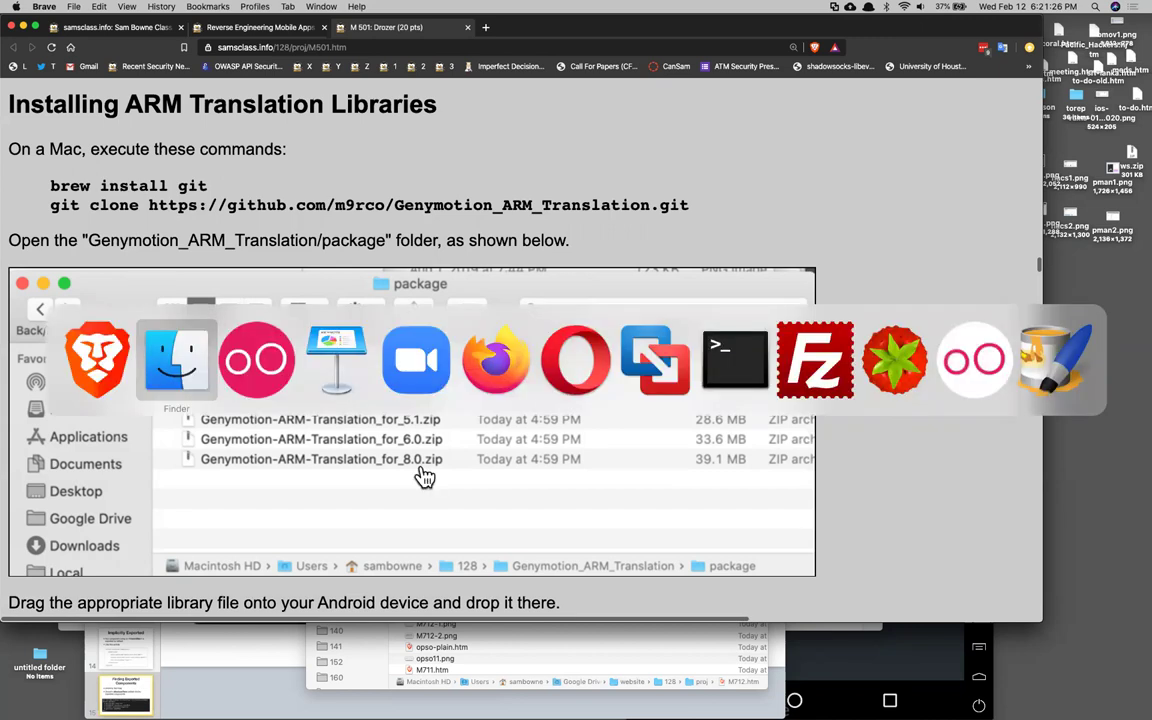
{"action": "key", "text": "Escape"}
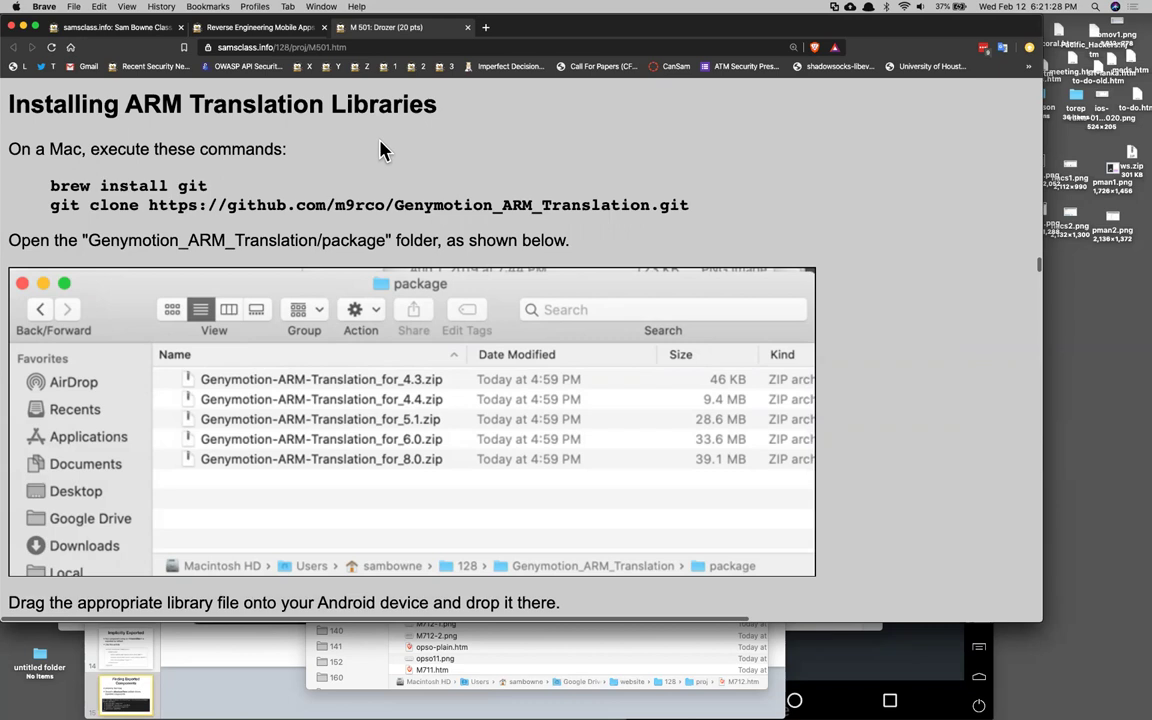
{"action": "key", "text": "Home"}
{"action": "scroll", "coordinate": [380, 150], "scroll_direction": "down", "scroll_amount": 5}
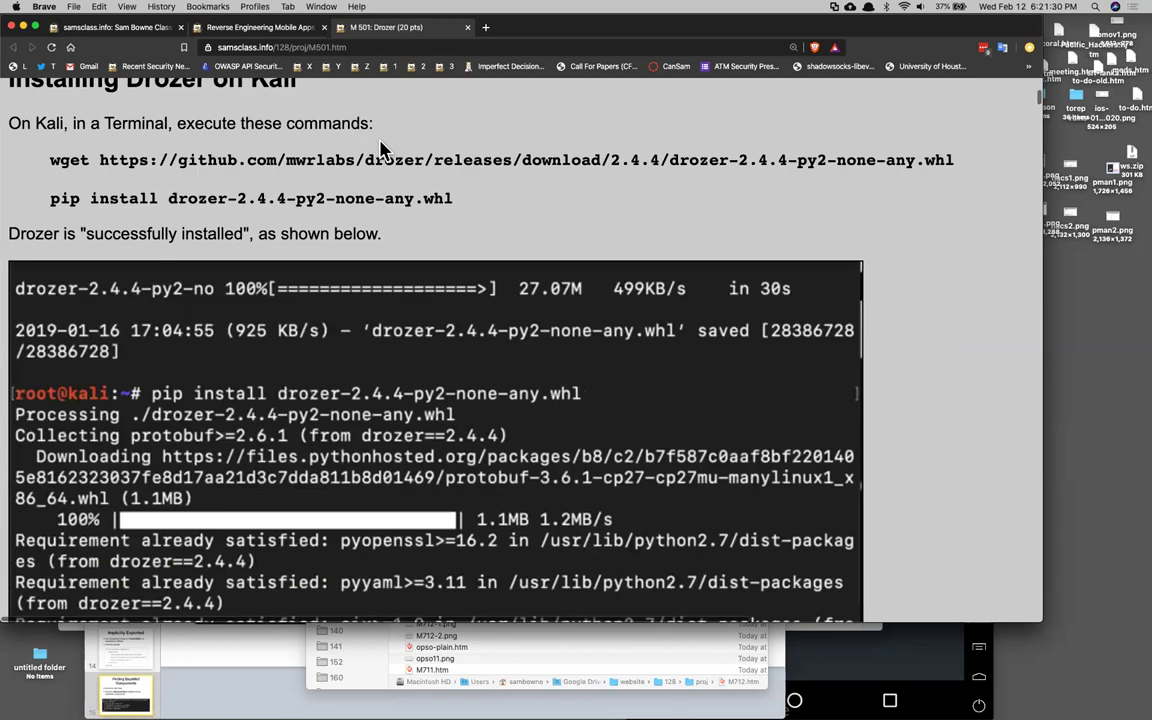
{"action": "scroll", "coordinate": [380, 150], "scroll_direction": "up", "scroll_amount": 1}
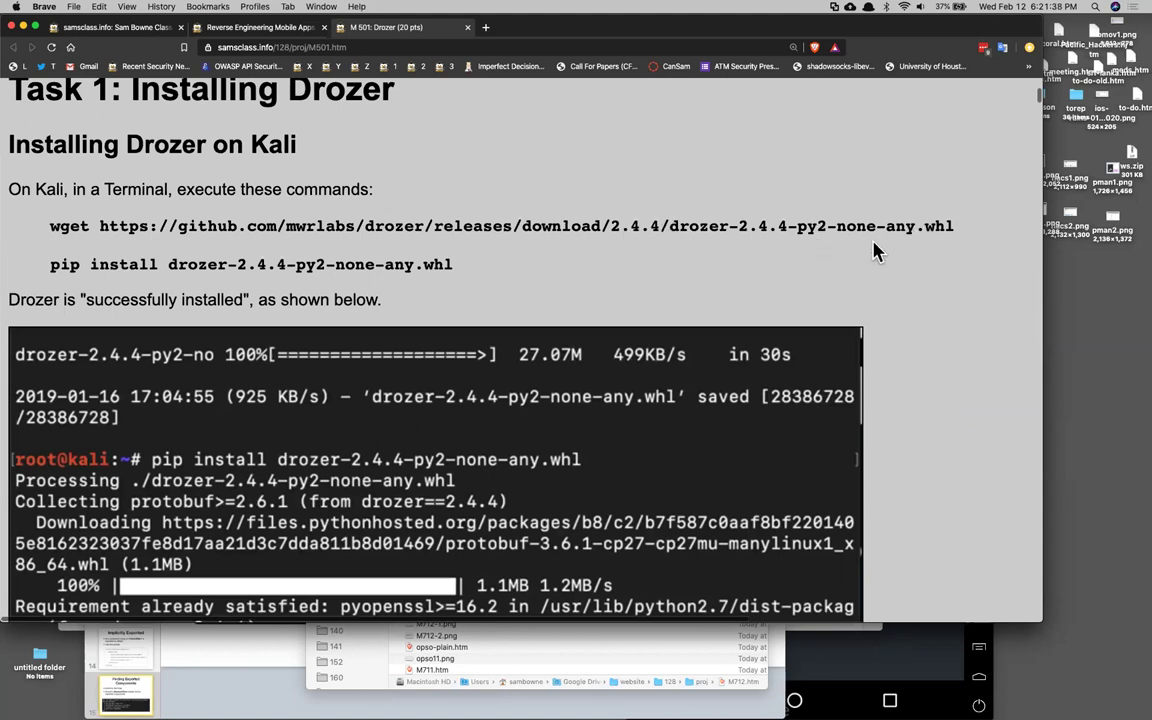
{"action": "scroll", "coordinate": [442, 244], "scroll_direction": "down", "scroll_amount": 10}
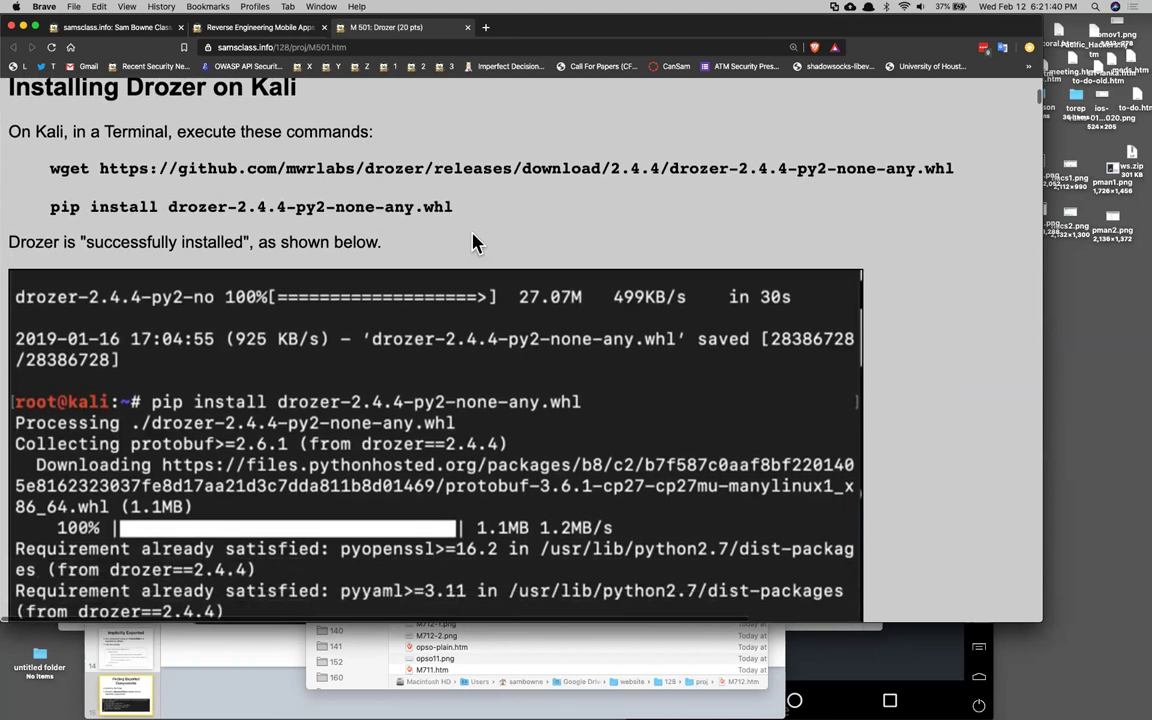
{"action": "scroll", "coordinate": [476, 244], "scroll_direction": "down", "scroll_amount": 1}
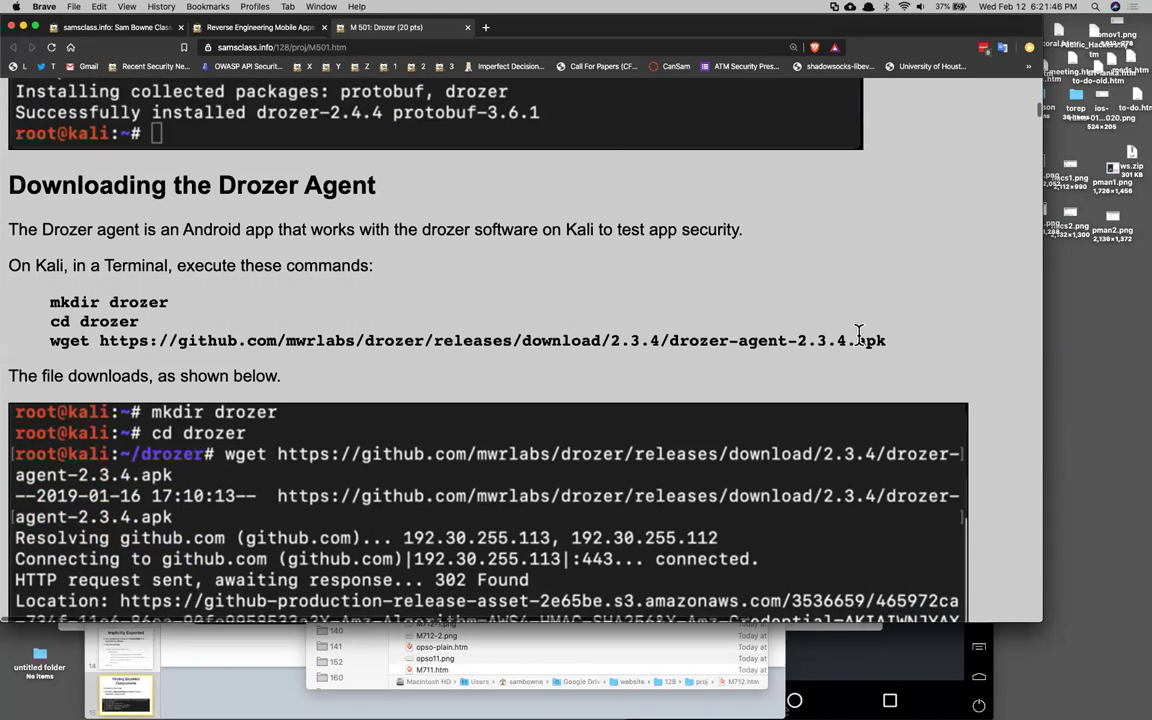
{"action": "key", "text": "super+Tab"}
{"action": "key", "text": "super+Tab"}
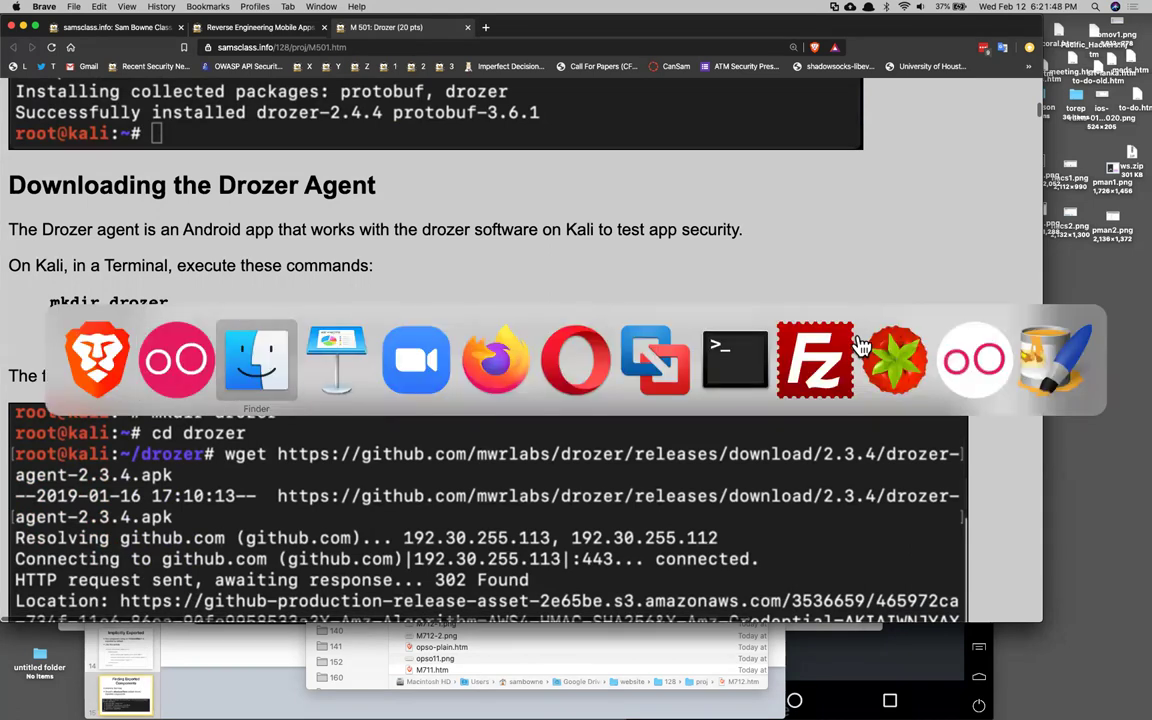
{"action": "key", "text": "super+Tab"}
{"action": "key", "text": "super+Tab"}
{"action": "key", "text": "super+Tab"}
{"action": "key", "text": "super+Tab"}
{"action": "key", "text": "super+Tab"}
{"action": "key", "text": "super+Tab"}
{"action": "key", "text": "super+Tab"}
{"action": "key", "text": "super+Tab"}
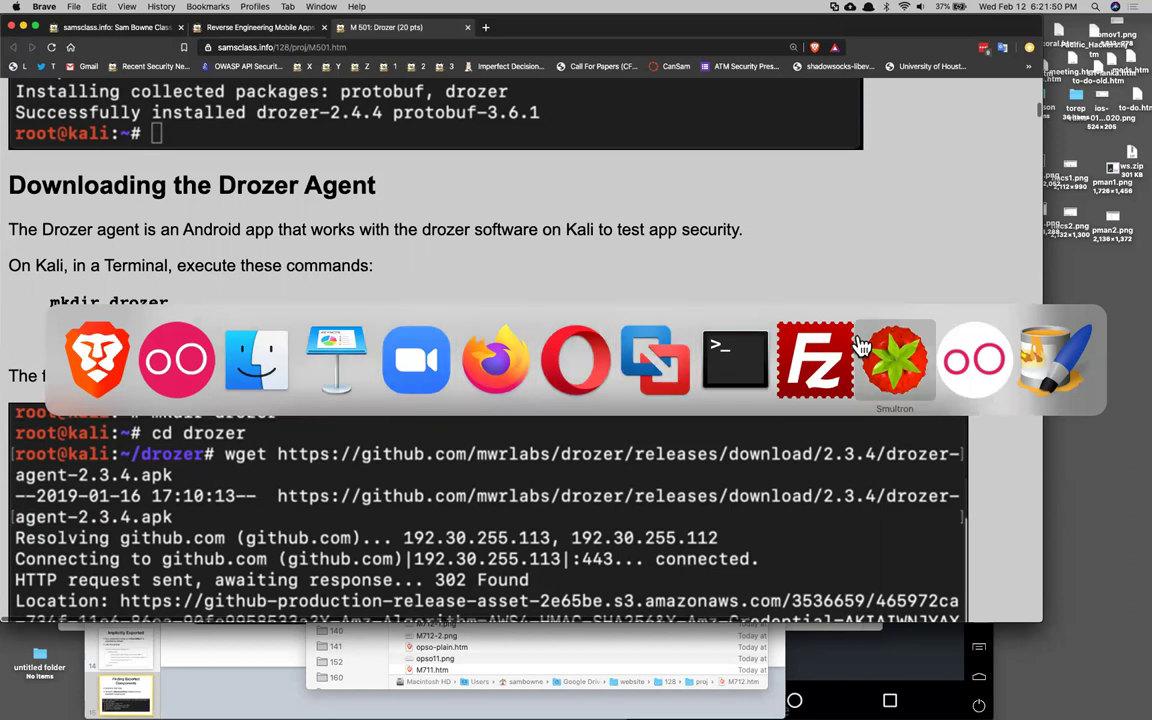
Return the Genymotion emulator to its Android home screen, then bring the M501 tutorial page back in front.
{"action": "key", "text": "super+Tab"}
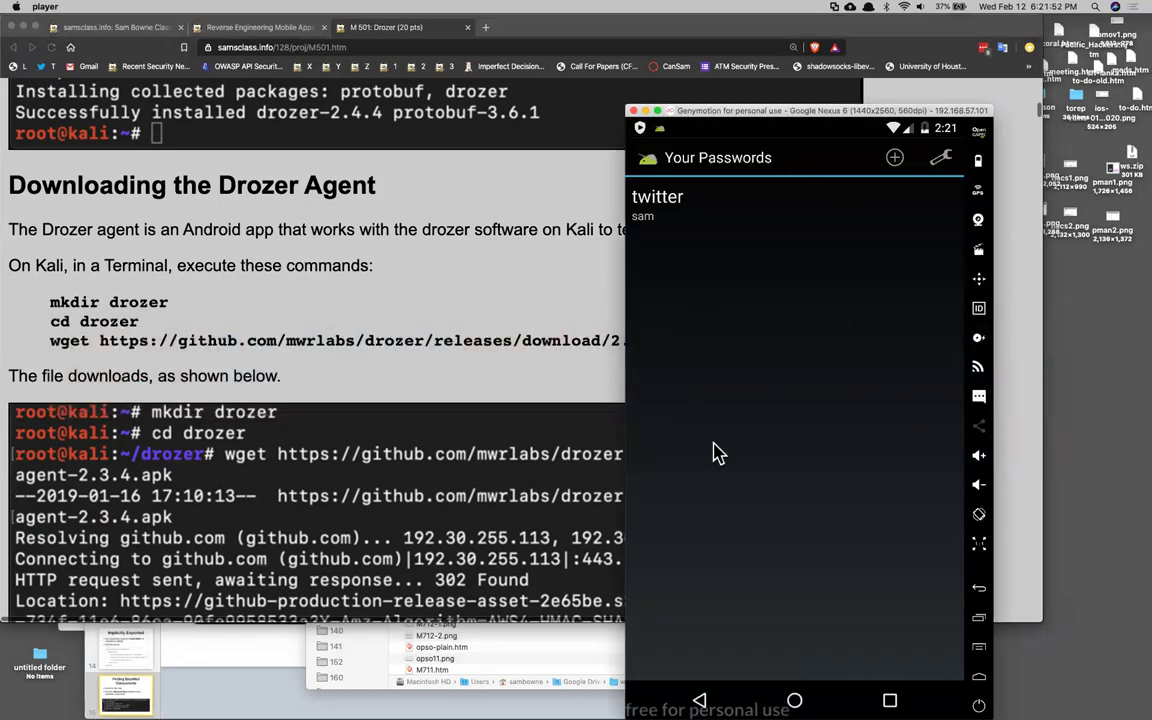
{"action": "left_click", "coordinate": [979, 676]}
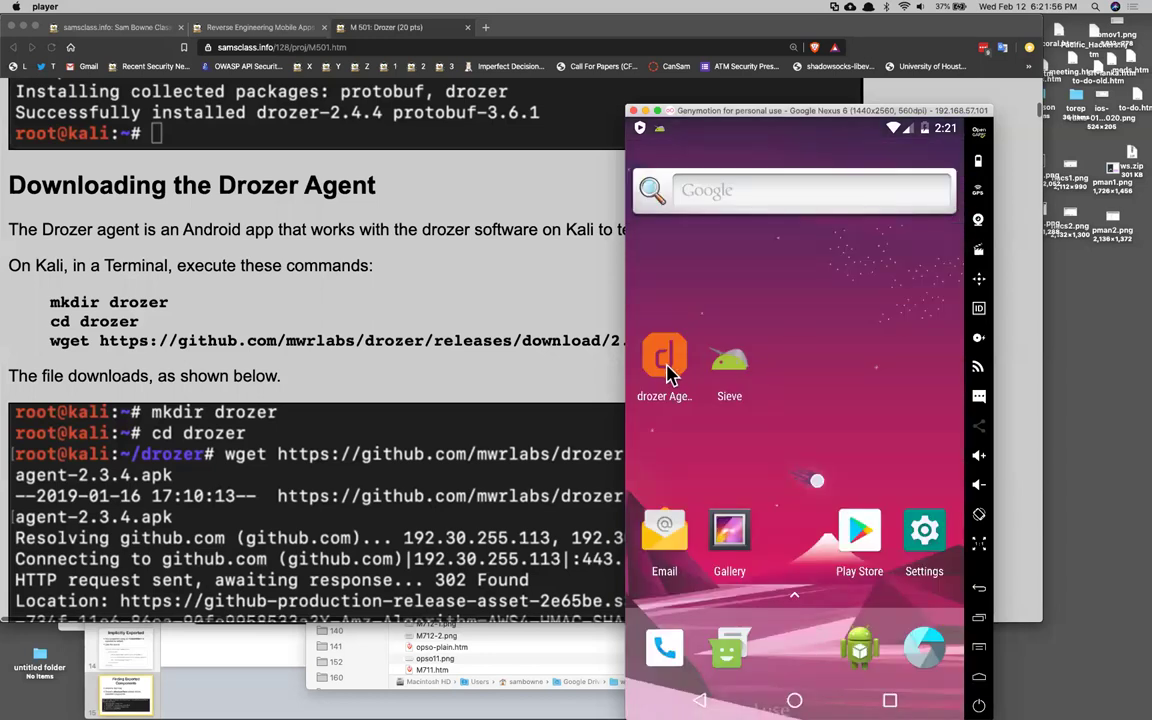
{"action": "left_click", "coordinate": [600, 322]}
{"action": "key", "text": "super+Tab"}
{"action": "left_click", "coordinate": [203, 291]}
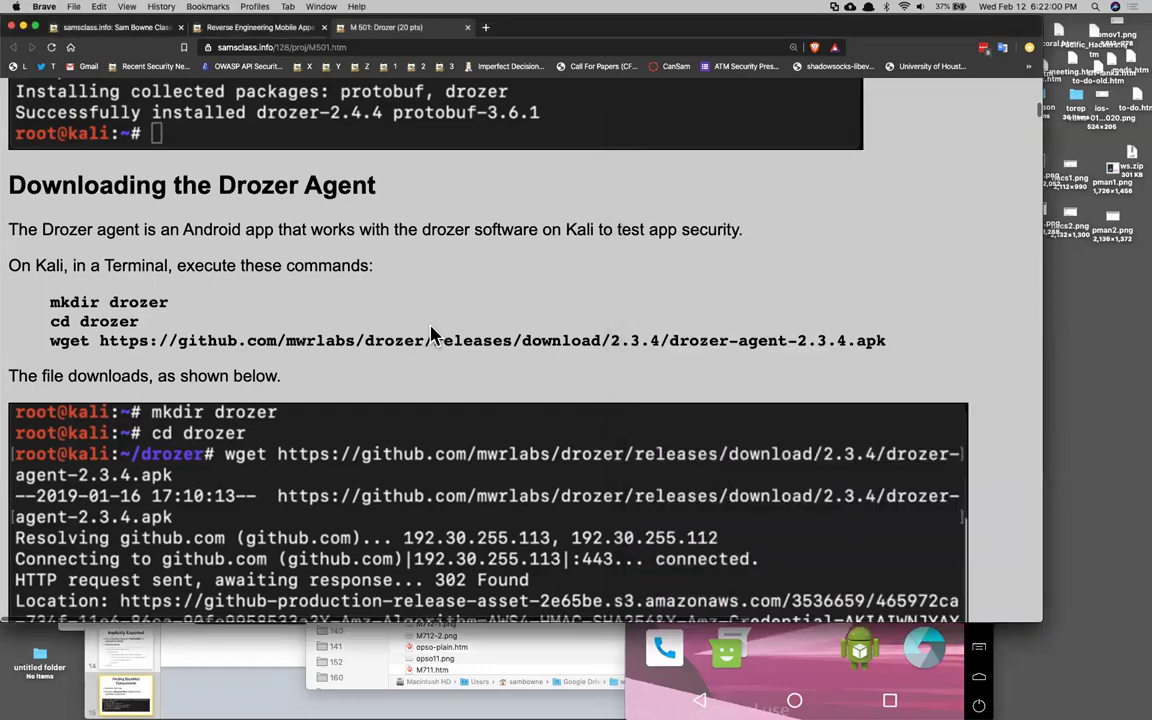
Scroll to 'Installing the Agent on Android', then launch the drozer Agent on the Genymotion emulator.
{"action": "scroll", "coordinate": [433, 335], "scroll_direction": "down", "scroll_amount": 15}
{"action": "scroll", "coordinate": [433, 335], "scroll_direction": "down", "scroll_amount": 1}
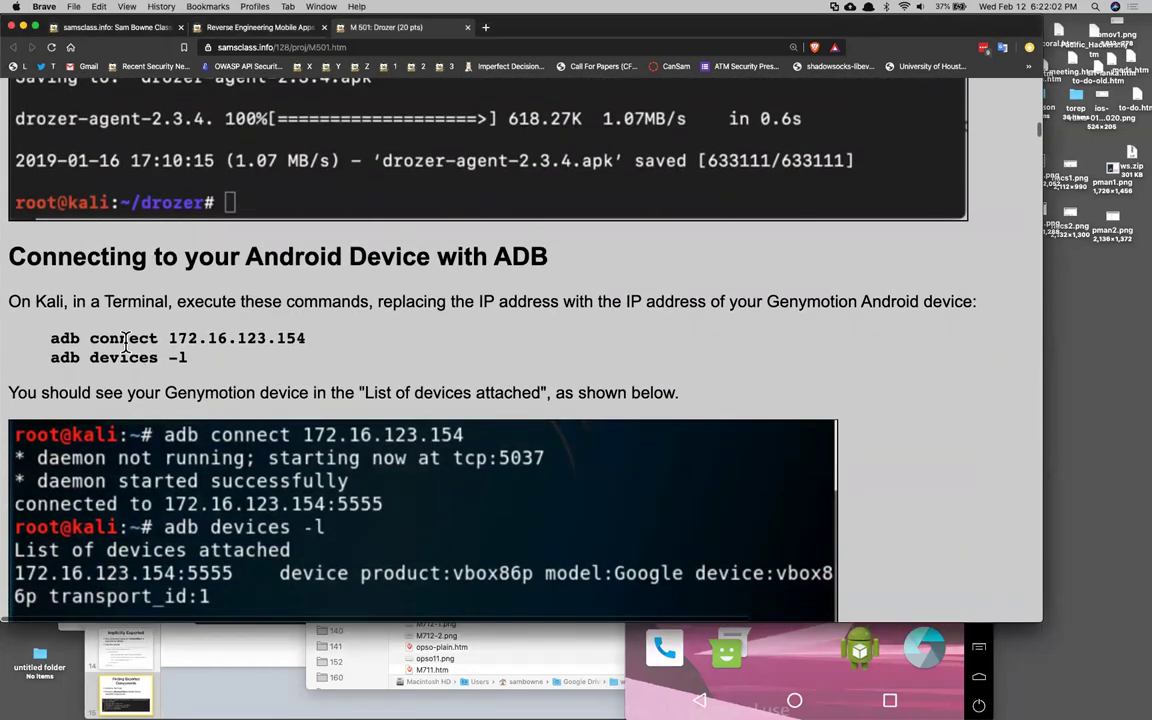
{"action": "scroll", "coordinate": [182, 357], "scroll_direction": "down", "scroll_amount": 10}
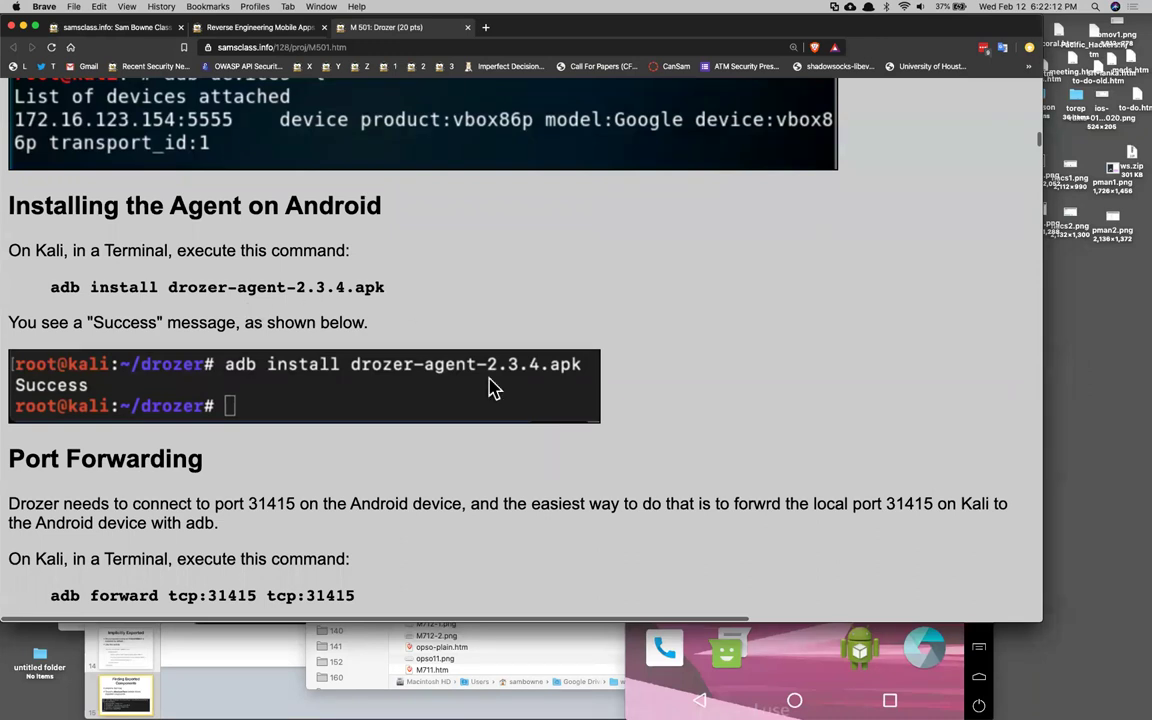
{"action": "left_click", "coordinate": [815, 647]}
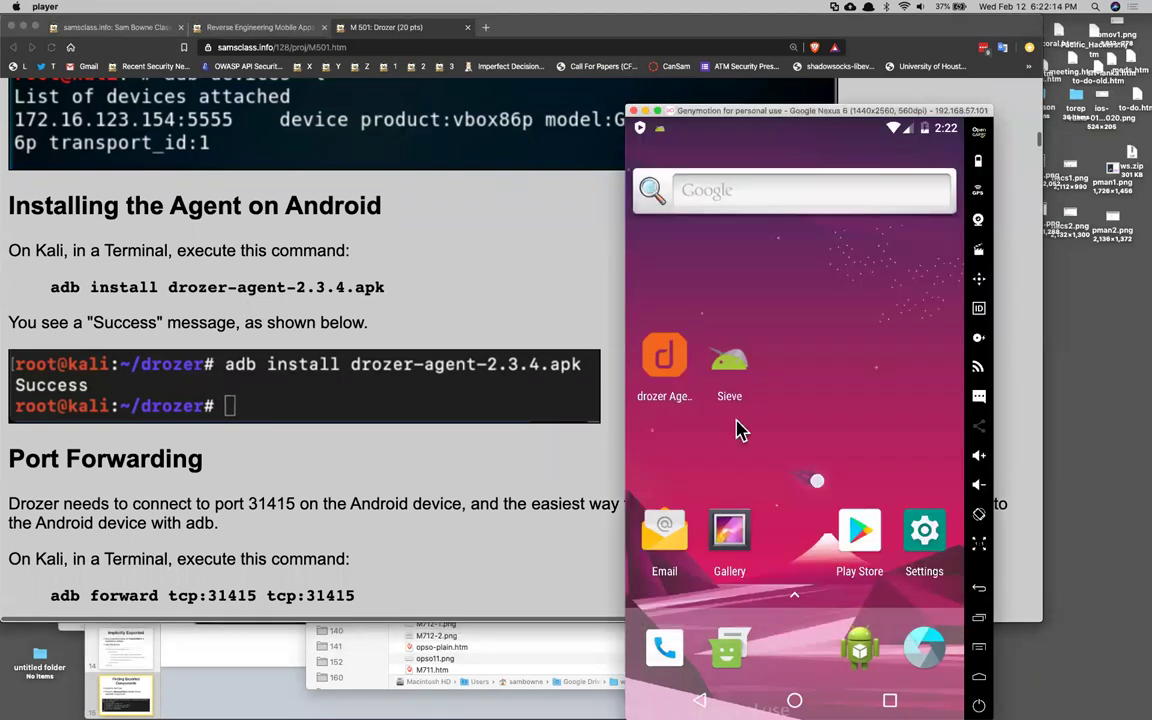
{"action": "left_click", "coordinate": [658, 355]}
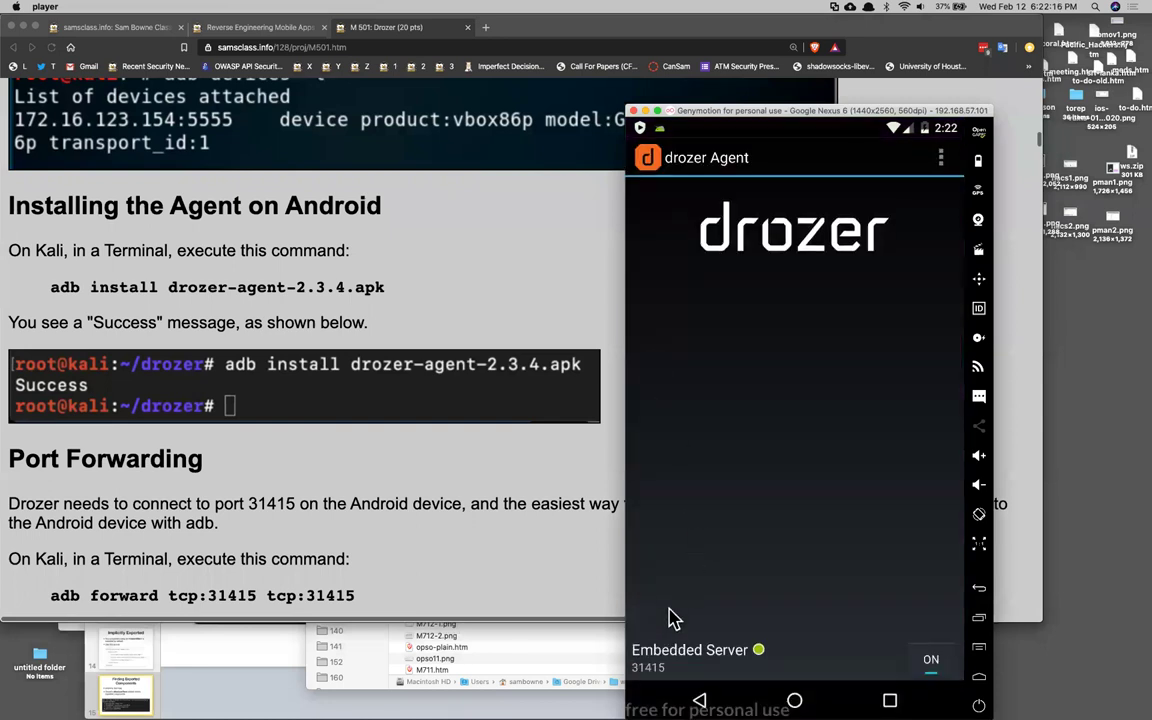
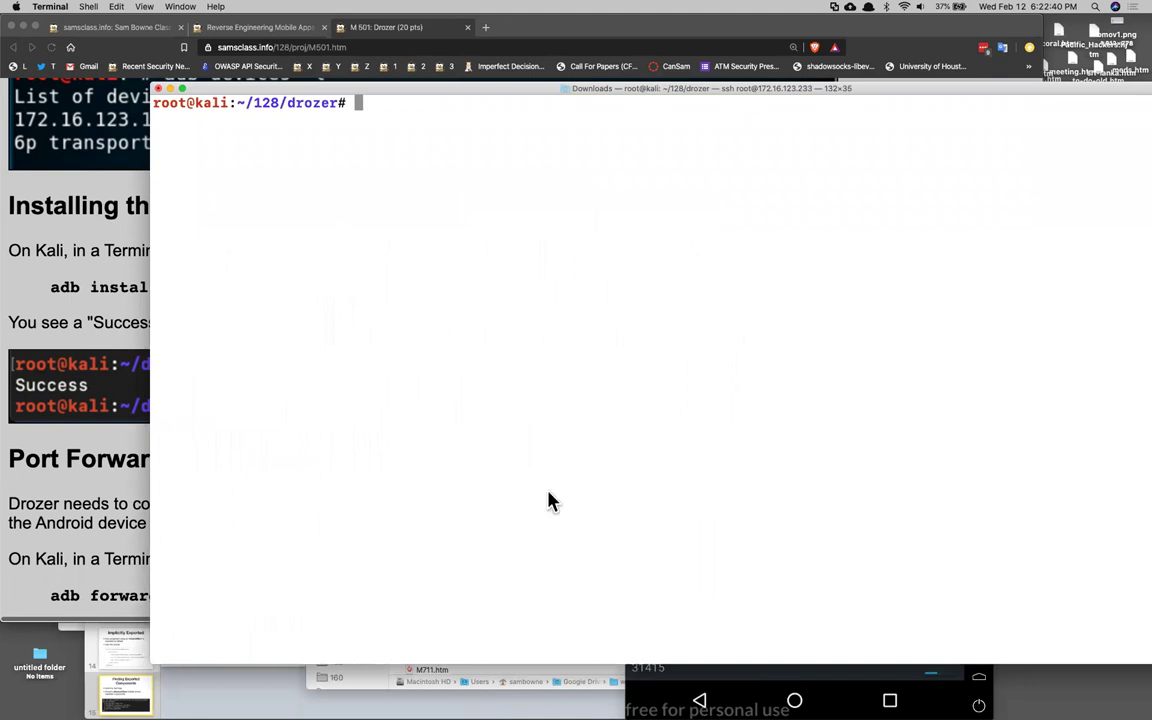
Copy 'adb forward tcp:31415 tcp:31415' from the lab page and run it in Terminal.
{"action": "key", "text": "super+h"}
{"action": "left_click", "coordinate": [31, 468]}
{"action": "scroll", "coordinate": [143, 366], "scroll_direction": "down", "scroll_amount": 10}
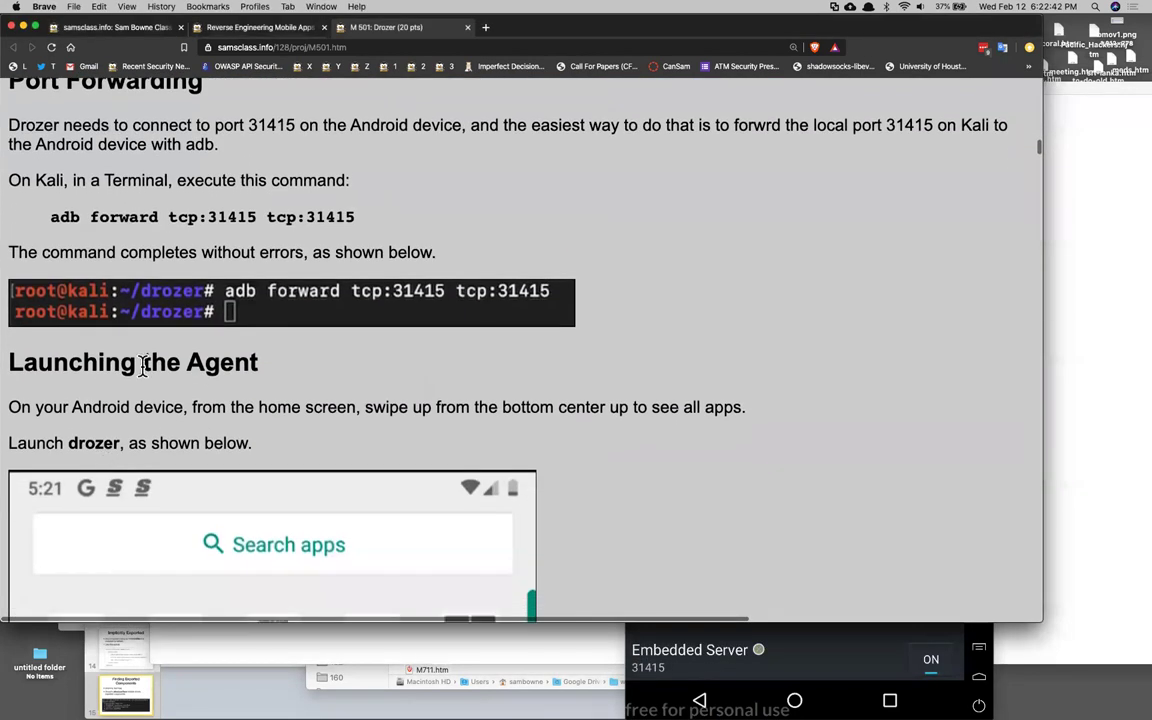
{"action": "triple_click", "coordinate": [97, 219]}
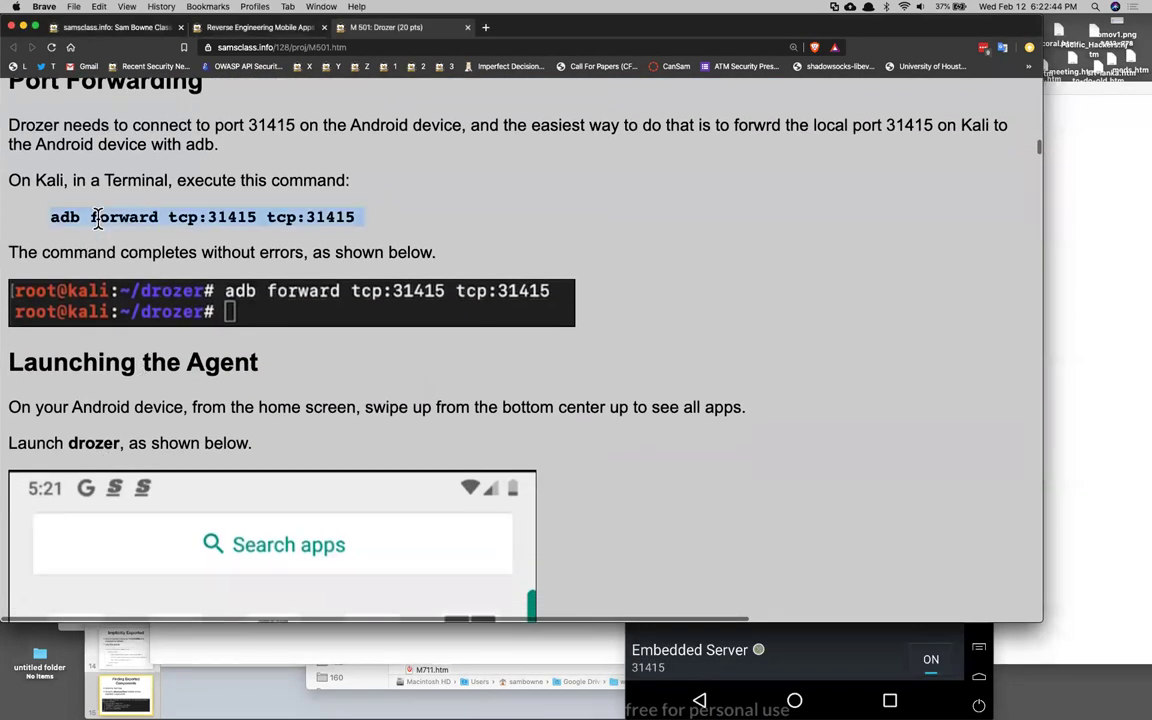
{"action": "key", "text": "super+c"}
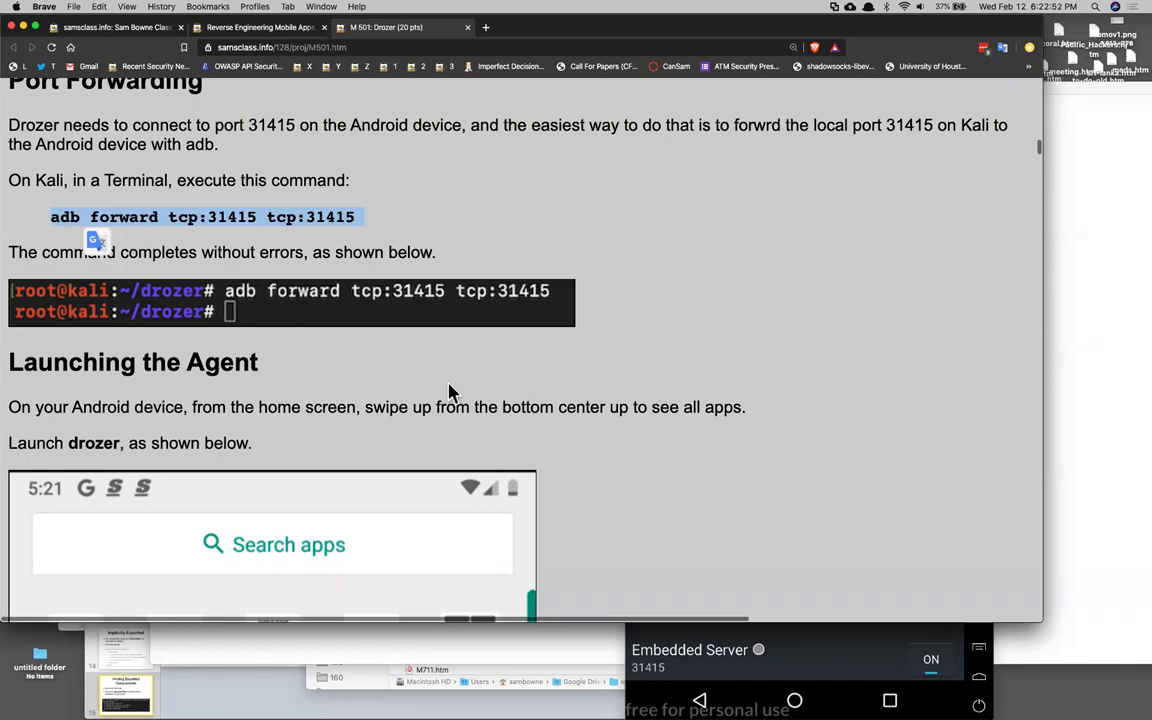
{"action": "left_click", "coordinate": [822, 640]}
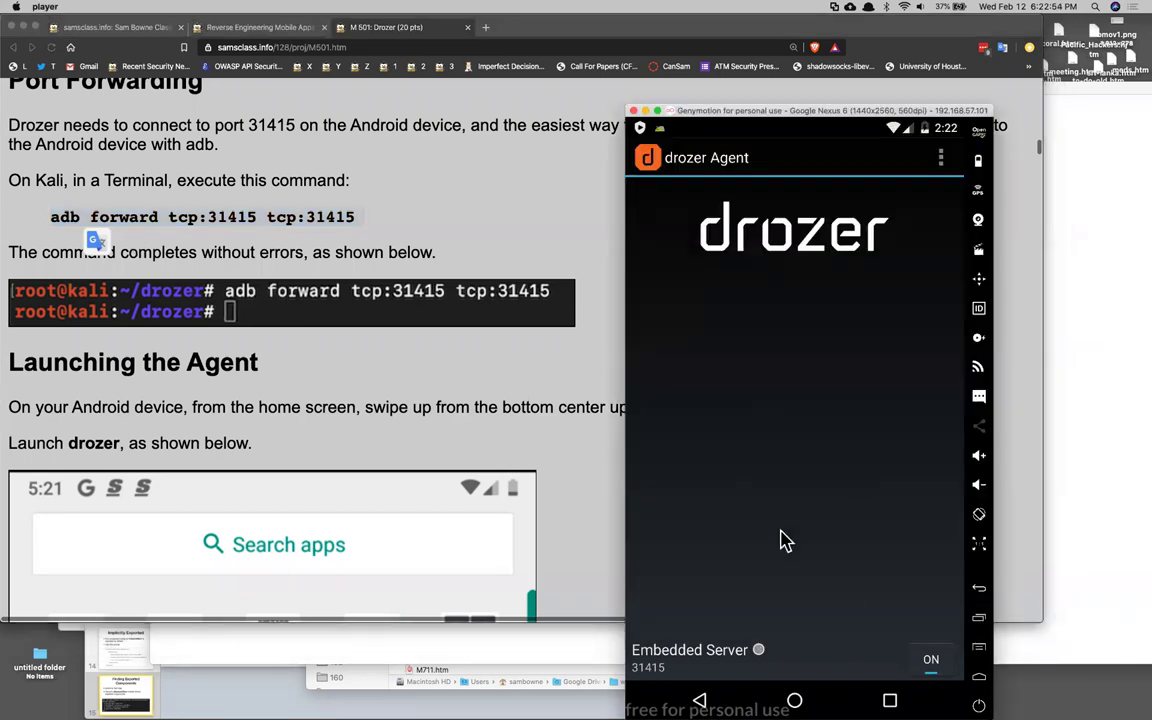
{"action": "key", "text": "super+Tab"}
{"action": "key", "text": "super+Tab"}
{"action": "key", "text": "Tab"}
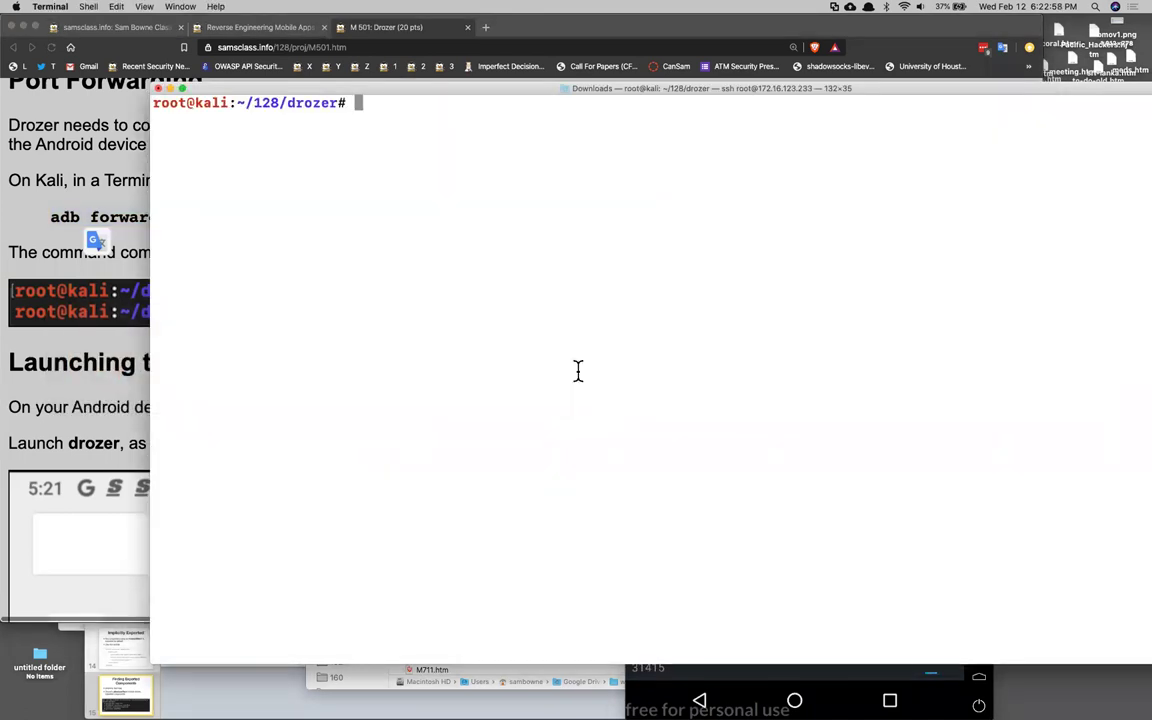
{"action": "key", "text": "super+v"}
{"action": "key", "text": "Return"}
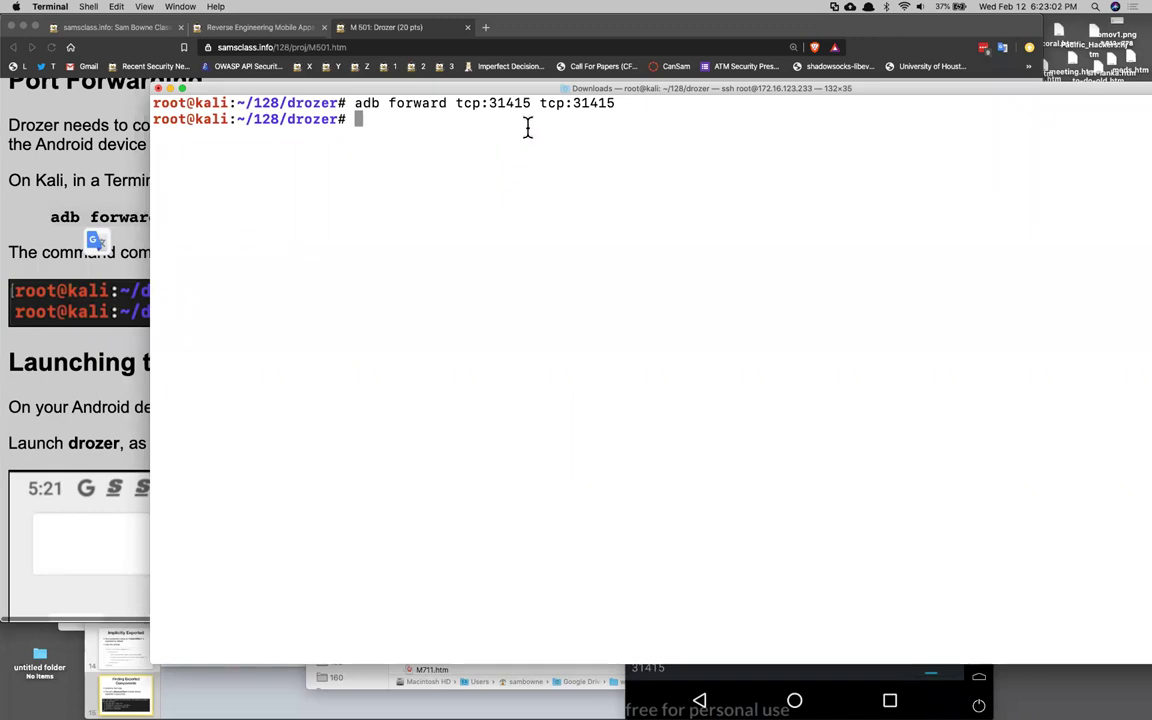
{"action": "left_click", "coordinate": [110, 265]}
Run 'drozer console connect' from the lab page, then 'help' at the dz> prompt.
{"action": "scroll", "coordinate": [104, 259], "scroll_direction": "down", "scroll_amount": 15}
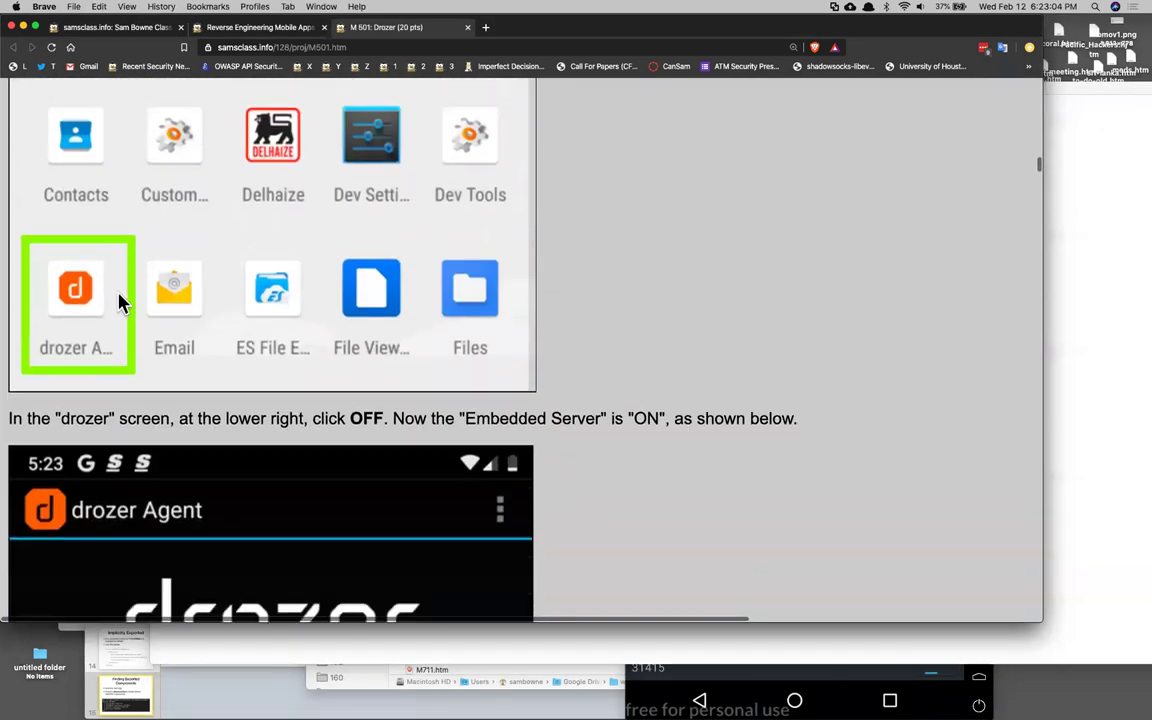
{"action": "scroll", "coordinate": [118, 302], "scroll_direction": "down", "scroll_amount": 7}
{"action": "scroll", "coordinate": [314, 372], "scroll_direction": "down", "scroll_amount": 4}
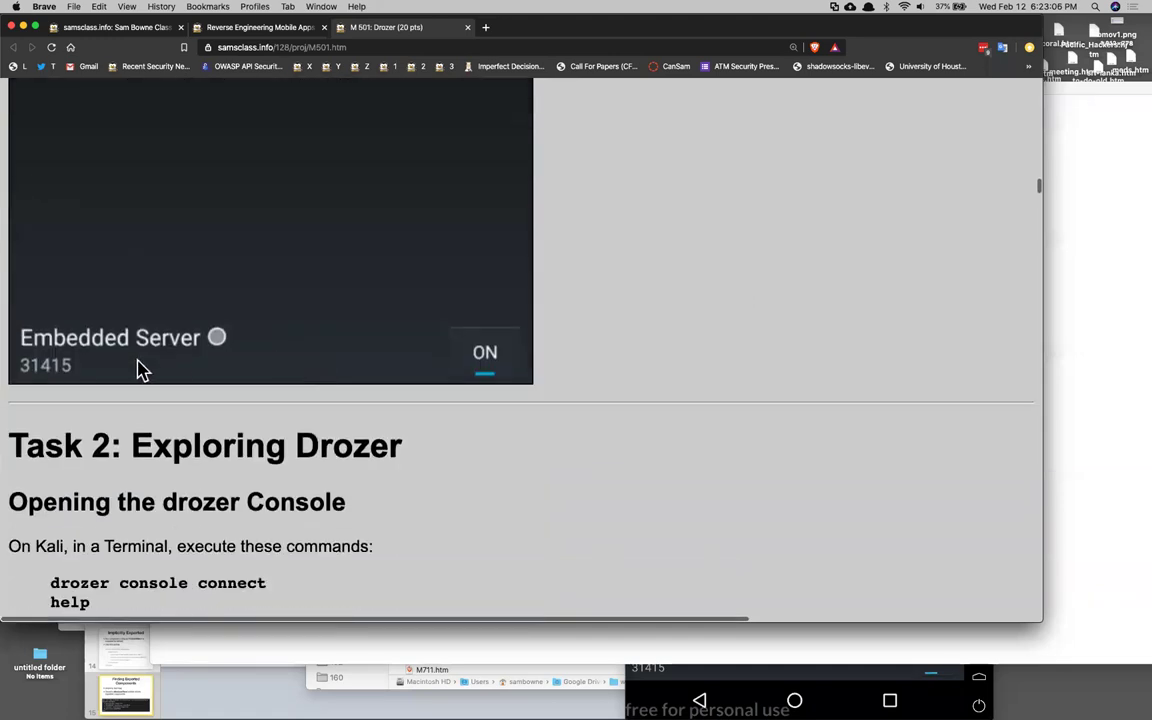
{"action": "scroll", "coordinate": [453, 399], "scroll_direction": "down", "scroll_amount": 6}
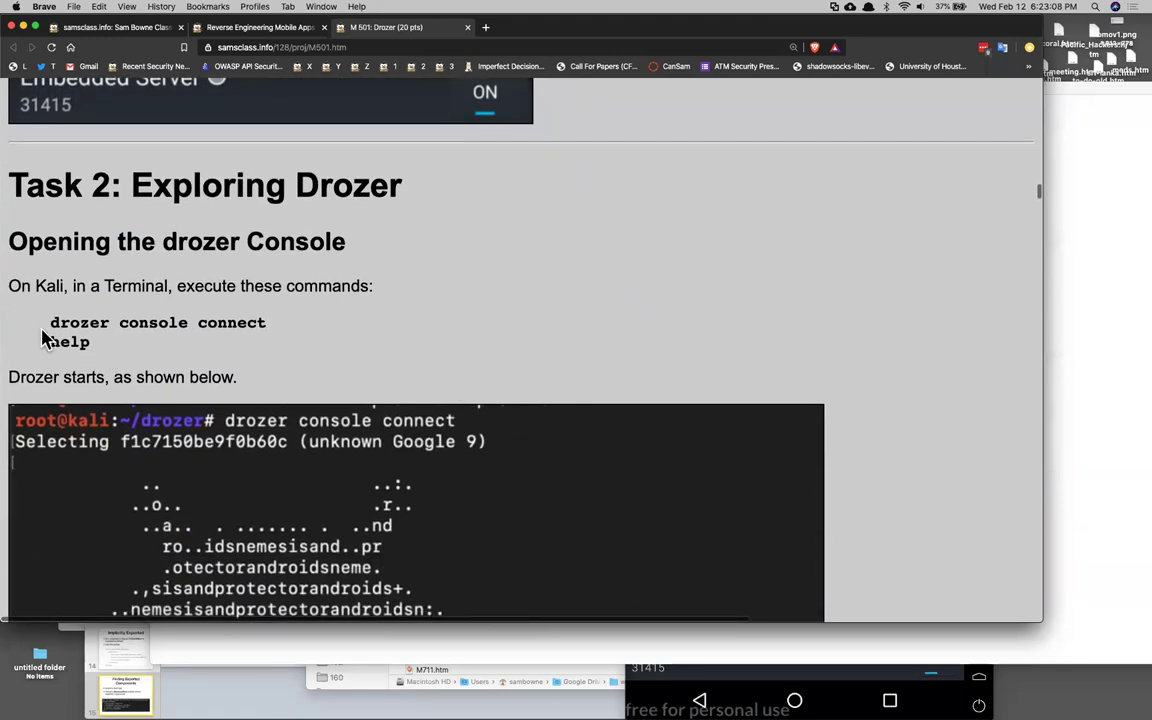
{"action": "triple_click", "coordinate": [79, 318]}
{"action": "key", "text": "super+Tab"}
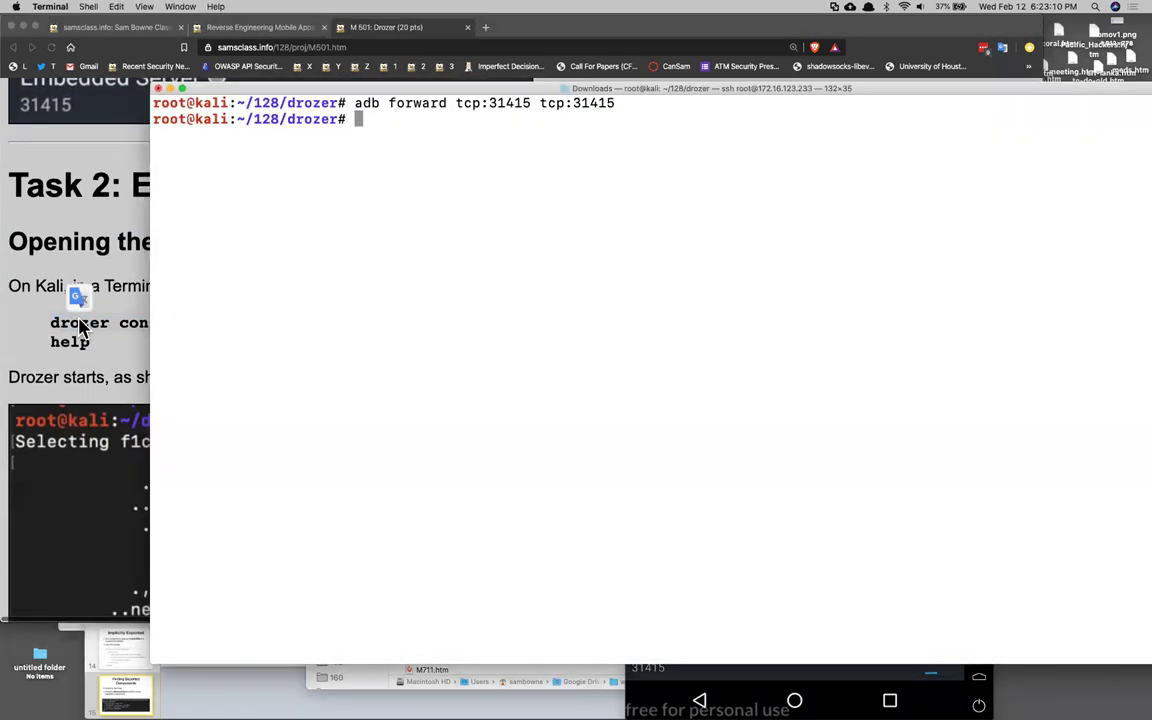
{"action": "key", "text": "super+v"}
{"action": "key", "text": "Return"}
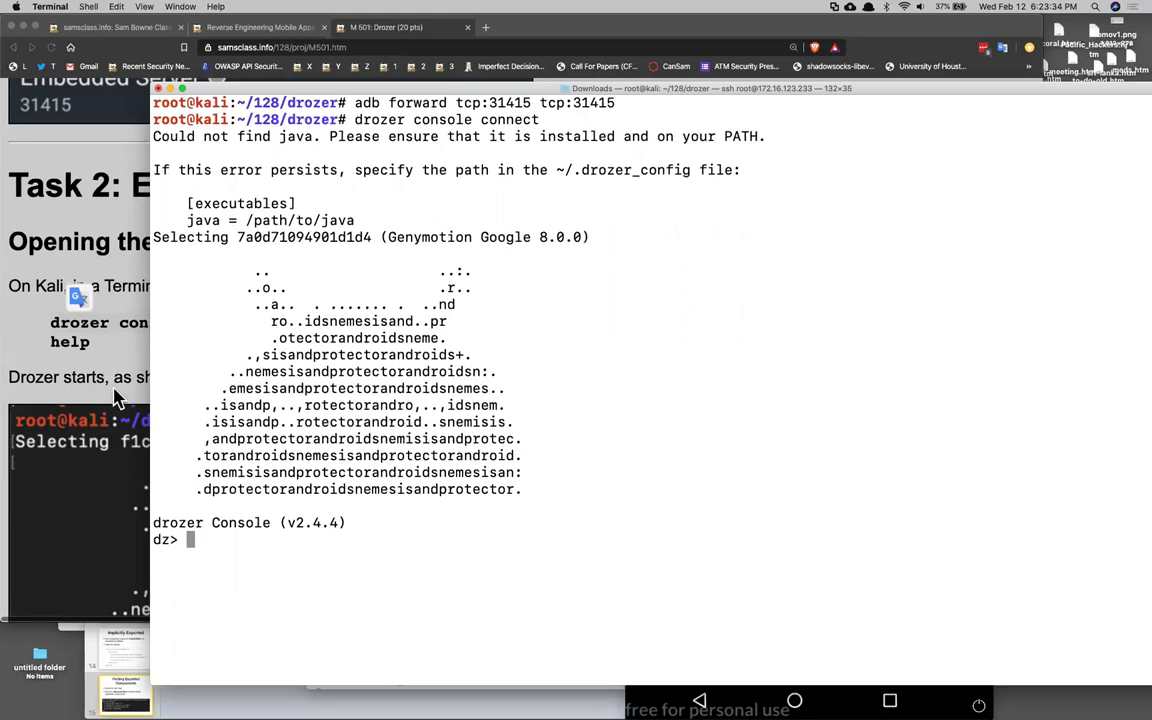
{"action": "type", "text": "help"}
{"action": "key", "text": "Return"}
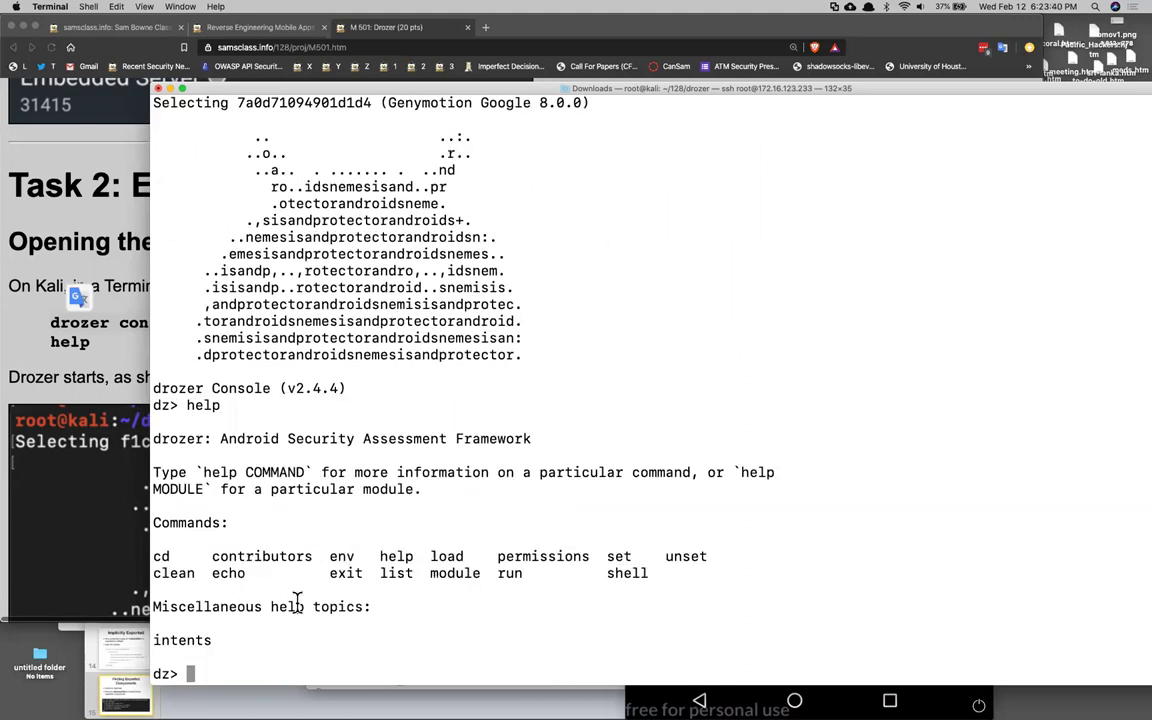
Run 'help shell' and '! whoami' at the dz> prompt, showing user u0_a19.
{"action": "left_click", "coordinate": [72, 550]}
{"action": "scroll", "coordinate": [72, 552], "scroll_direction": "down", "scroll_amount": 10}
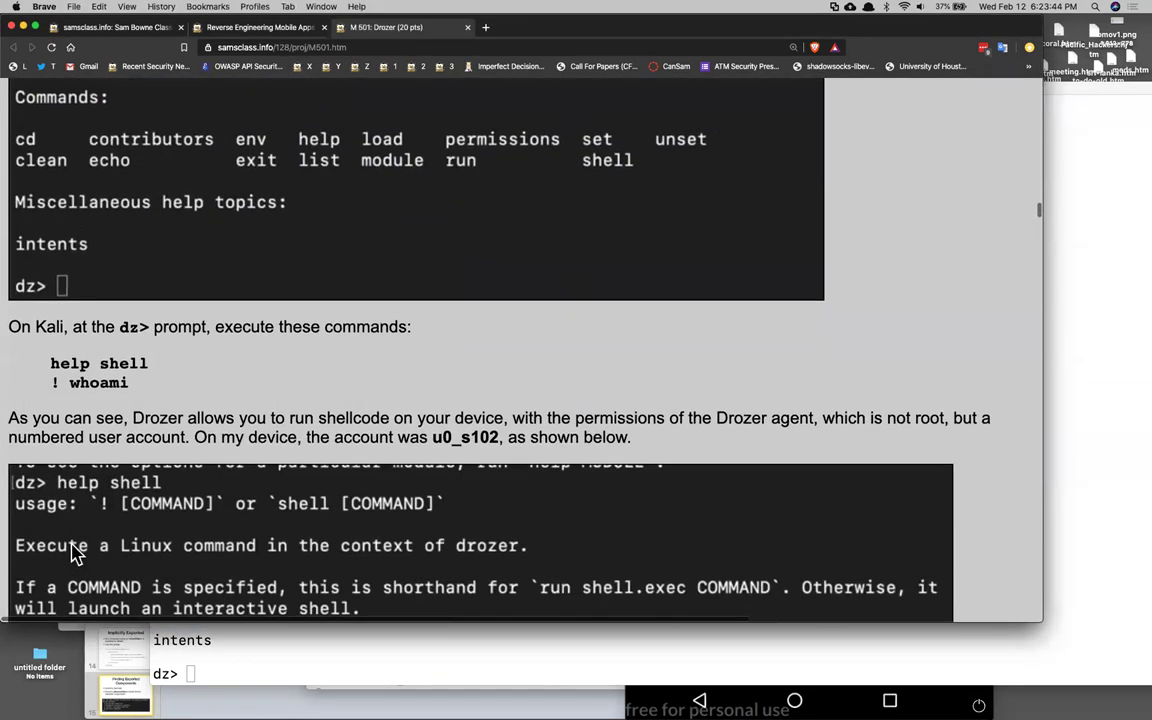
{"action": "scroll", "coordinate": [110, 555], "scroll_direction": "down", "scroll_amount": 3}
{"action": "key", "text": "super+Tab"}
{"action": "type", "text": "help shell"}
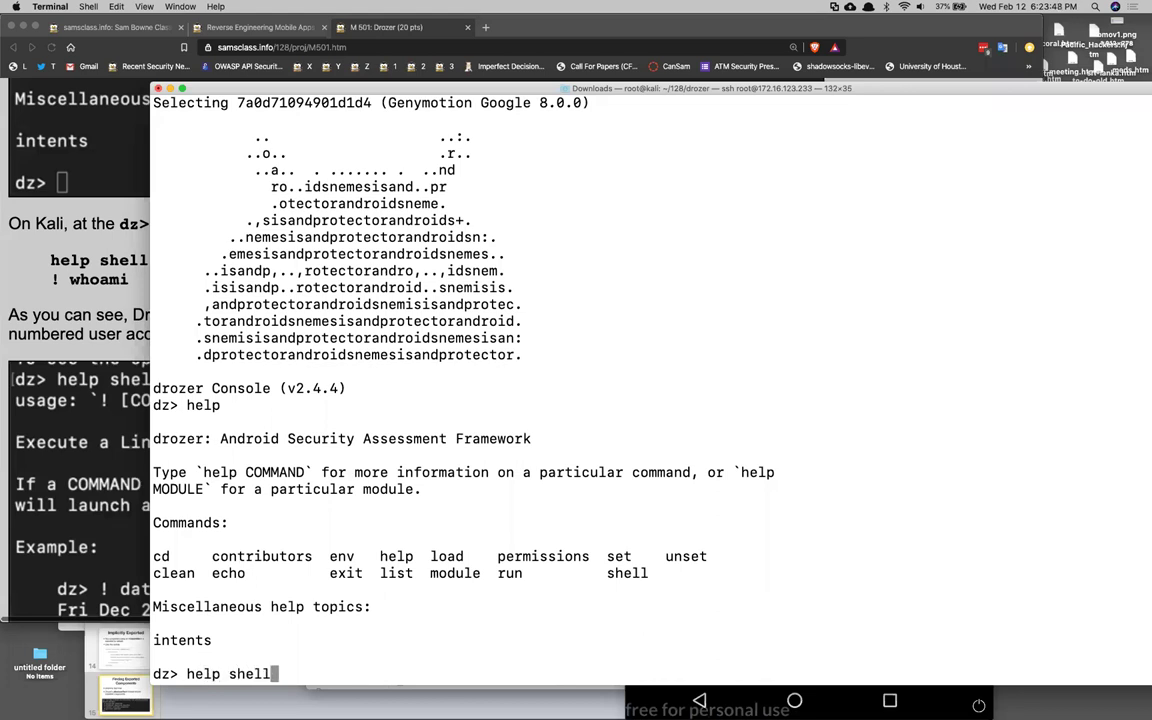
{"action": "key", "text": "Return"}
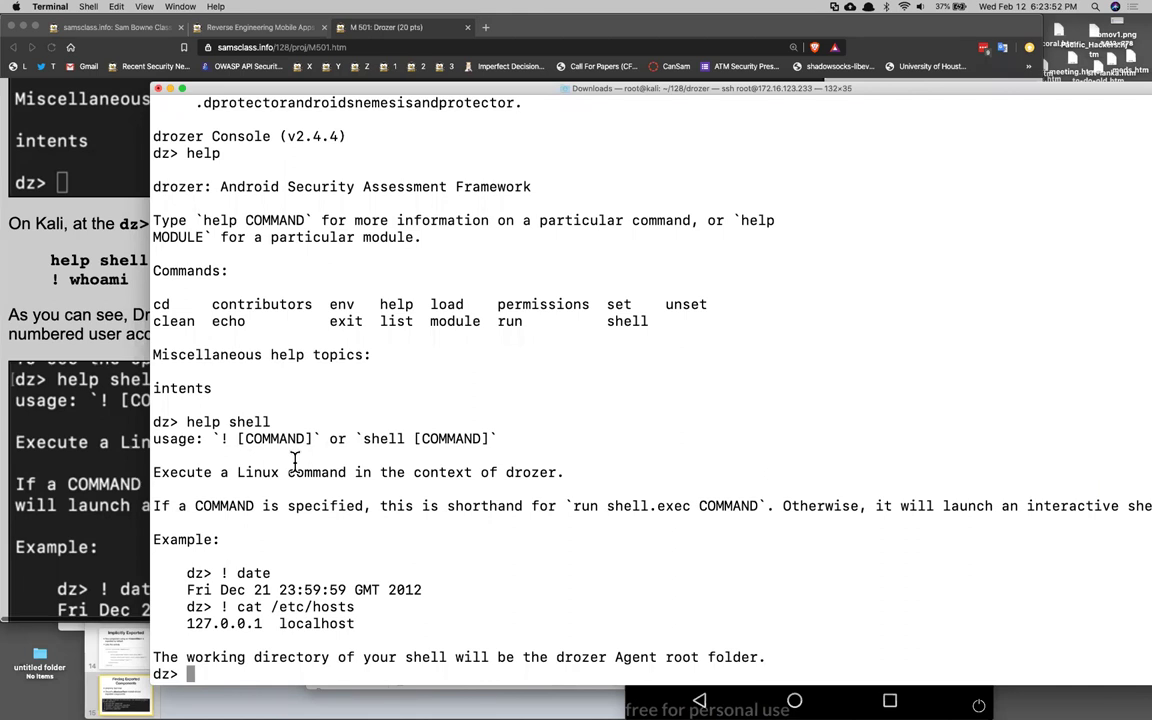
{"action": "type", "text": "! whoami"}
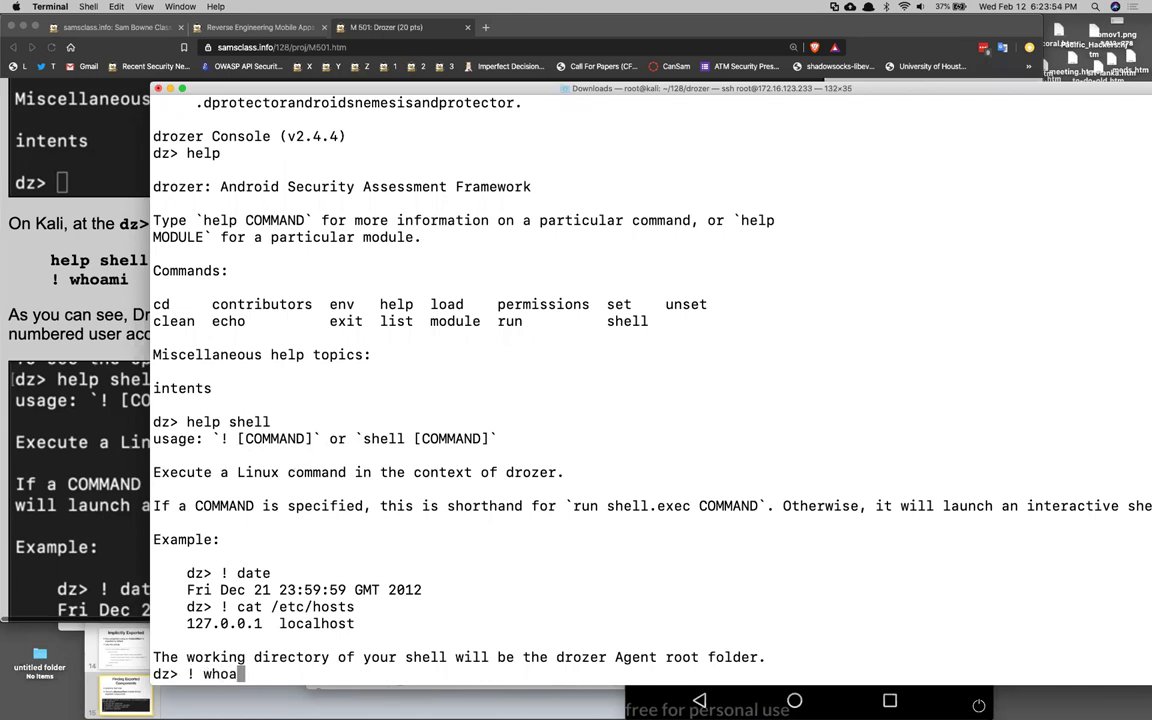
{"action": "key", "text": "Return"}
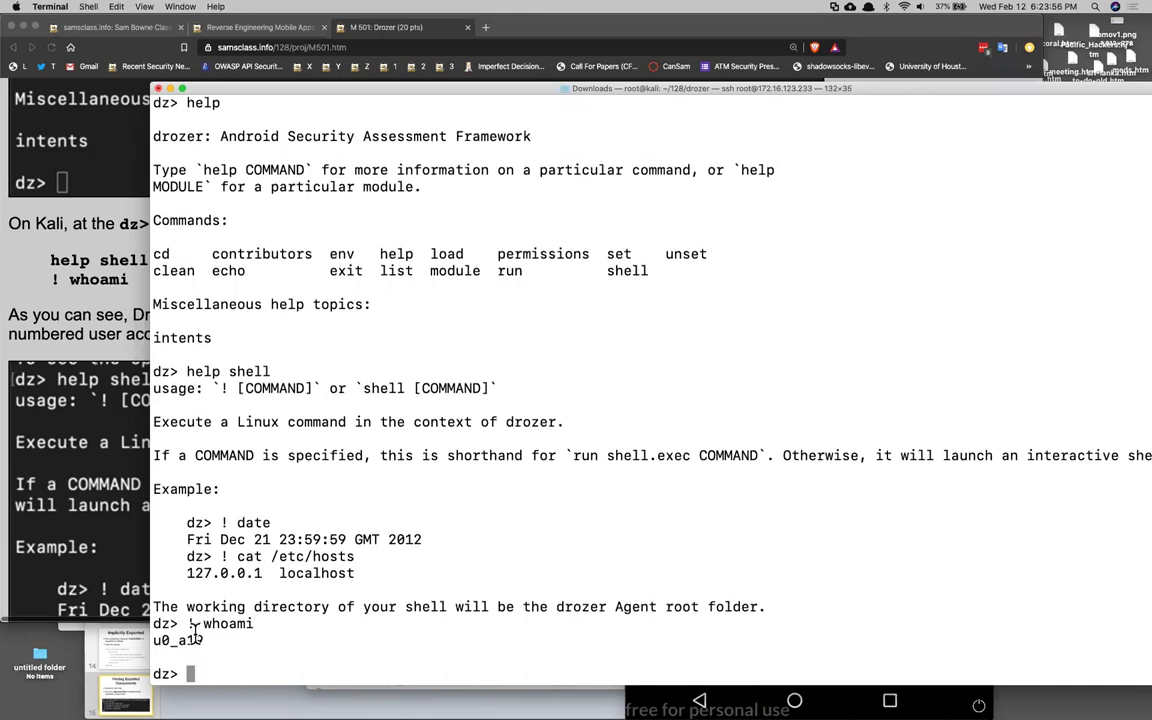
Highlight the u0_a19 user name, enlarge the terminal text, and shrink the window up-left.
{"action": "left_click_drag", "start_coordinate": [205, 641], "coordinate": [145, 637]}
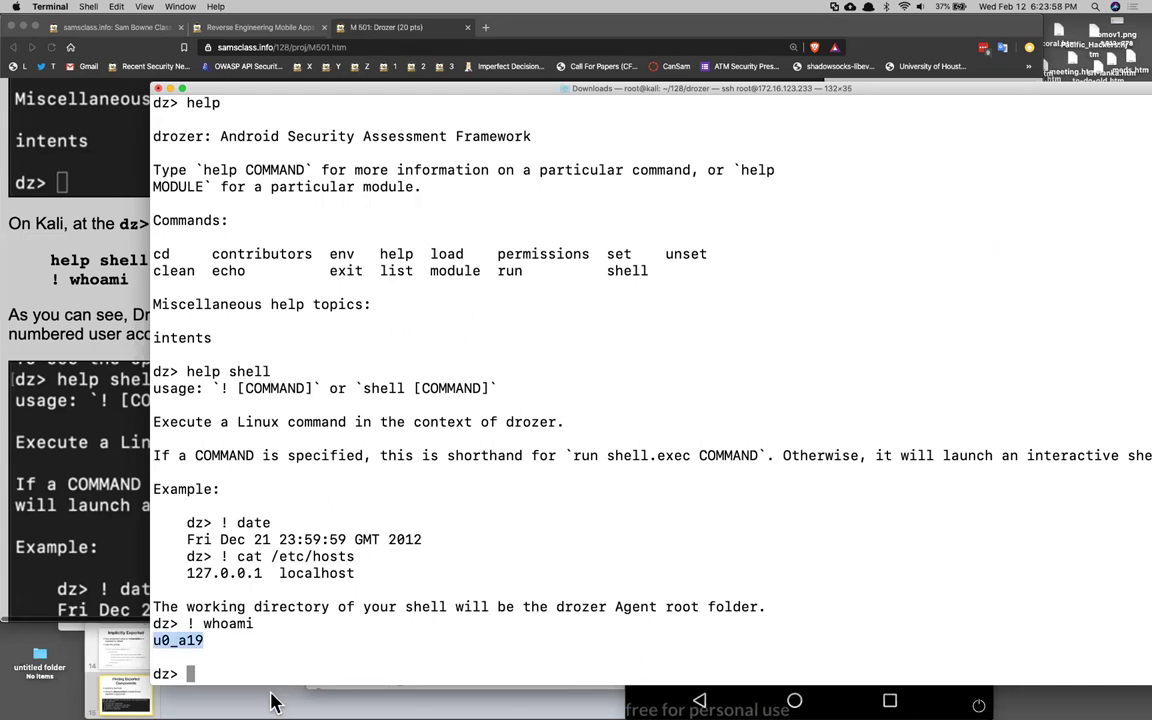
{"action": "key", "text": "super+plus"}
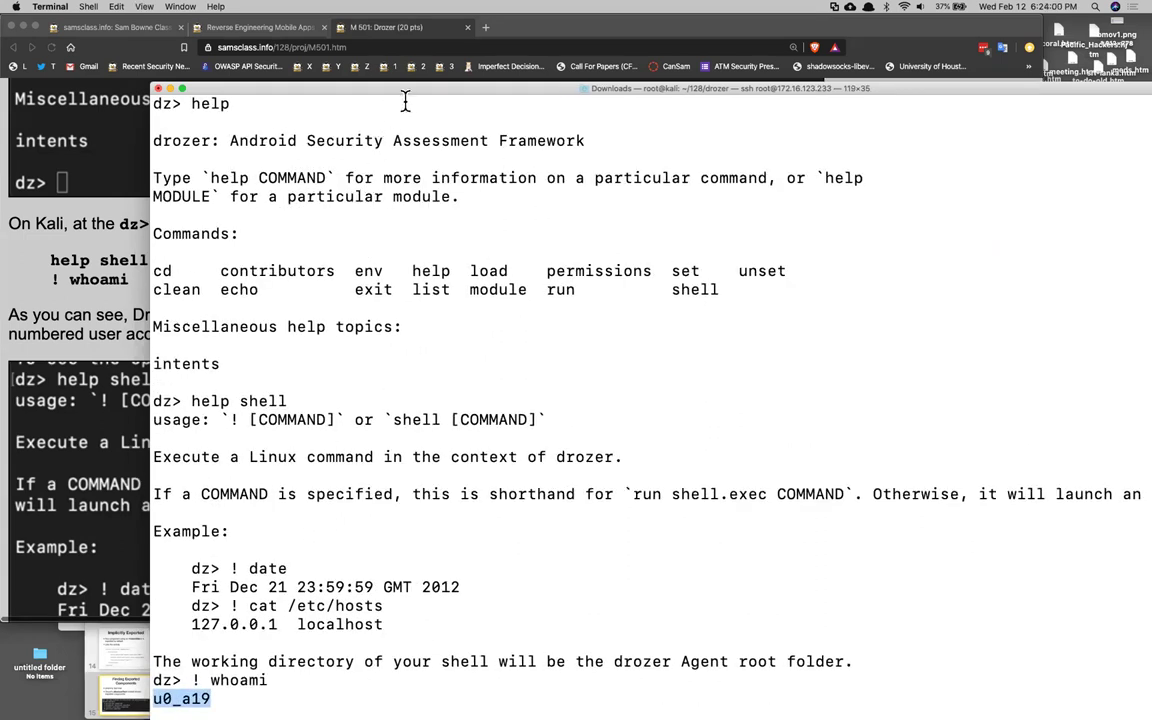
{"action": "left_click_drag", "start_coordinate": [371, 86], "coordinate": [375, 33]}
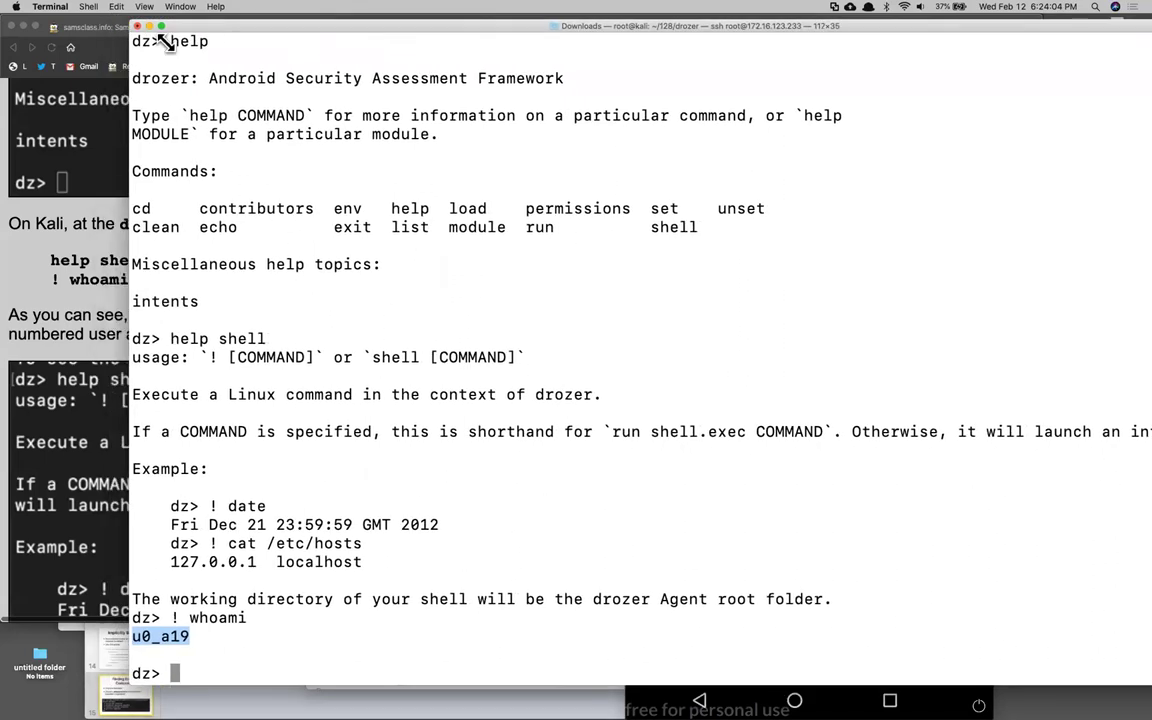
{"action": "left_click_drag", "start_coordinate": [113, 24], "coordinate": [188, 62]}
{"action": "left_click_drag", "start_coordinate": [292, 54], "coordinate": [179, 28]}
{"action": "left_click_drag", "start_coordinate": [73, 36], "coordinate": [175, 62]}
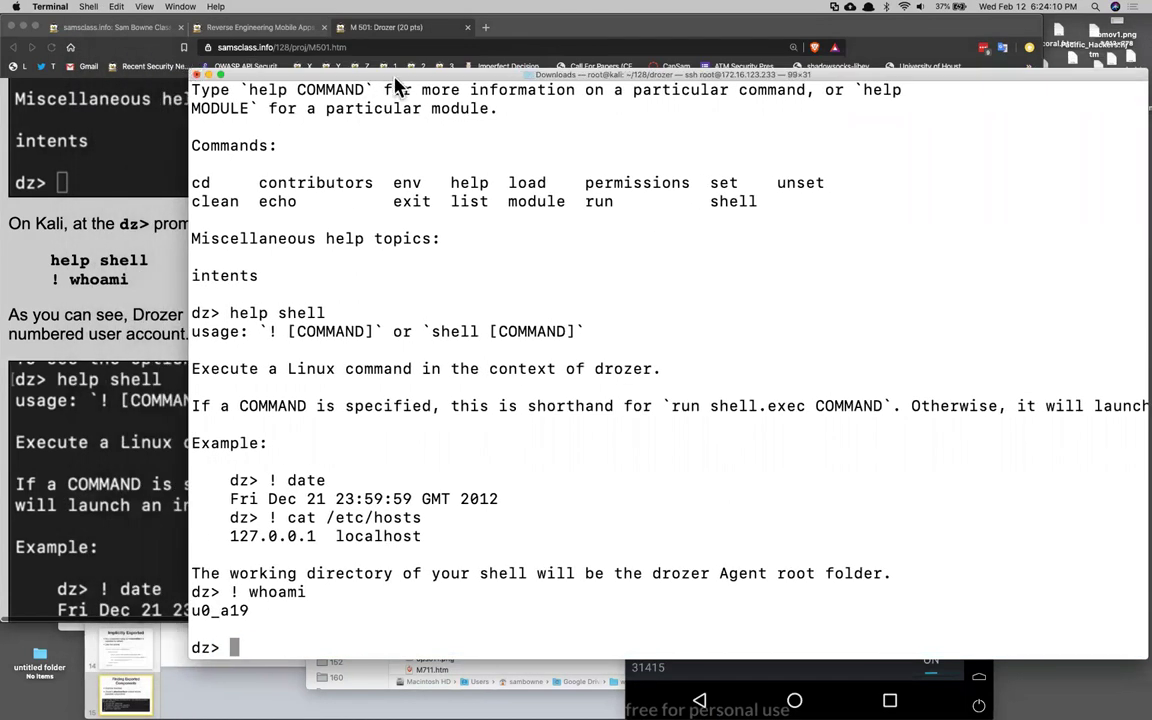
{"action": "left_click_drag", "start_coordinate": [360, 74], "coordinate": [338, 55]}
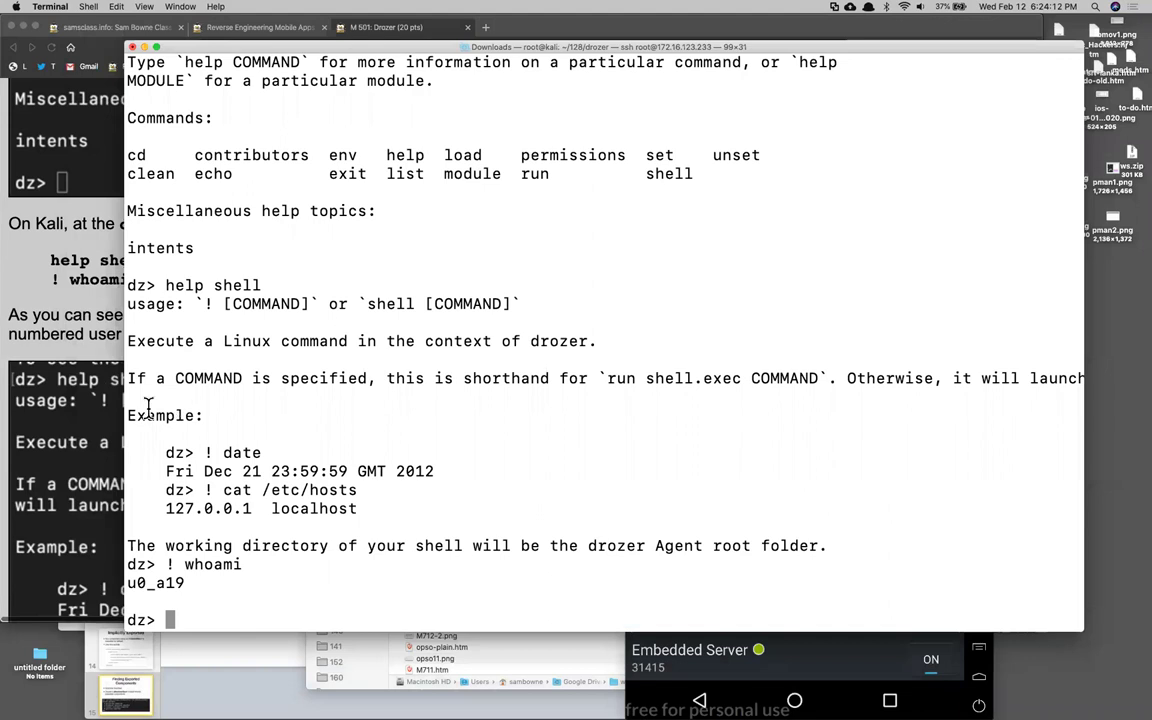
{"action": "left_click", "coordinate": [62, 428]}
Run 'list' at the dz> prompt, listing modules from scanner.* to tools.setup.minimalsu.
{"action": "scroll", "coordinate": [62, 428], "scroll_direction": "down", "scroll_amount": 10}
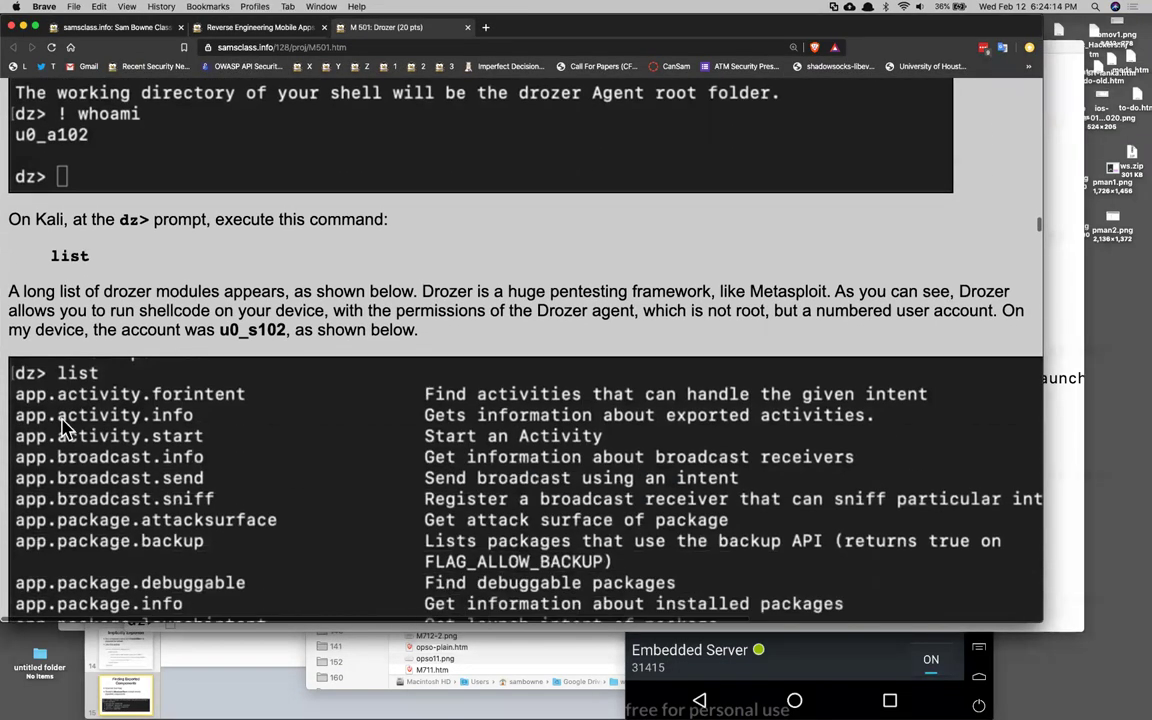
{"action": "scroll", "coordinate": [135, 328], "scroll_direction": "up", "scroll_amount": 8}
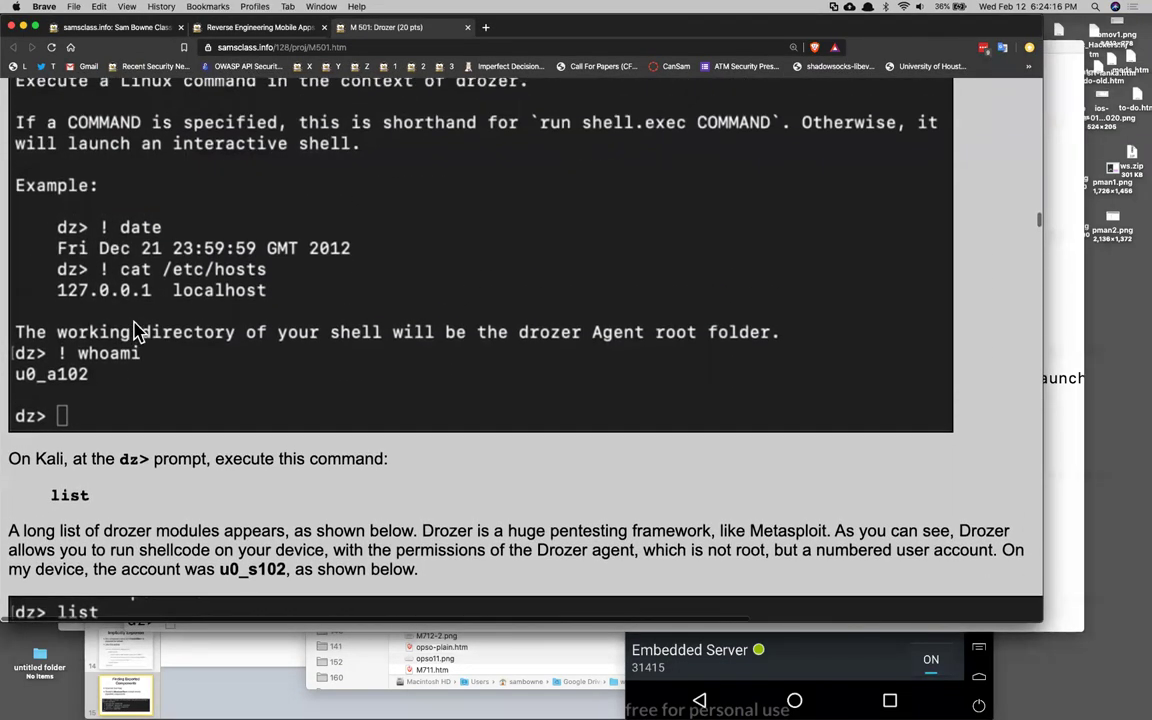
{"action": "key", "text": "super+Tab"}
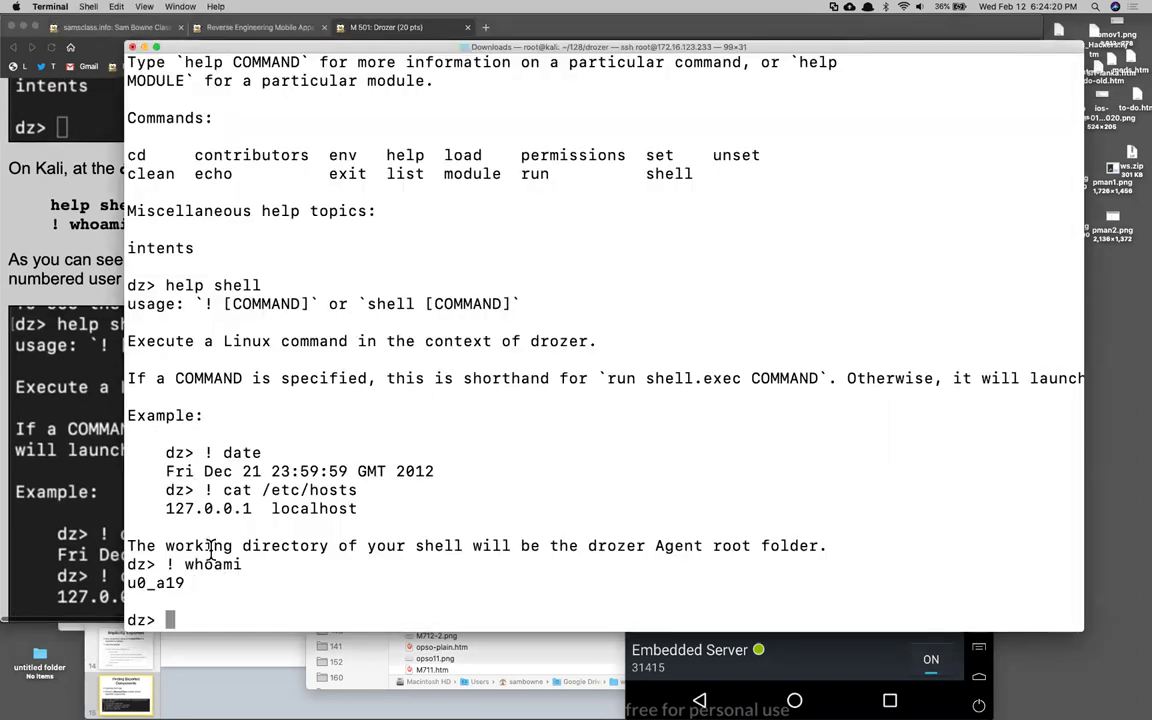
{"action": "left_click", "coordinate": [120, 370]}
{"action": "scroll", "coordinate": [120, 370], "scroll_direction": "down", "scroll_amount": 8}
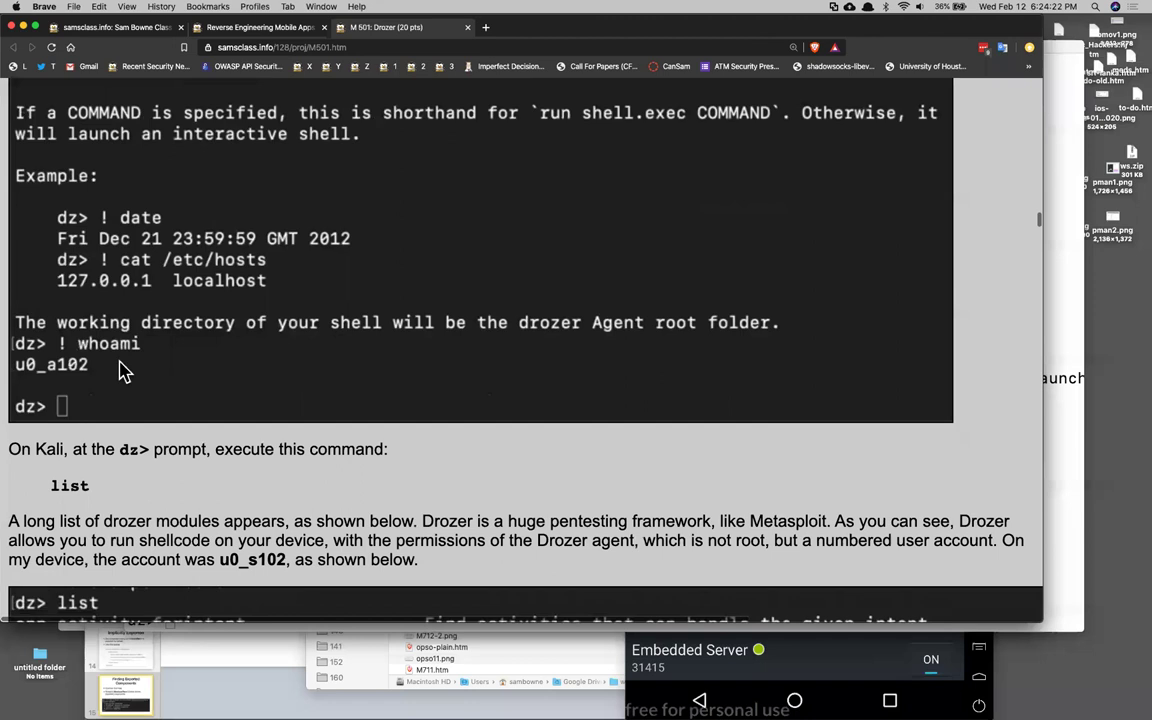
{"action": "scroll", "coordinate": [265, 460], "scroll_direction": "down", "scroll_amount": 2}
{"action": "key", "text": "super+Tab"}
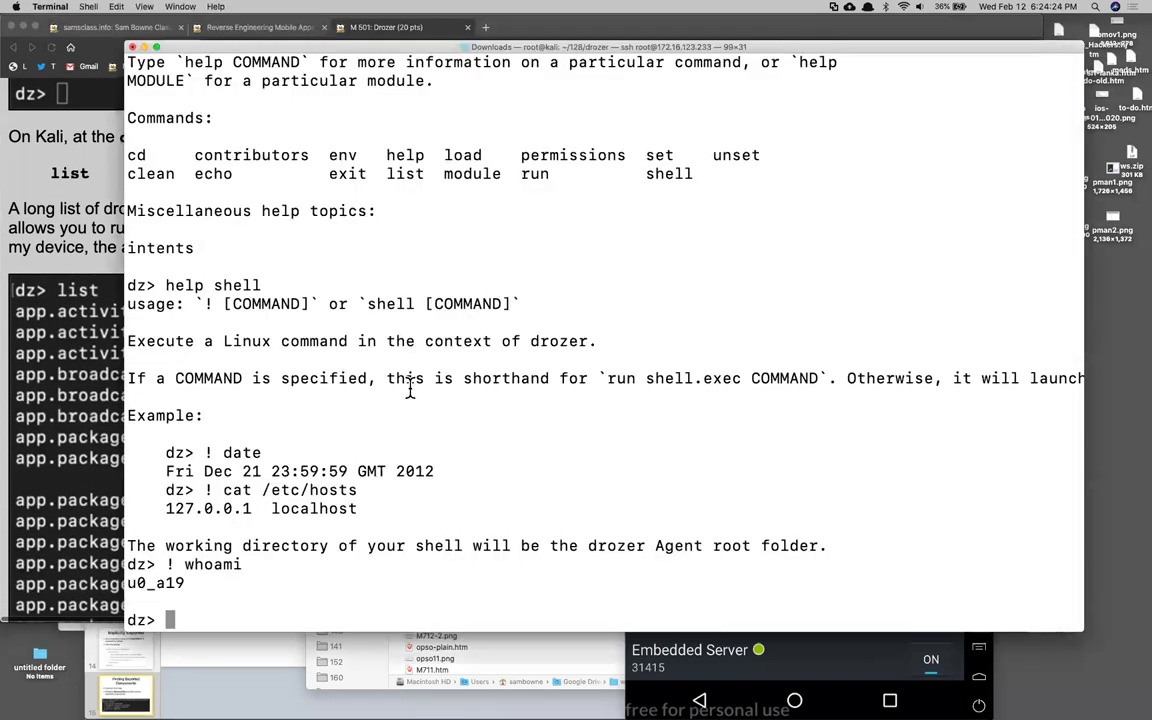
{"action": "type", "text": "list"}
{"action": "key", "text": "Return"}
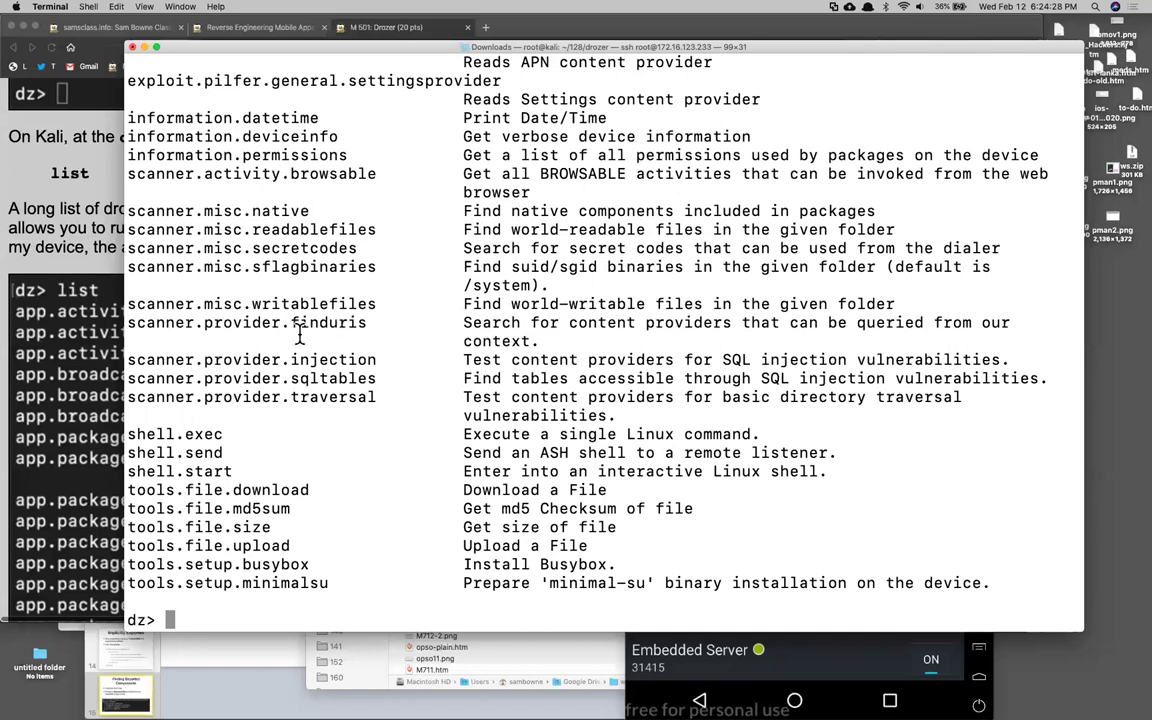
{"action": "left_click", "coordinate": [90, 268]}
{"action": "scroll", "coordinate": [77, 285], "scroll_direction": "down", "scroll_amount": 10}
{"action": "scroll", "coordinate": [77, 285], "scroll_direction": "down", "scroll_amount": 3}
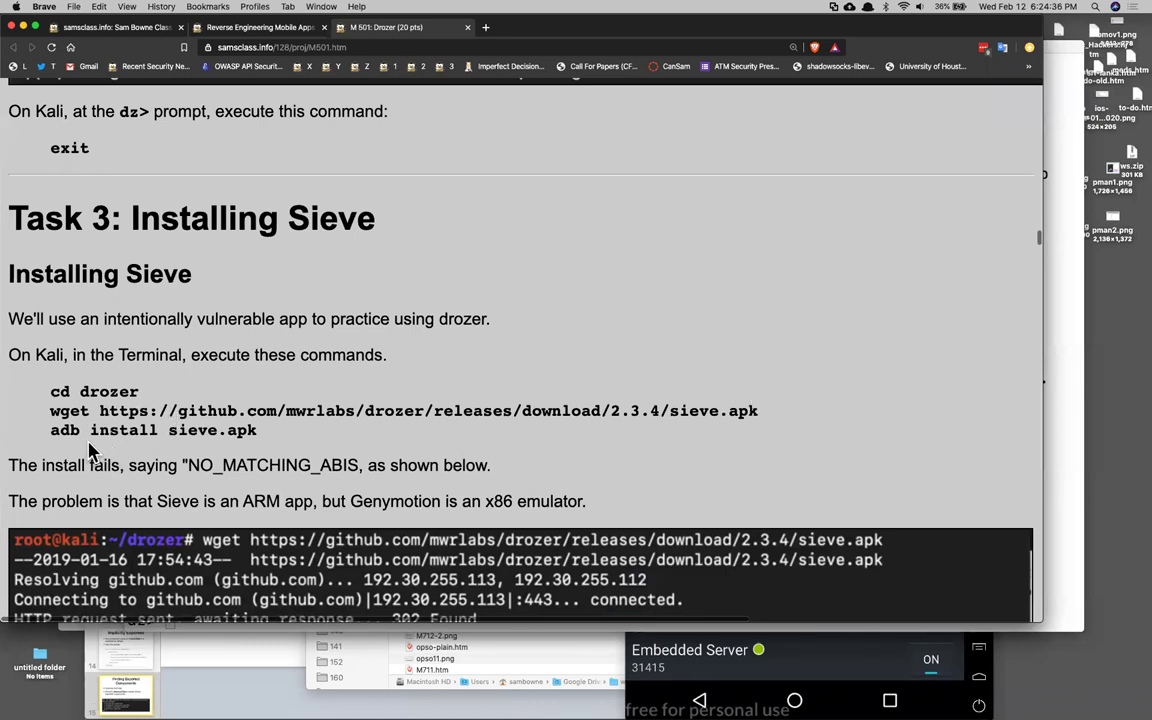
Scroll the lab page past the ARM translation and ADB sections to 'Installing Sieve Again'.
{"action": "scroll", "coordinate": [88, 452], "scroll_direction": "down", "scroll_amount": 15}
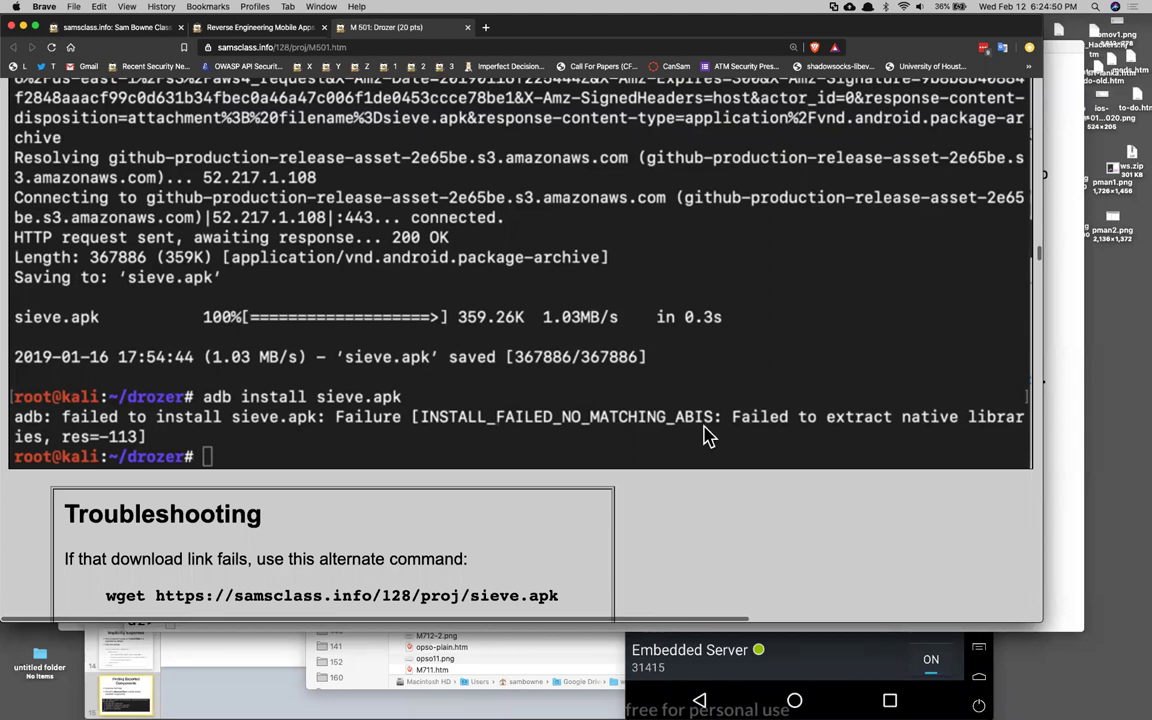
{"action": "scroll", "coordinate": [705, 436], "scroll_direction": "down", "scroll_amount": 12}
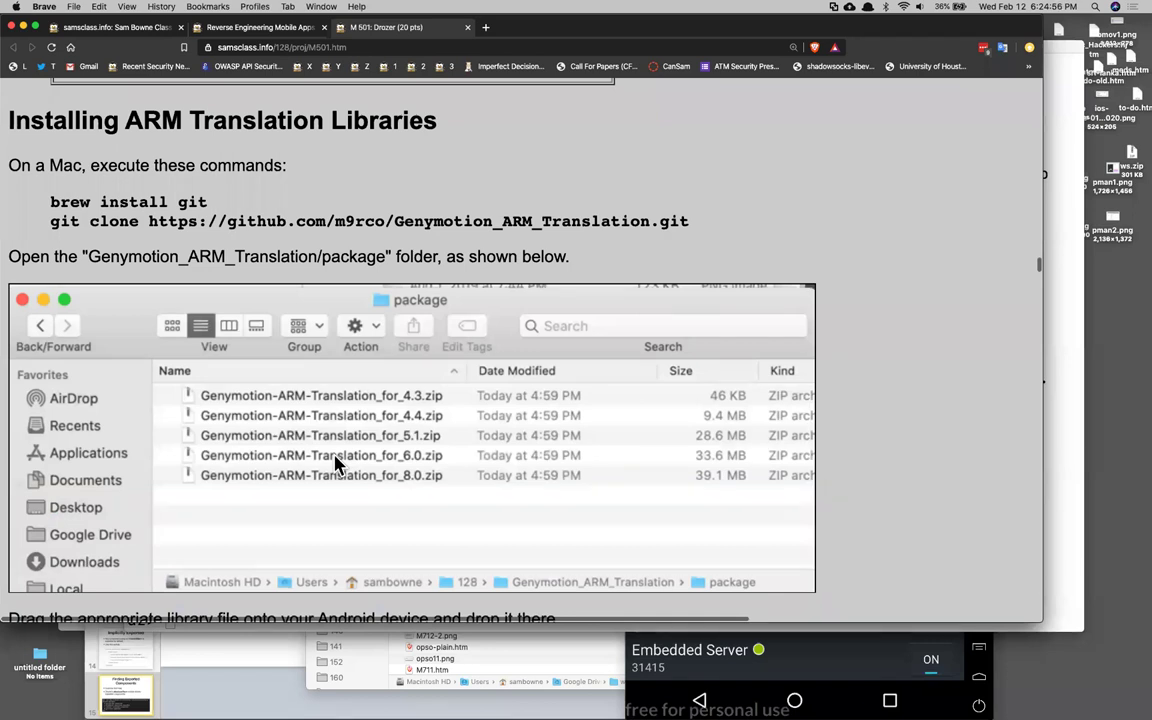
{"action": "scroll", "coordinate": [445, 507], "scroll_direction": "down", "scroll_amount": 15}
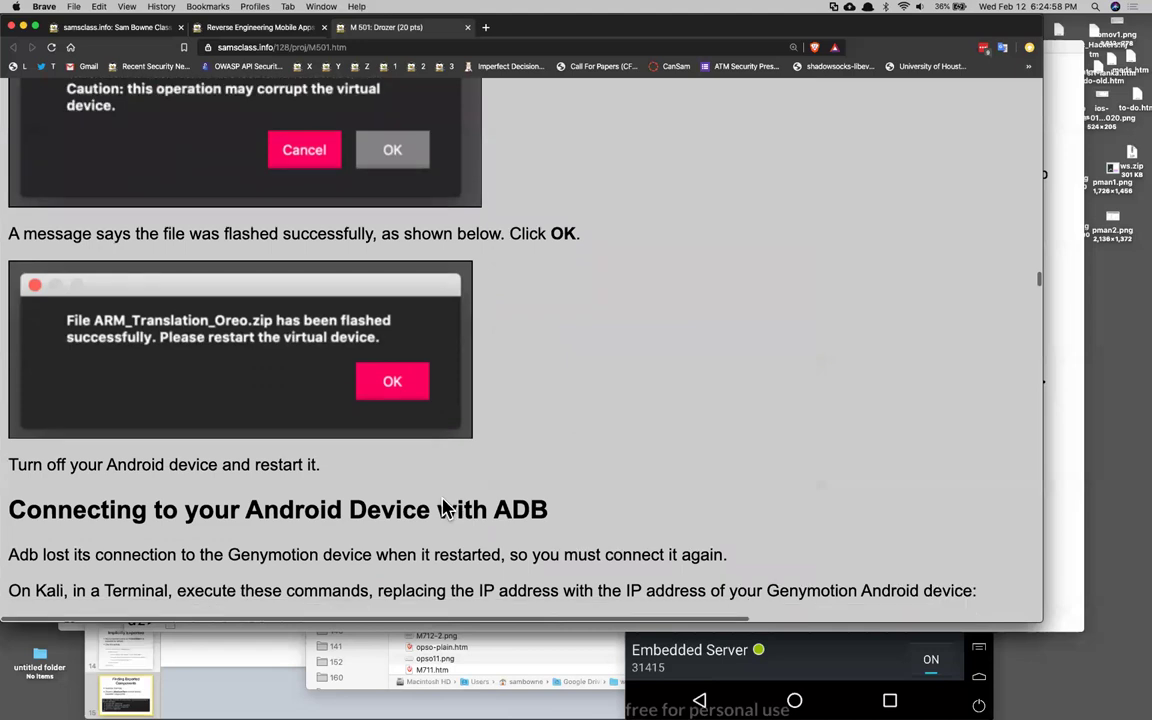
{"action": "scroll", "coordinate": [445, 507], "scroll_direction": "down", "scroll_amount": 20}
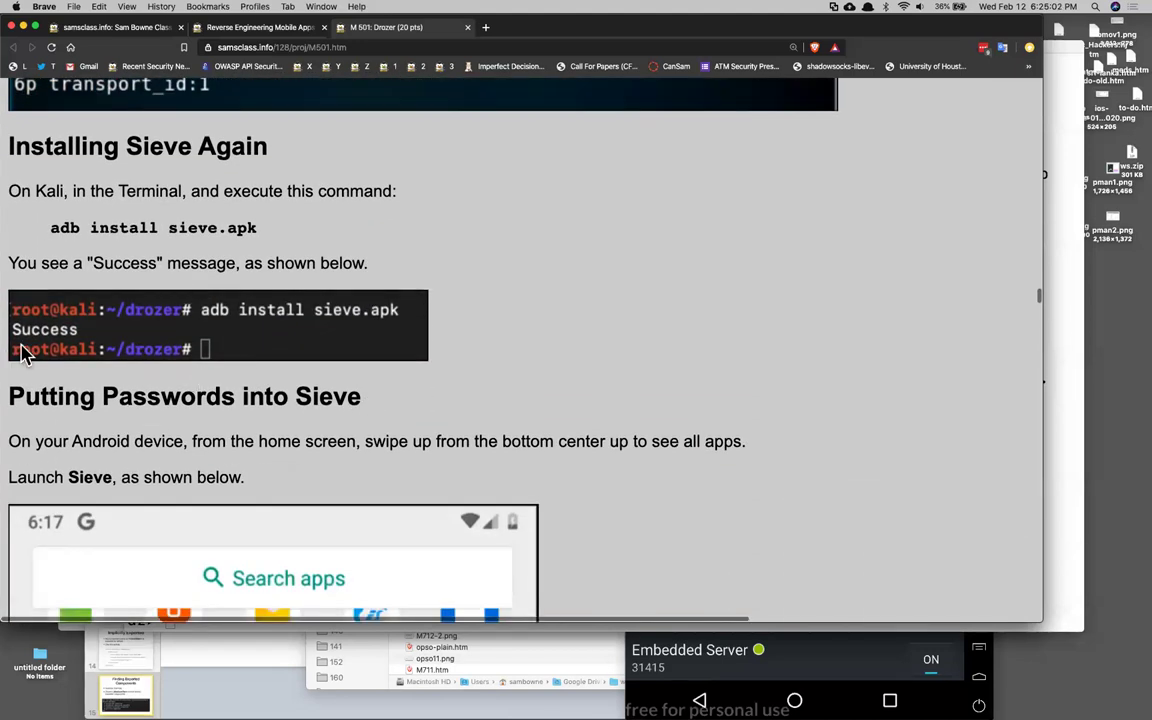
{"action": "key", "text": "super+Tab"}
Launch Sieve from the Genymotion home screen and unlock it with its PIN.
{"action": "left_click", "coordinate": [229, 350]}
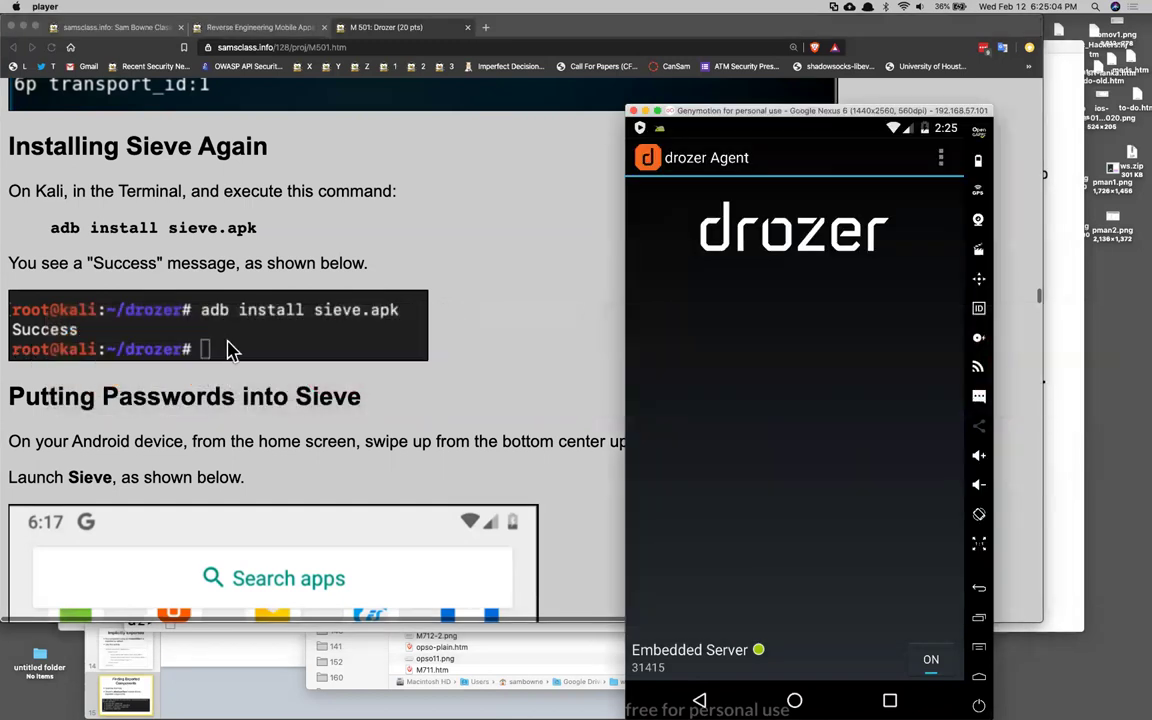
{"action": "left_click", "coordinate": [795, 700]}
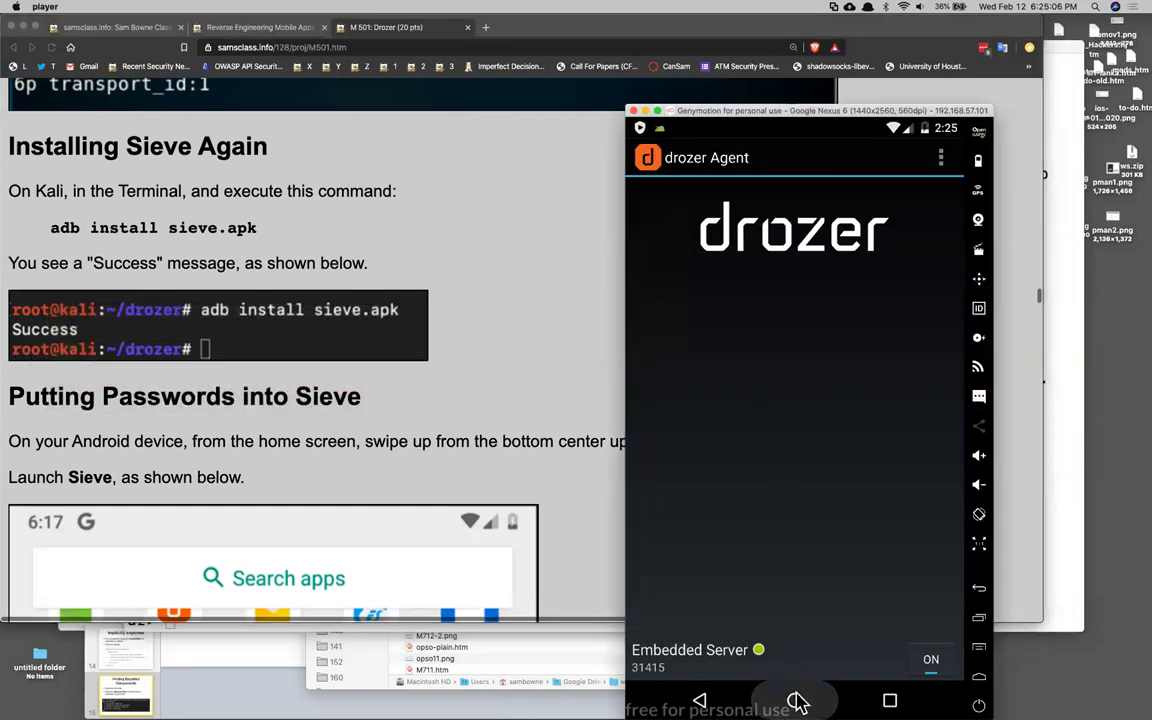
{"action": "left_click", "coordinate": [730, 372]}
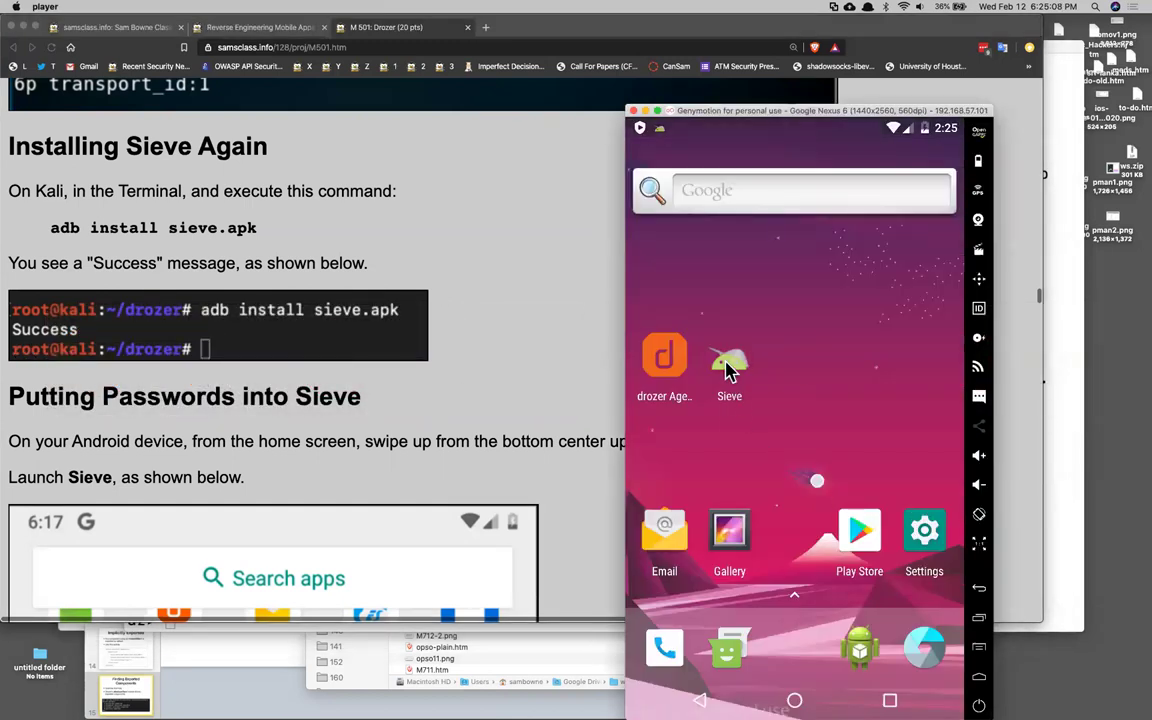
{"action": "left_click", "coordinate": [779, 441]}
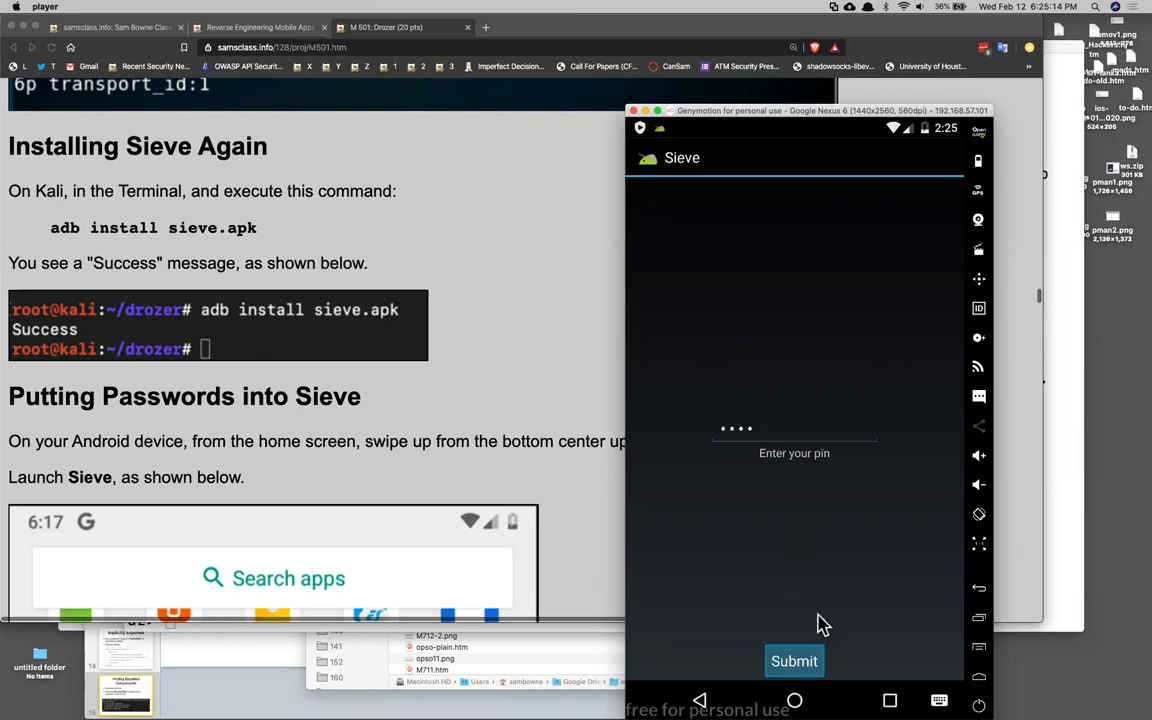
{"action": "left_click", "coordinate": [802, 663]}
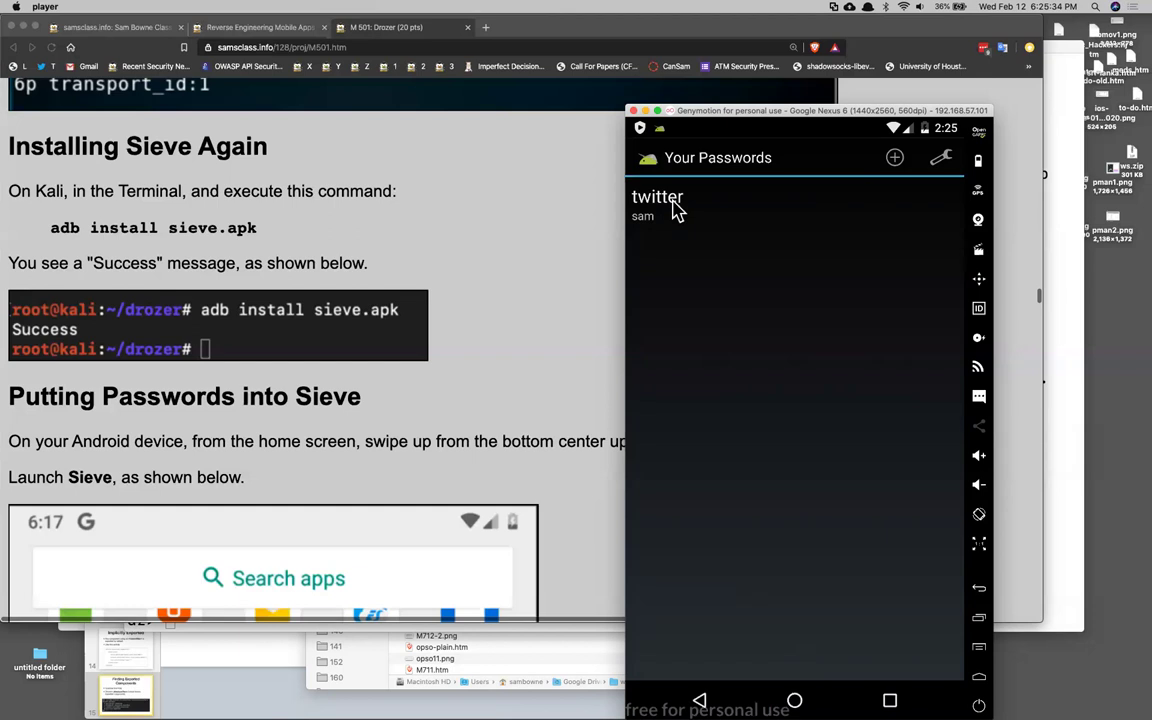
Scroll the lab page down to Task 4: Finding Sieve's Attack Surface.
{"action": "scroll", "coordinate": [442, 262], "scroll_direction": "down", "scroll_amount": 15}
{"action": "scroll", "coordinate": [442, 262], "scroll_direction": "down", "scroll_amount": 15}
{"action": "scroll", "coordinate": [442, 262], "scroll_direction": "down", "scroll_amount": 15}
{"action": "scroll", "coordinate": [437, 262], "scroll_direction": "down", "scroll_amount": 15}
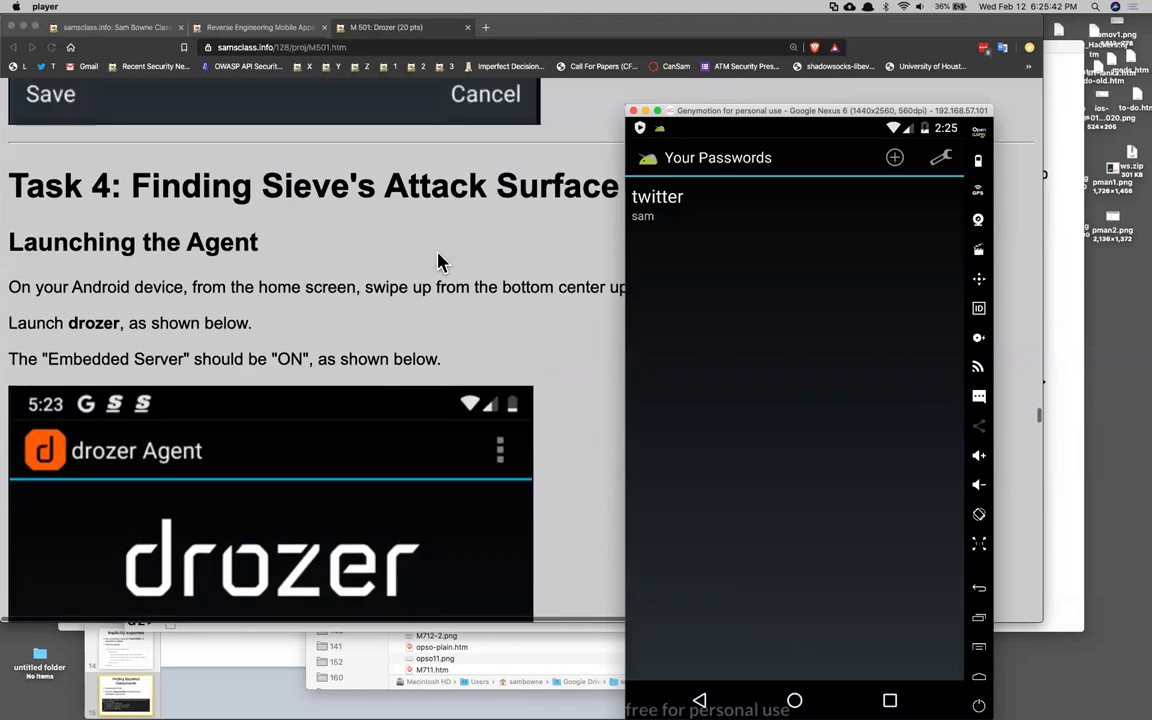
Select the 'run app.package.list -f sieve' line under Retrieving Package Information.
{"action": "right_click", "coordinate": [442, 262]}
{"action": "left_click", "coordinate": [442, 250]}
{"action": "scroll", "coordinate": [441, 222], "scroll_direction": "down", "scroll_amount": 5}
{"action": "scroll", "coordinate": [442, 222], "scroll_direction": "down", "scroll_amount": 10}
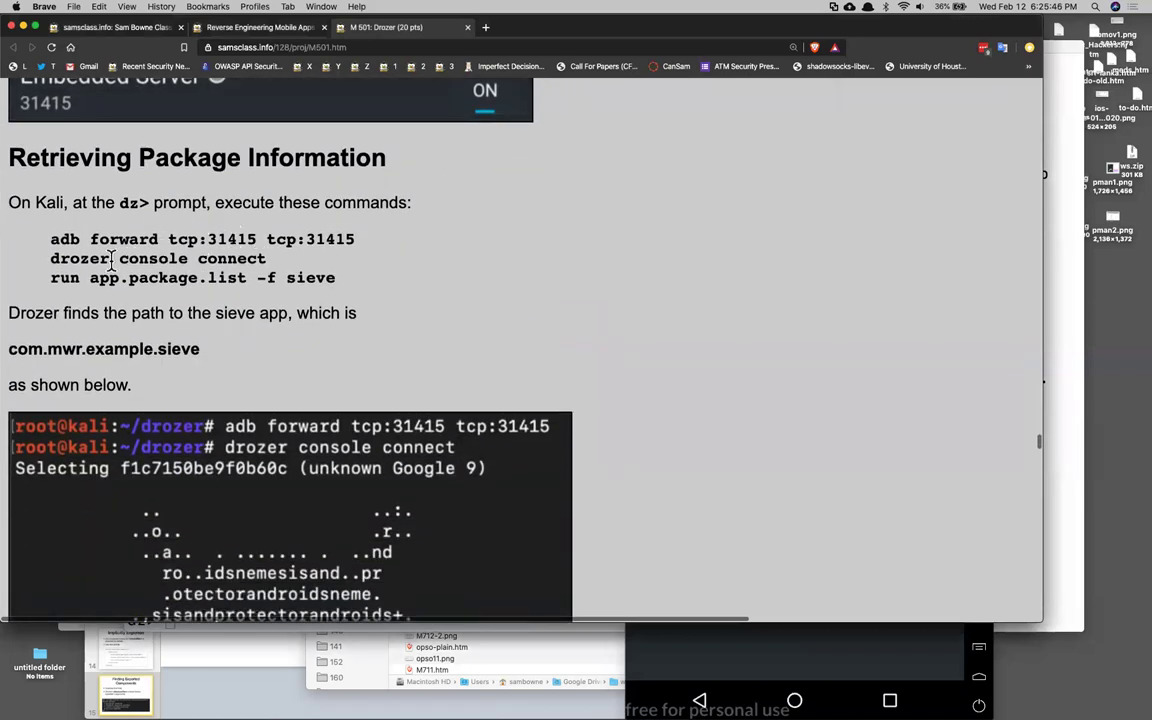
{"action": "triple_click", "coordinate": [60, 281]}
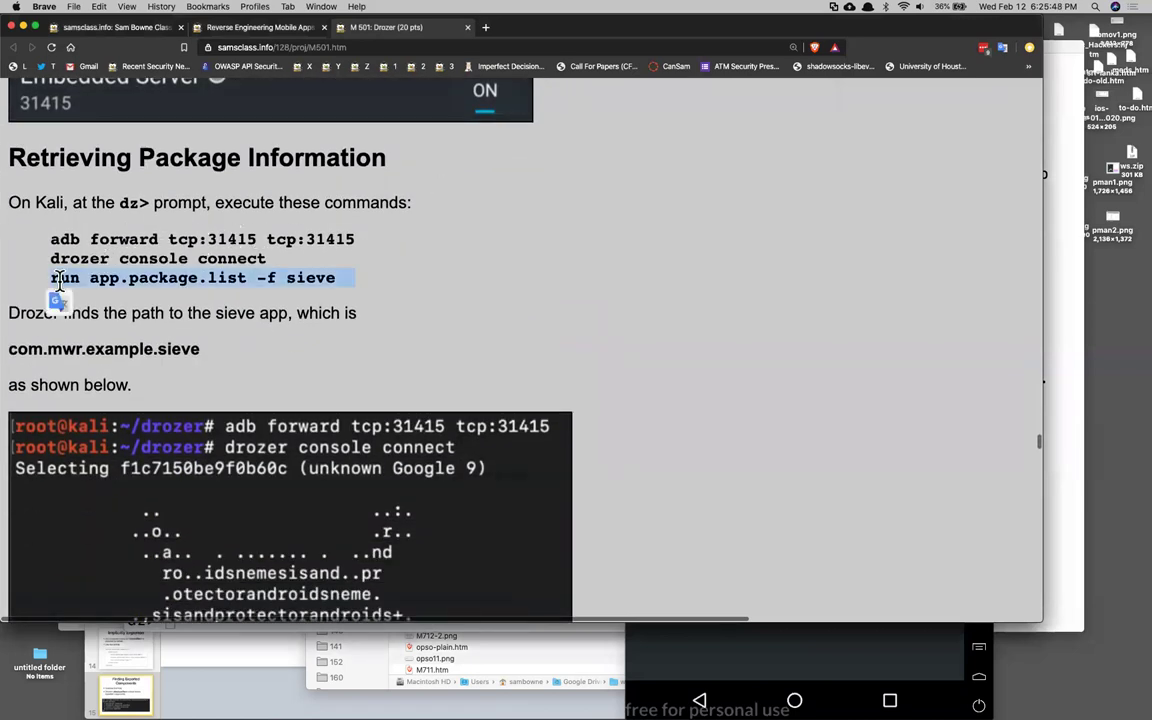
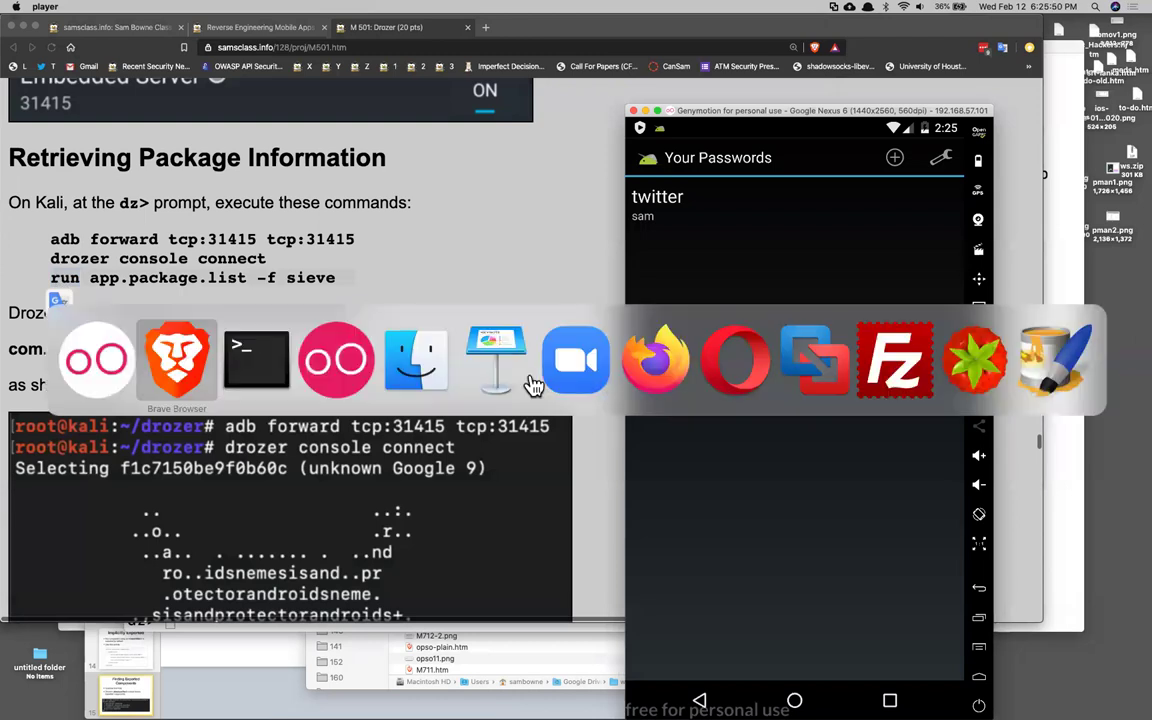
Run 'run app.package.list -f sieve' in the drozer console to find com.mwr.example.sieve (Sieve).
{"action": "key", "text": "super+Tab"}
{"action": "type", "text": "run app.package.list -f sieve"}
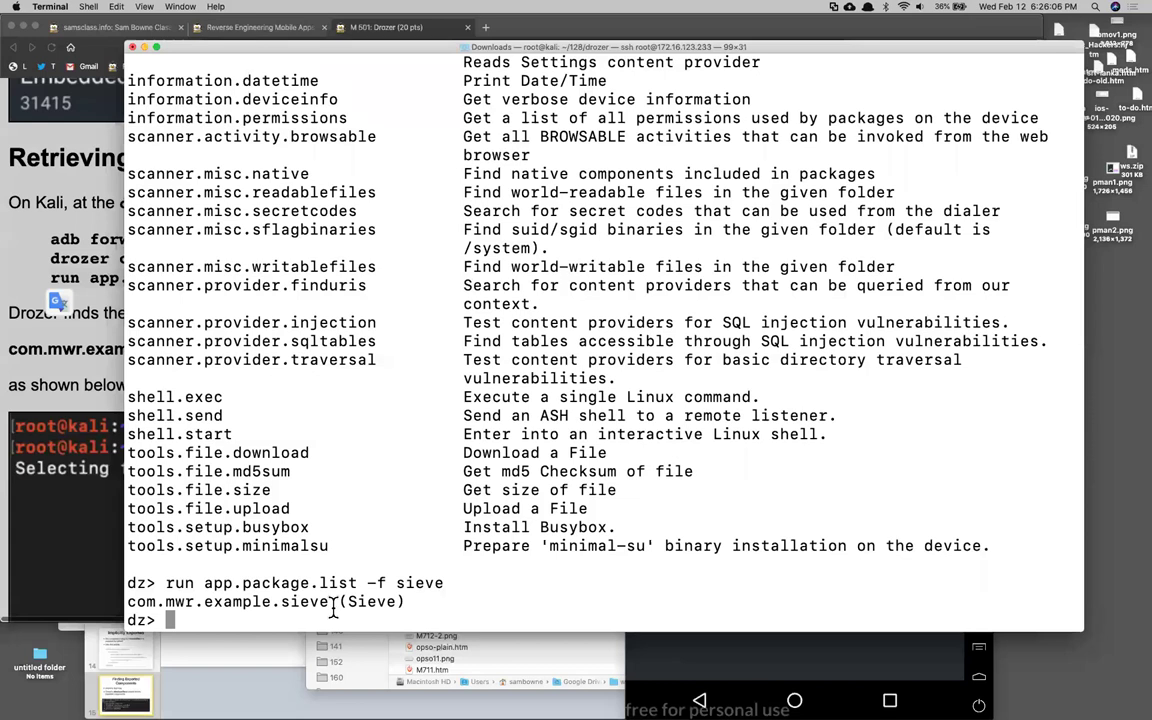
Select the 'run app.package.info -a com.mwr.example.sieve' line on the lab page.
{"action": "left_click", "coordinate": [107, 457]}
{"action": "scroll", "coordinate": [72, 460], "scroll_direction": "down", "scroll_amount": 8}
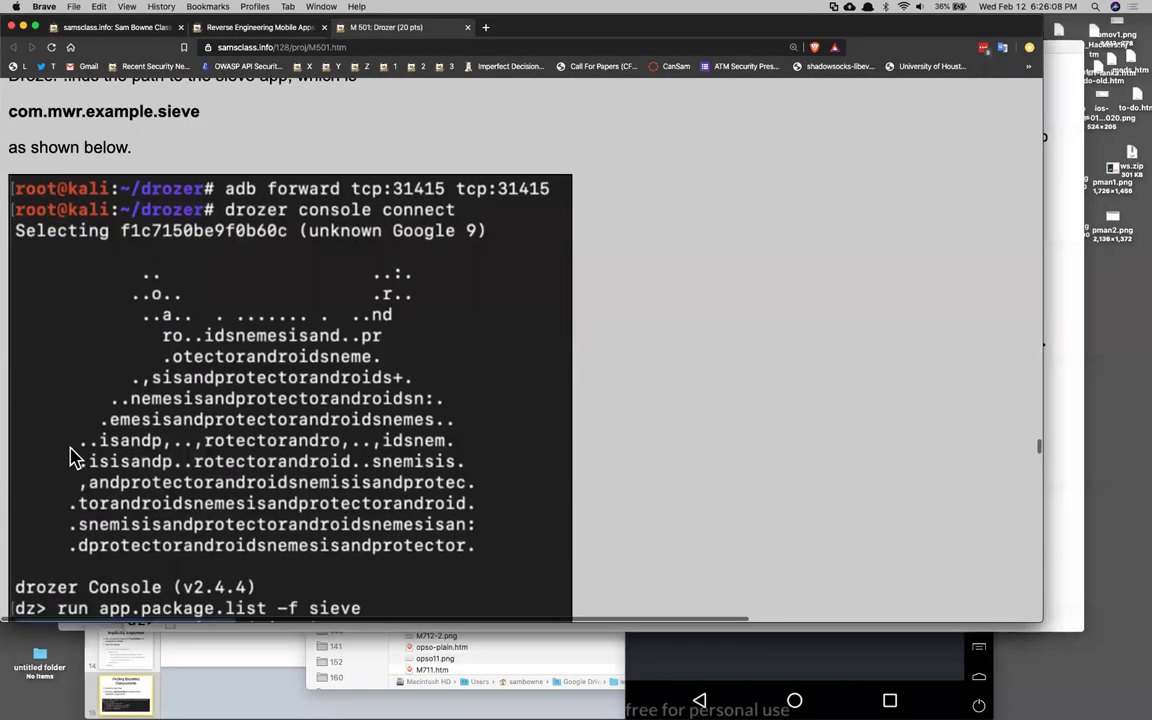
{"action": "scroll", "coordinate": [70, 447], "scroll_direction": "down", "scroll_amount": 1}
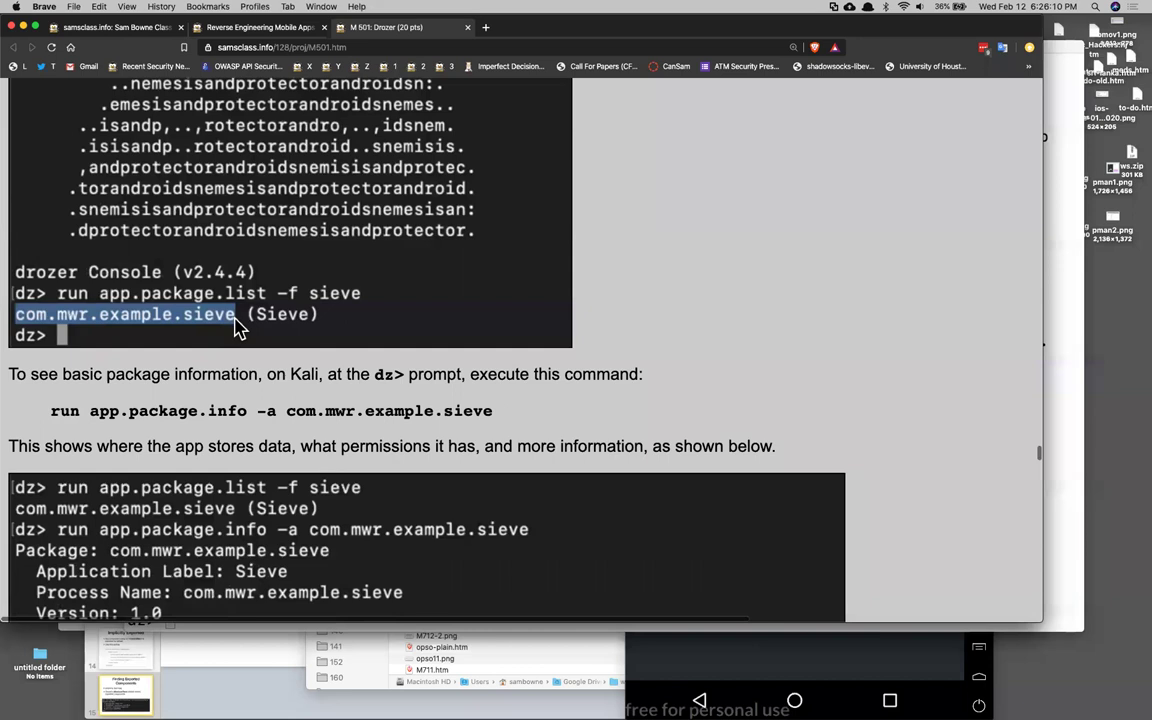
{"action": "scroll", "coordinate": [238, 330], "scroll_direction": "down", "scroll_amount": 4}
{"action": "double_click", "coordinate": [170, 341]}
{"action": "left_click", "coordinate": [170, 341]}
{"action": "triple_click", "coordinate": [170, 341]}
{"action": "key", "text": "super+c"}
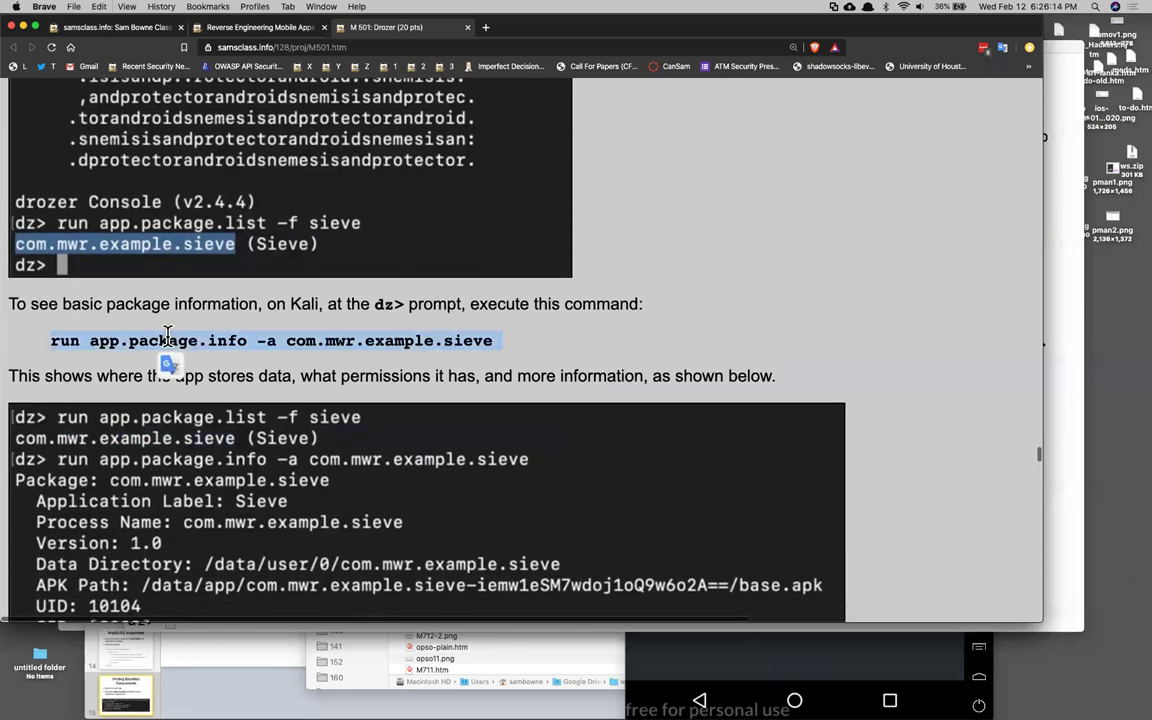
Run 'run app.package.info -a com.mwr.example.sieve' at the dz> prompt.
{"action": "key", "text": "super+Tab"}
{"action": "key", "text": "super+v"}
{"action": "key", "text": "Return"}
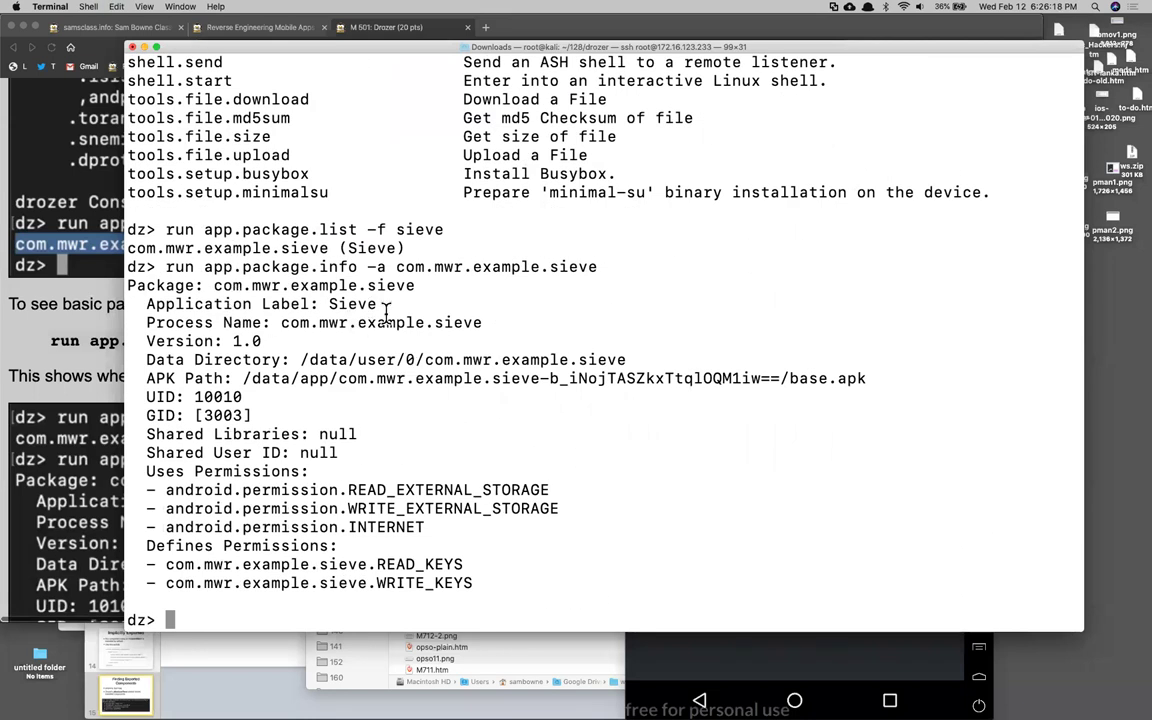
Highlight Sieve's Data Directory and APK Path, then scroll the lab page to its reference output.
{"action": "left_click_drag", "start_coordinate": [309, 360], "coordinate": [465, 359]}
{"action": "left_click_drag", "start_coordinate": [252, 378], "coordinate": [487, 378]}
{"action": "left_click", "coordinate": [487, 378]}
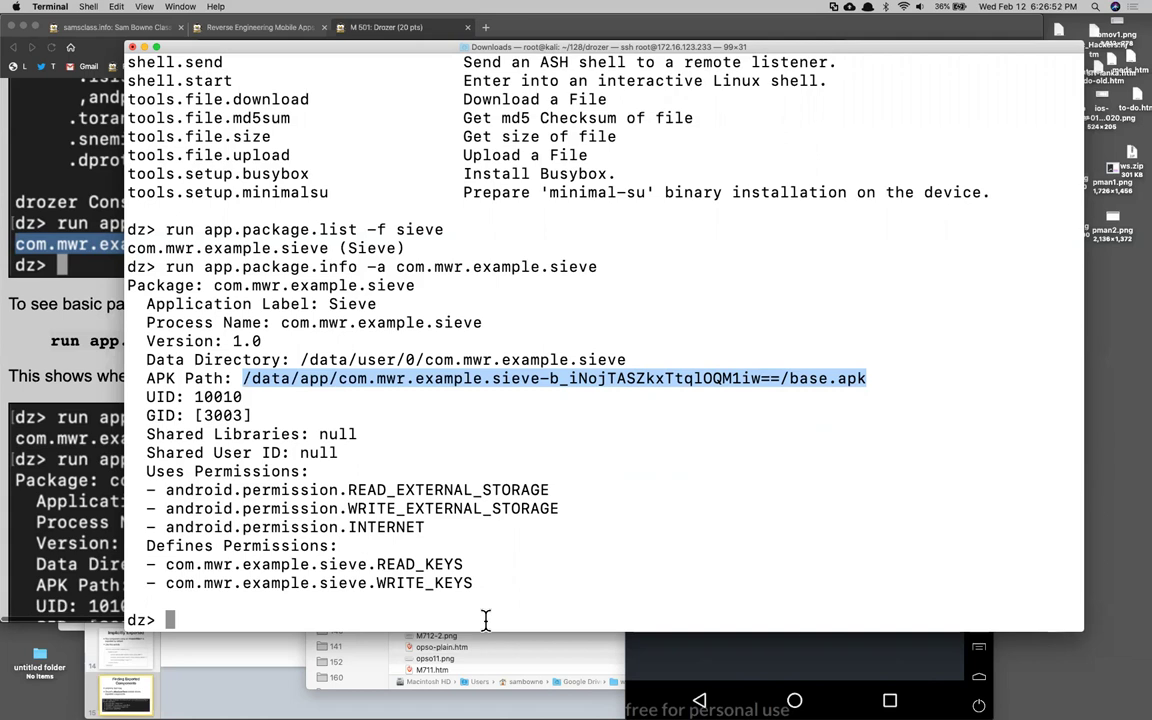
{"action": "left_click", "coordinate": [100, 432]}
{"action": "scroll", "coordinate": [55, 455], "scroll_direction": "down", "scroll_amount": 10}
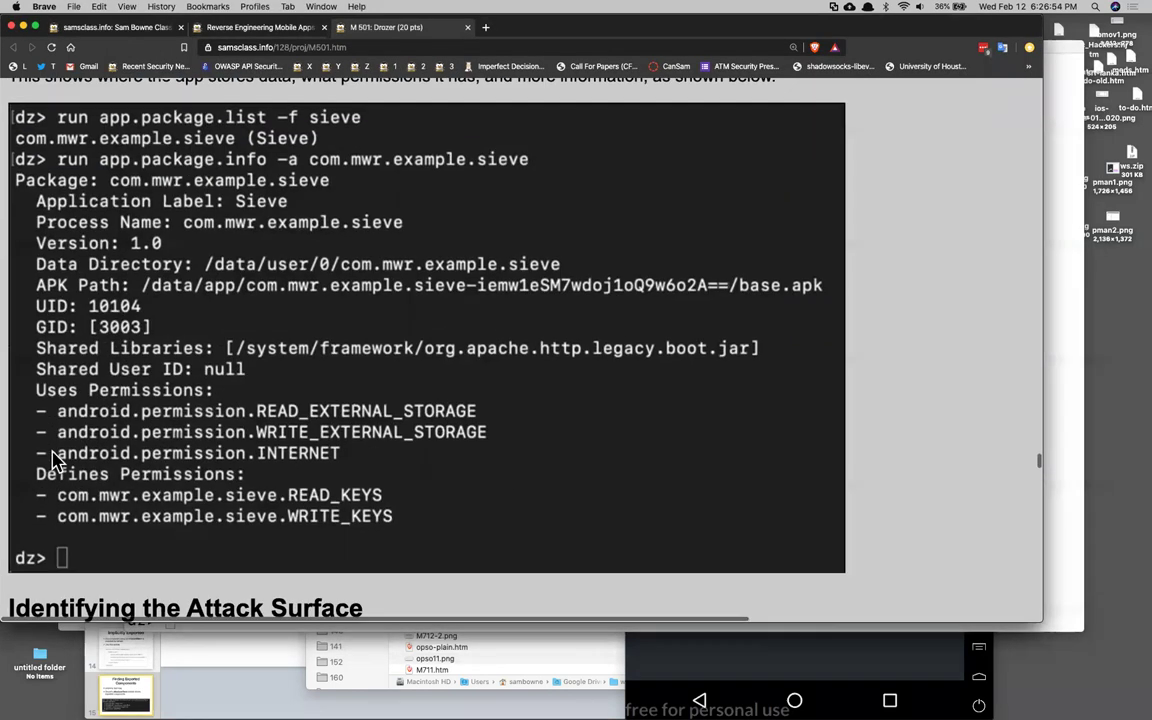
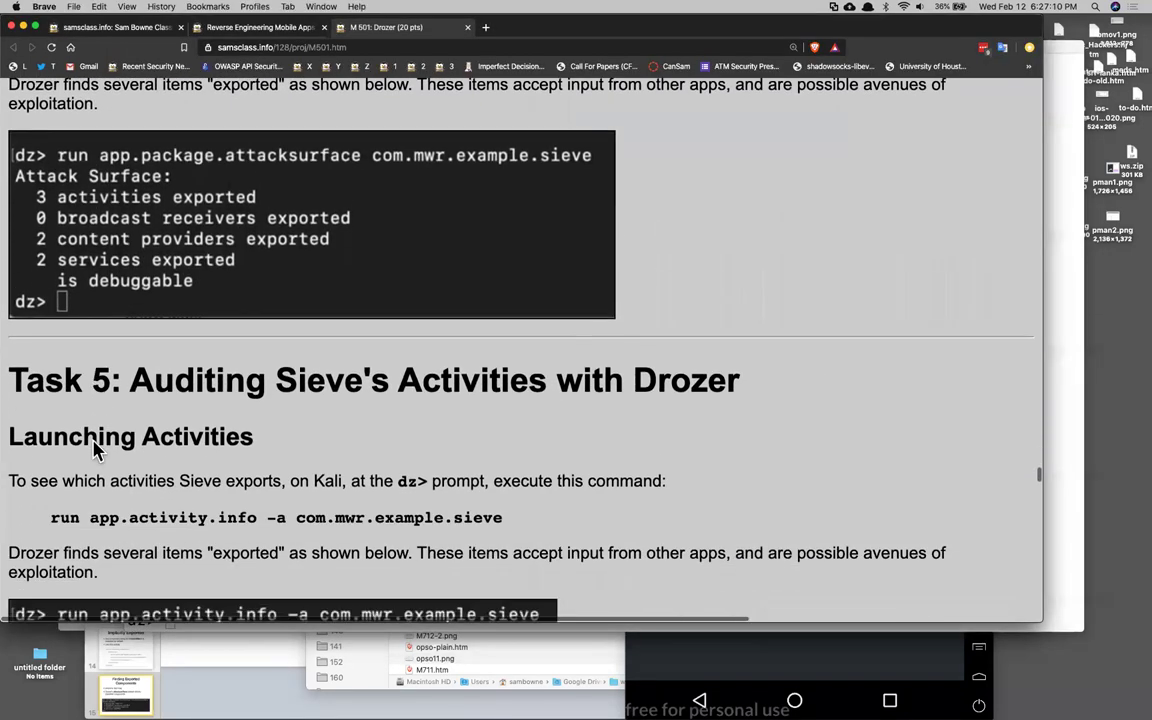
Scroll to the app.activity.info output showing Sieve's three exported activities under Task 5.
{"action": "scroll", "coordinate": [93, 450], "scroll_direction": "down", "scroll_amount": 1}
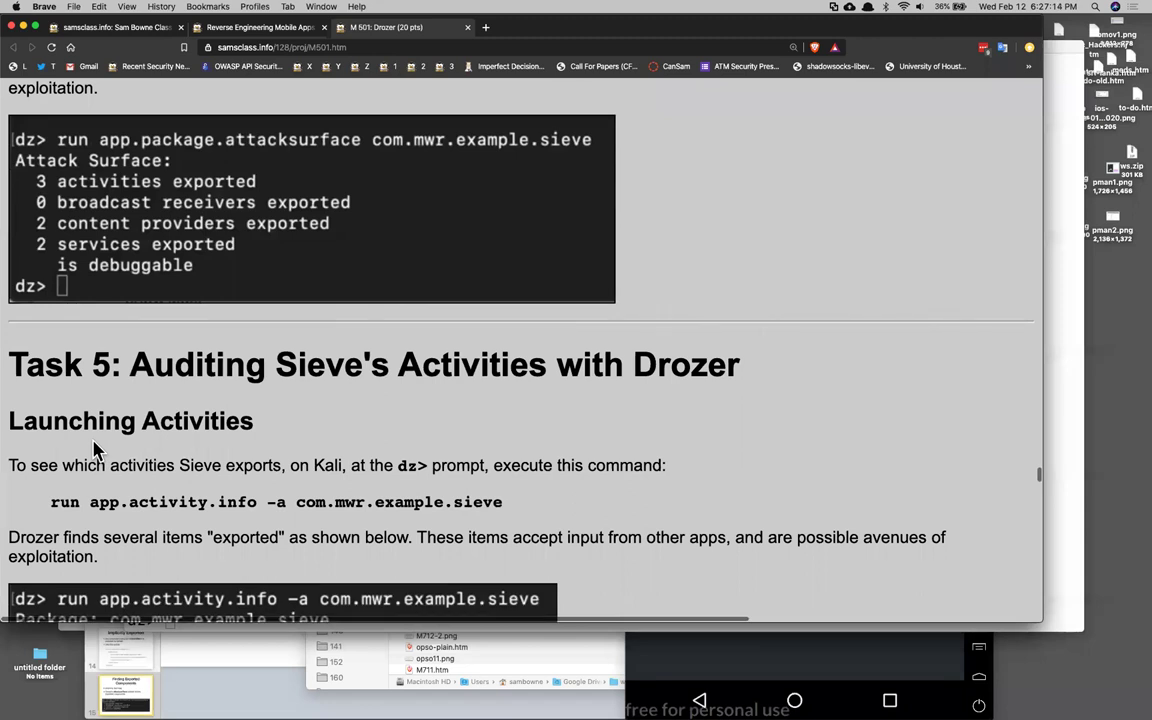
{"action": "scroll", "coordinate": [126, 472], "scroll_direction": "down", "scroll_amount": 3}
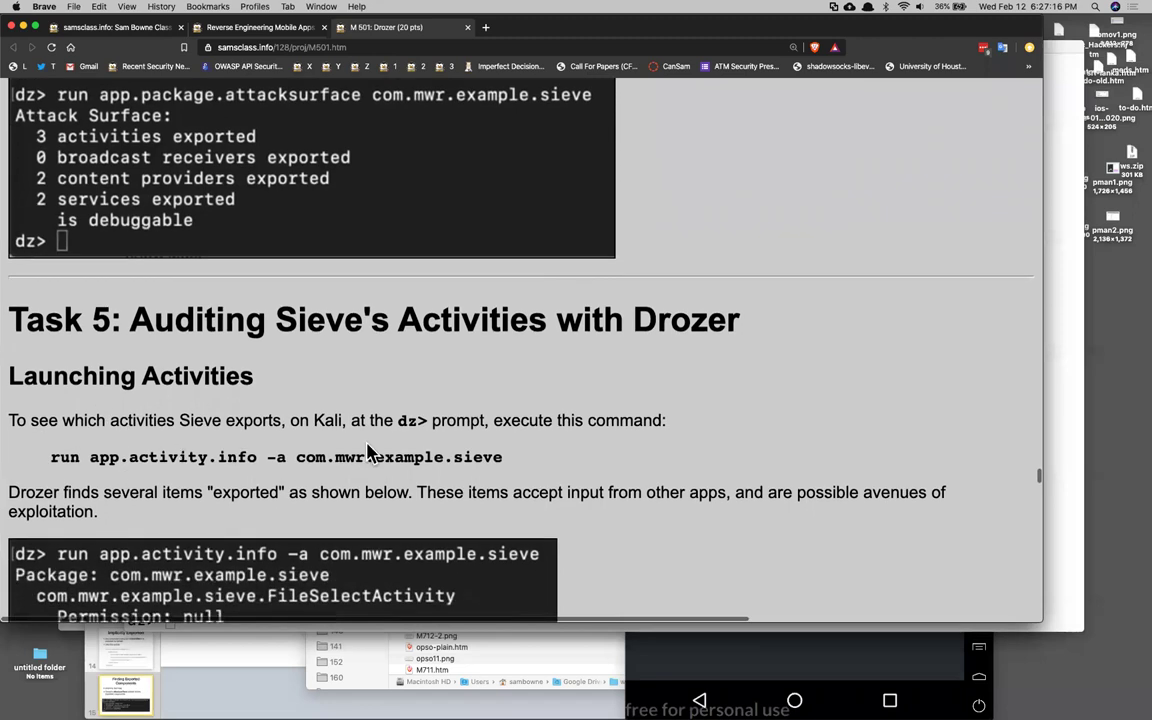
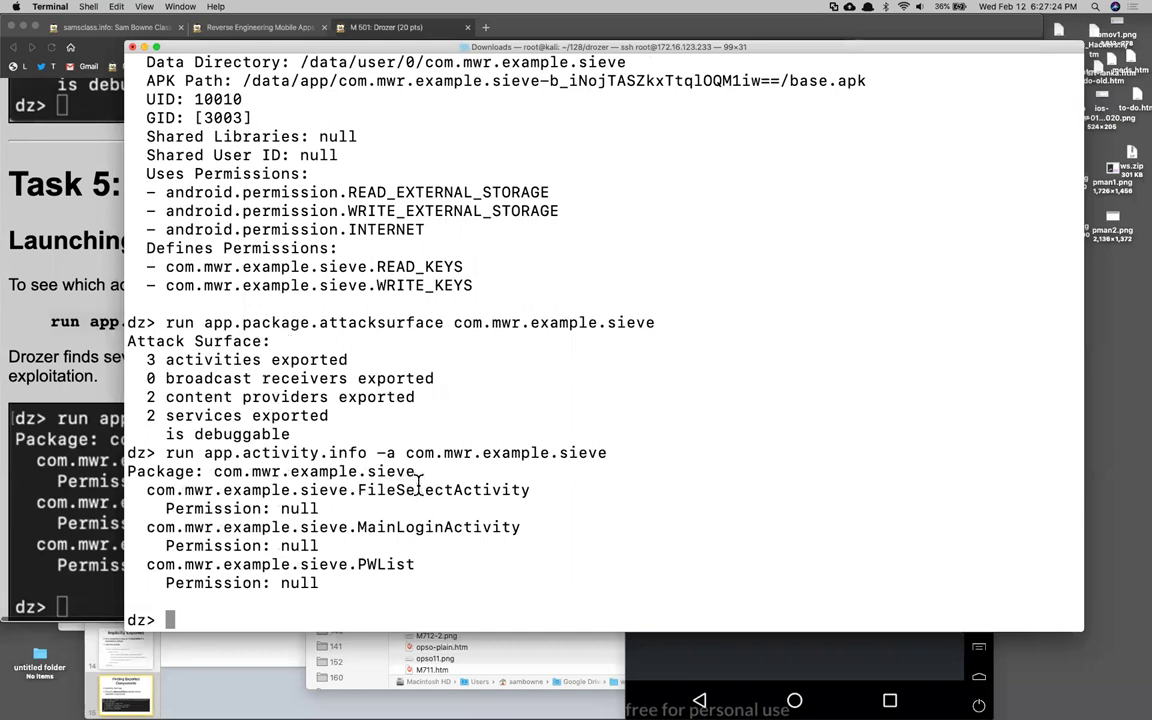
Highlight the PWList activity name, including its leading dot, among sieve's exported activities.
{"action": "left_click_drag", "start_coordinate": [420, 564], "coordinate": [351, 564]}
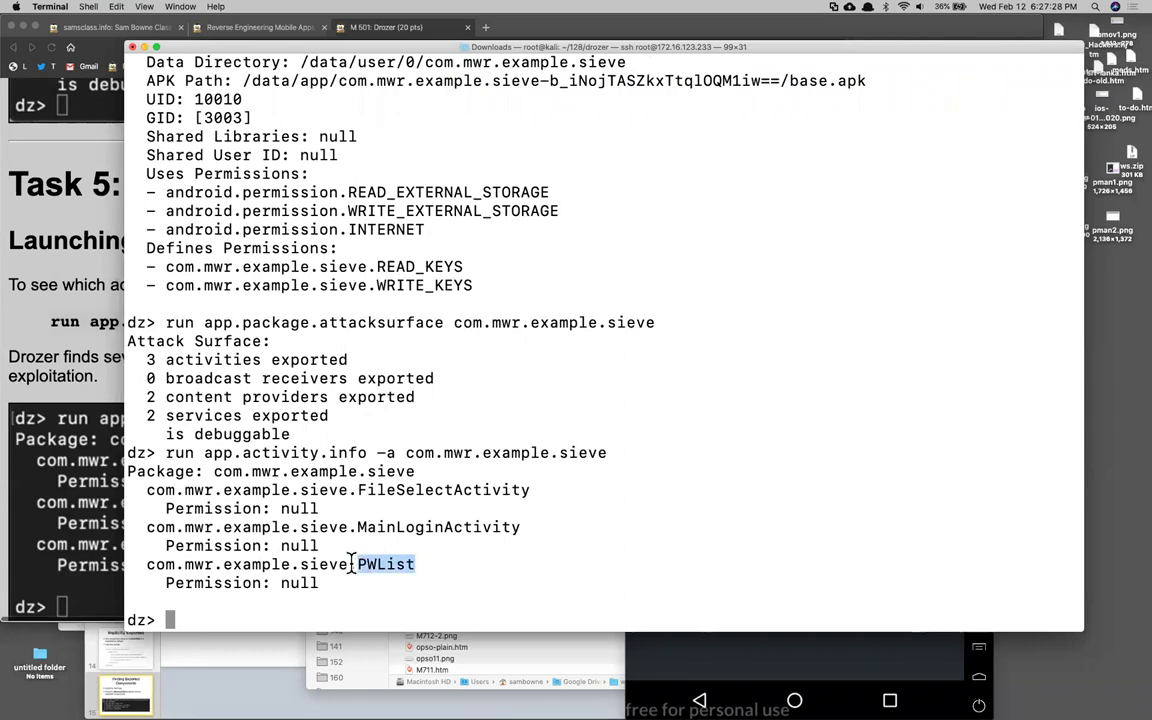
{"action": "left_click", "coordinate": [351, 564]}
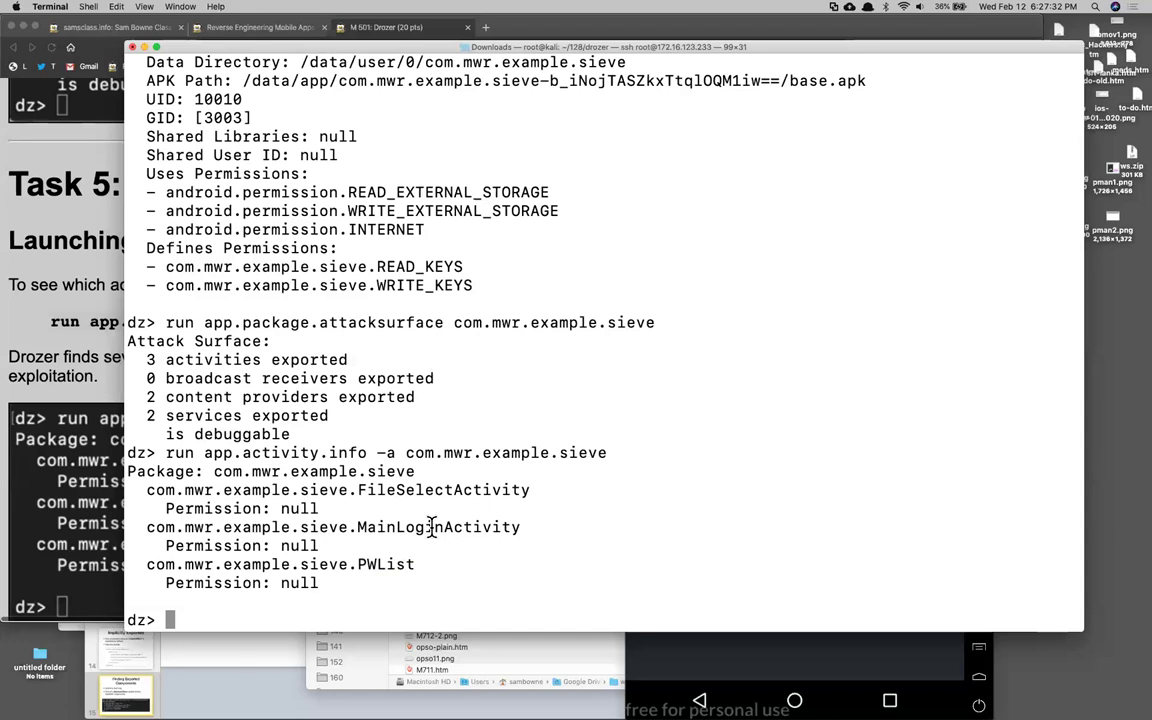
{"action": "left_click_drag", "start_coordinate": [420, 564], "coordinate": [216, 577]}
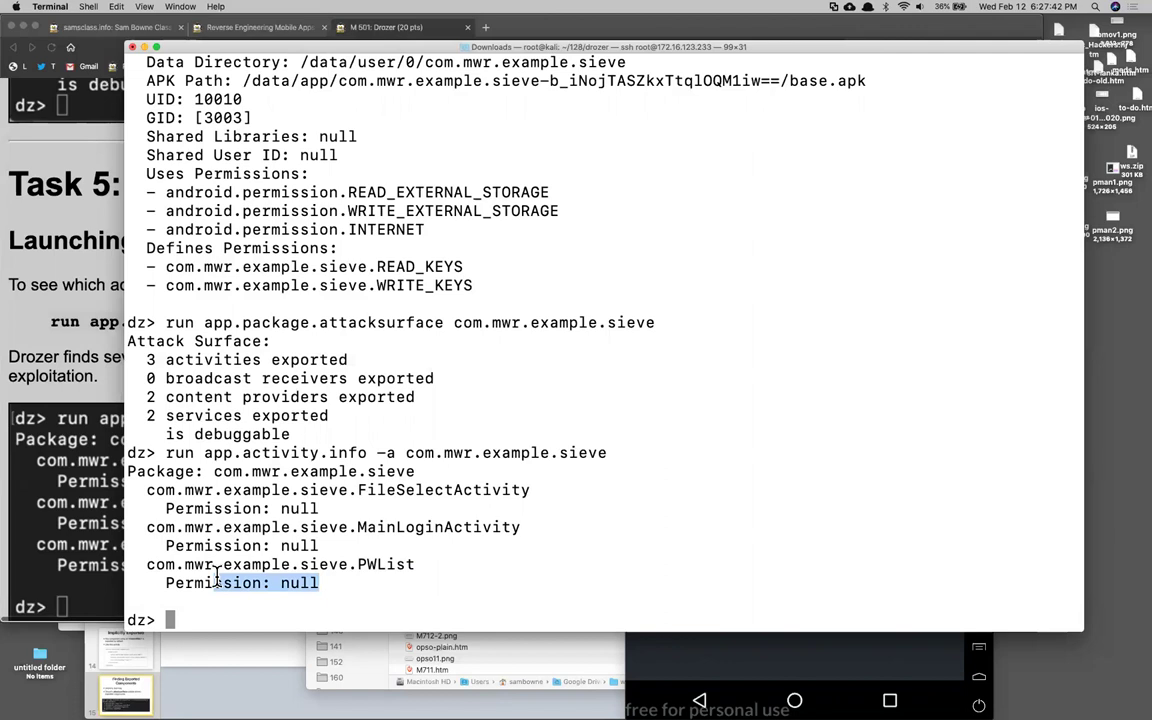
{"action": "left_click_drag", "start_coordinate": [414, 566], "coordinate": [352, 564]}
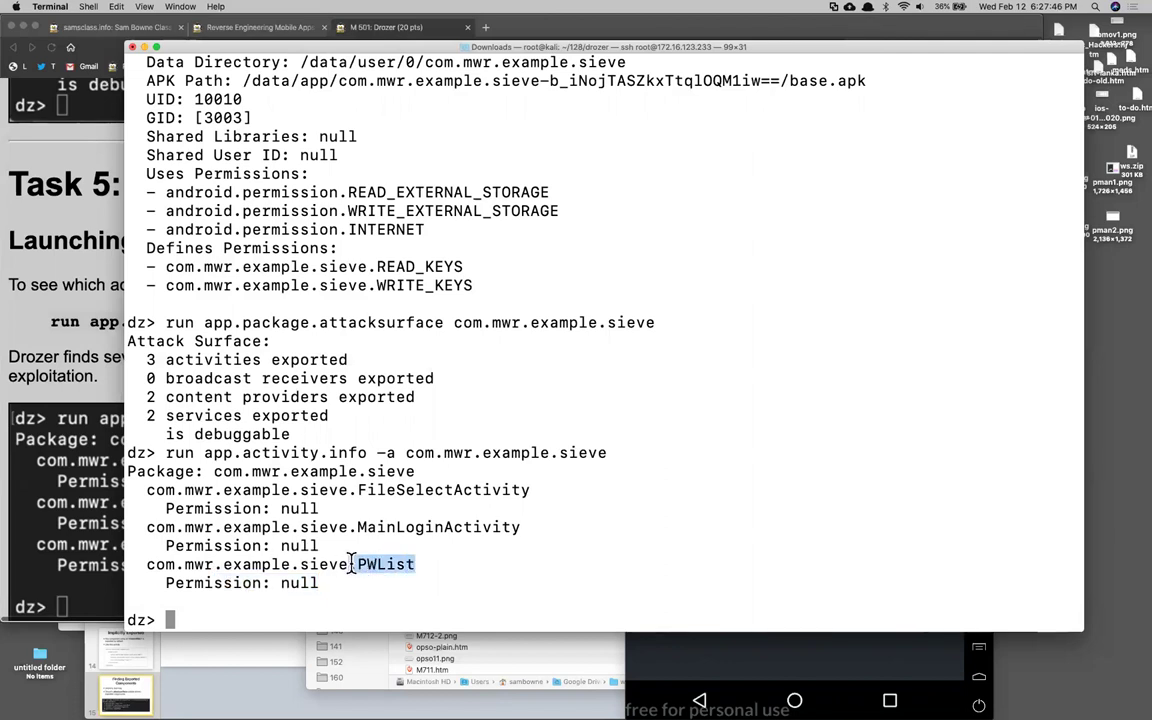
{"action": "left_click_drag", "start_coordinate": [352, 564], "coordinate": [349, 564]}
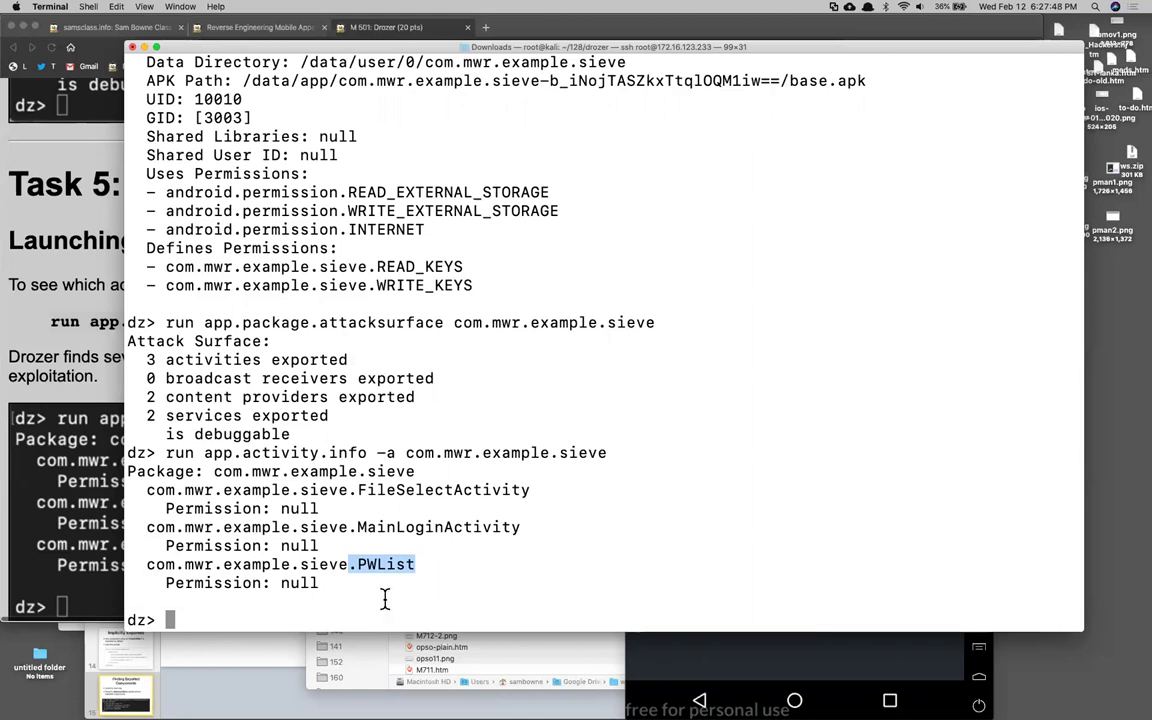
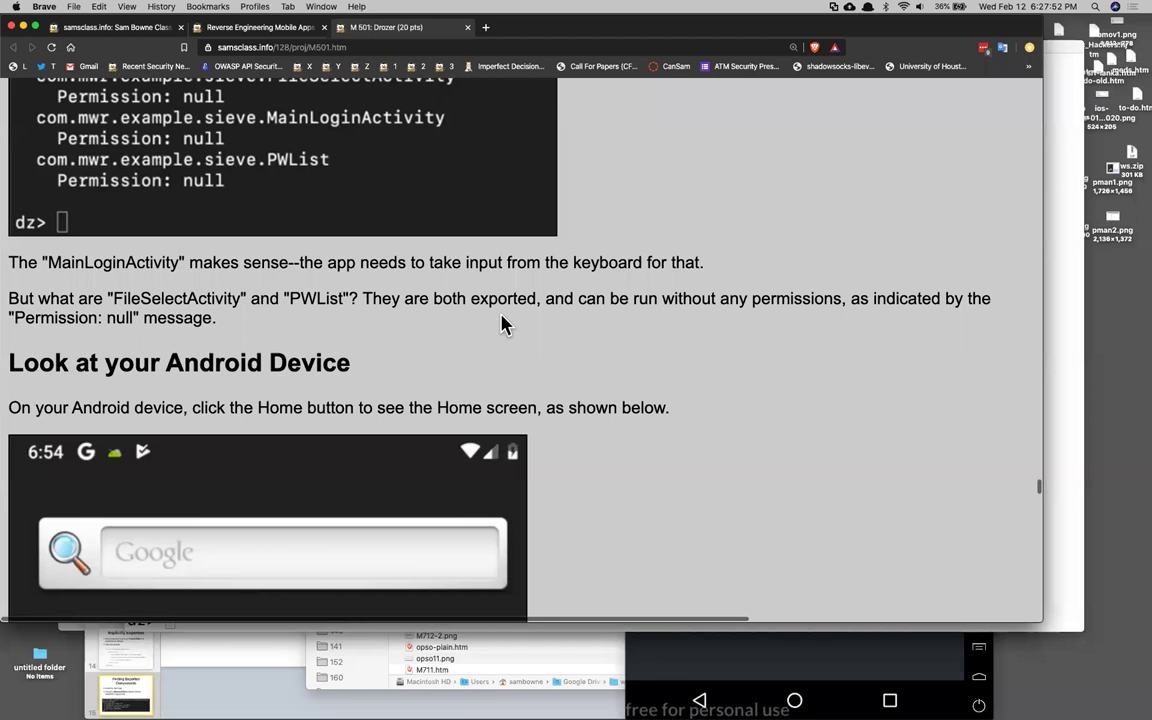
Scroll the M501 page past the home-screen screenshot to the 'Launching PWList' heading and its run command.
{"action": "scroll", "coordinate": [350, 303], "scroll_direction": "down", "scroll_amount": 5}
{"action": "scroll", "coordinate": [350, 310], "scroll_direction": "down", "scroll_amount": 10}
{"action": "scroll", "coordinate": [347, 303], "scroll_direction": "up", "scroll_amount": 1}
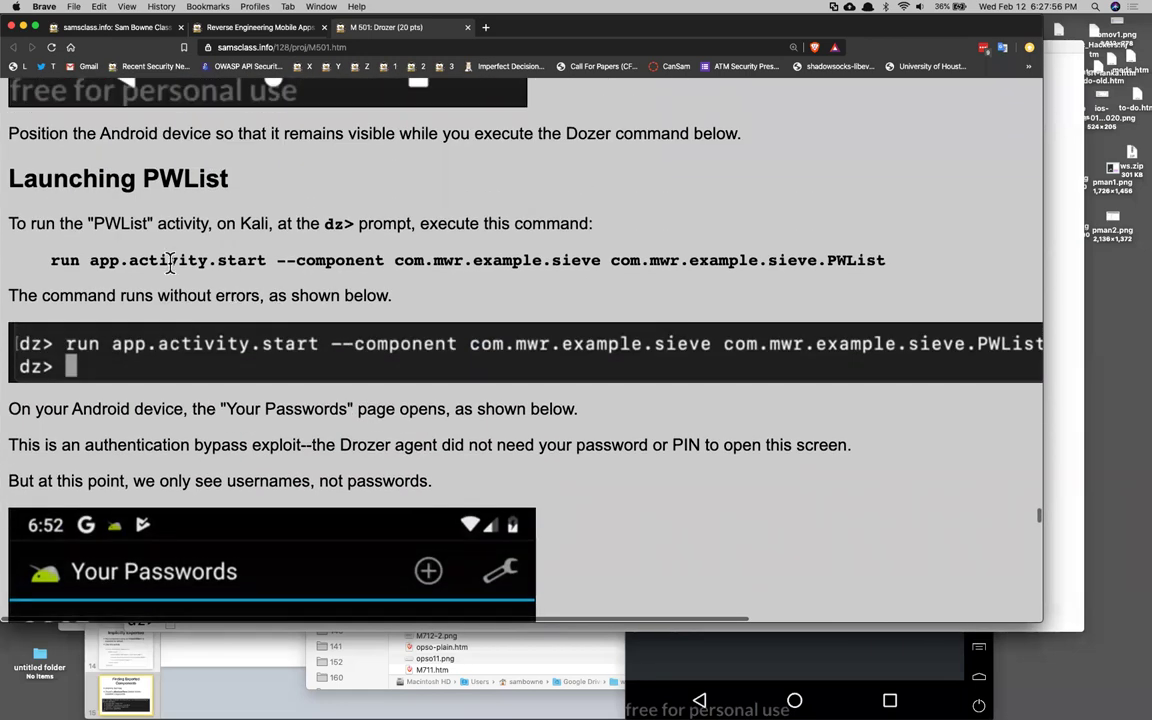
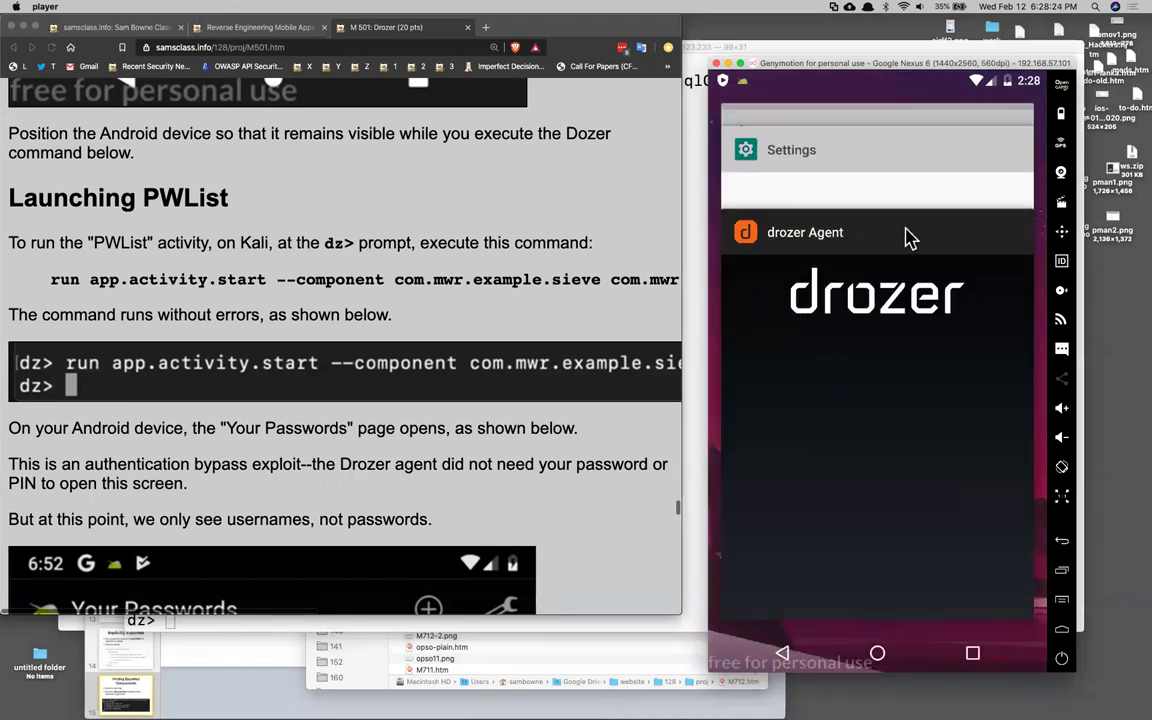
Dismiss the Settings, Play Store and Health Info cards, leaving only drozer Agent.
{"action": "left_click", "coordinate": [1010, 150]}
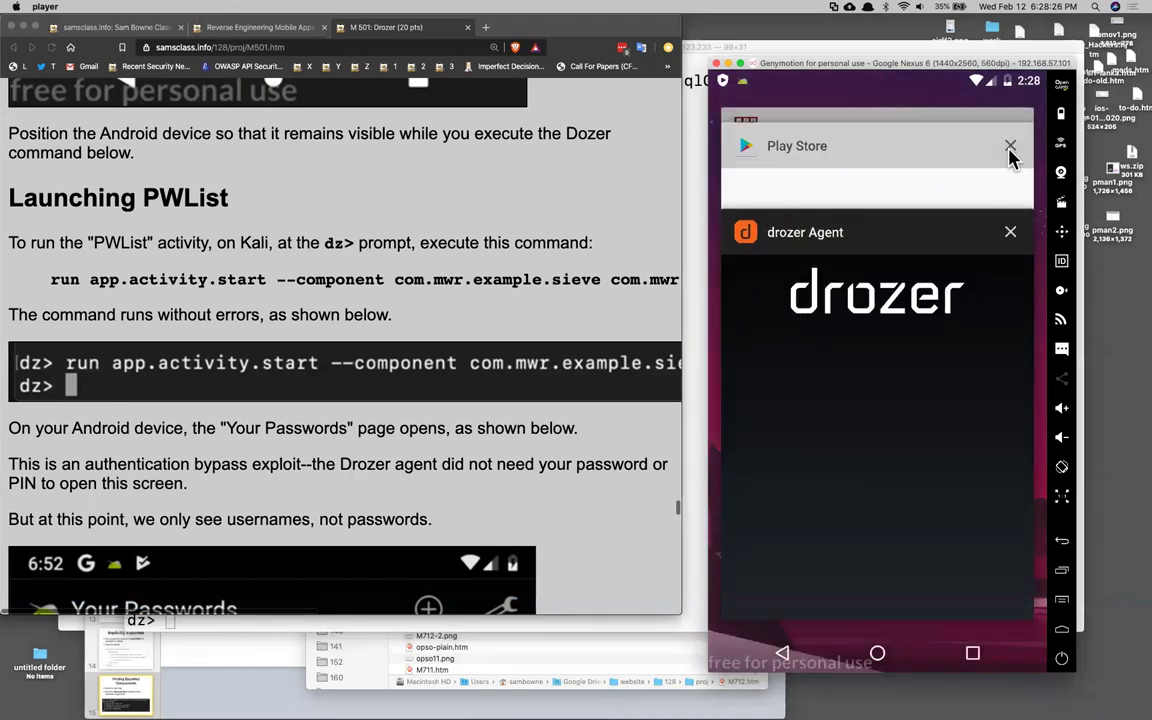
{"action": "left_click", "coordinate": [1010, 150]}
{"action": "left_click", "coordinate": [1009, 152]}
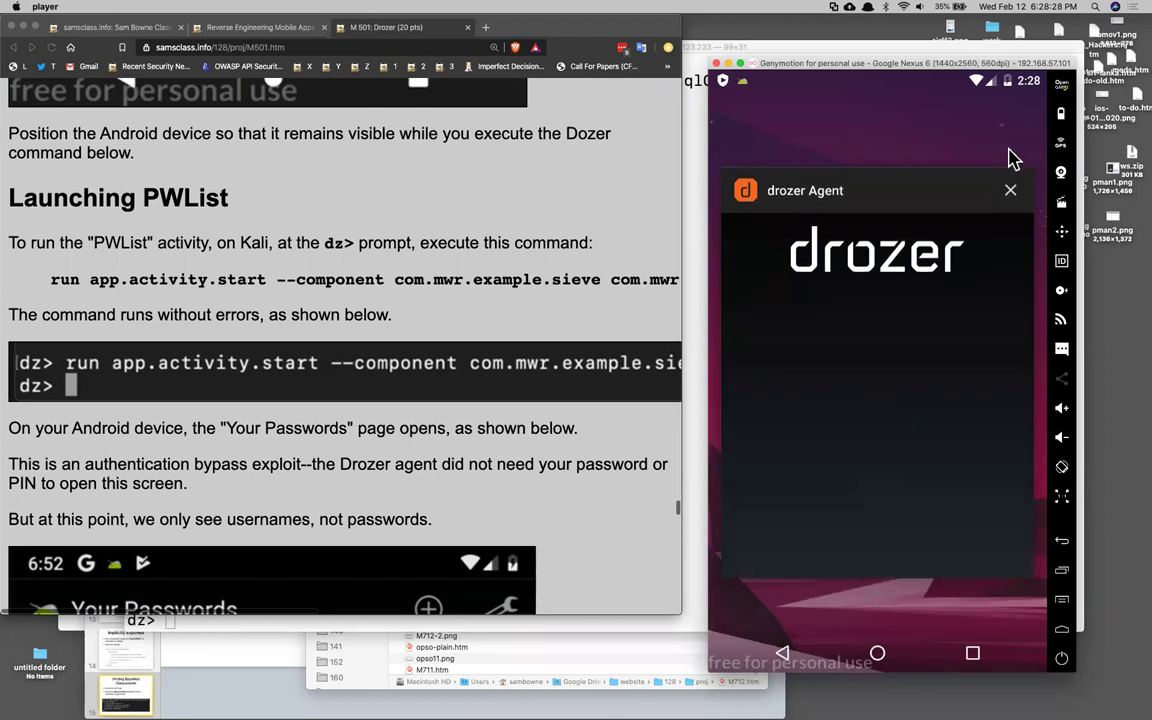
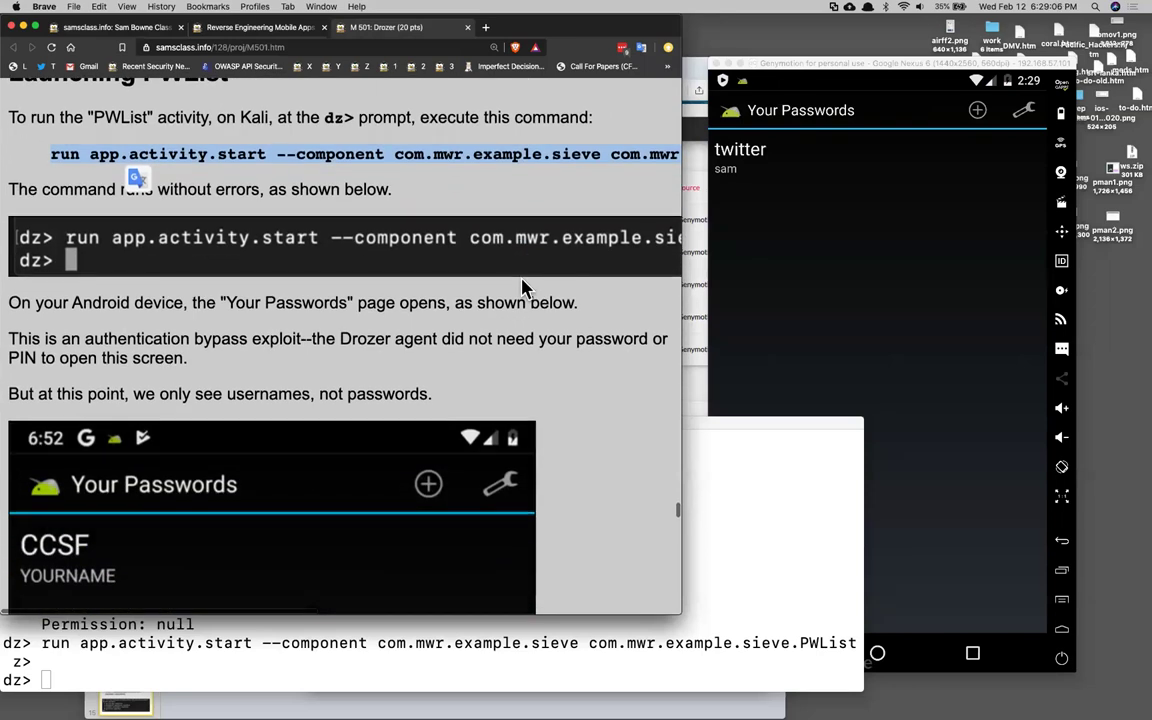
Scroll the Drozer tutorial past the PWList section to 'Reading from Content Providers' and its app.provider.info command.
{"action": "scroll", "coordinate": [522, 288], "scroll_direction": "down", "scroll_amount": 10}
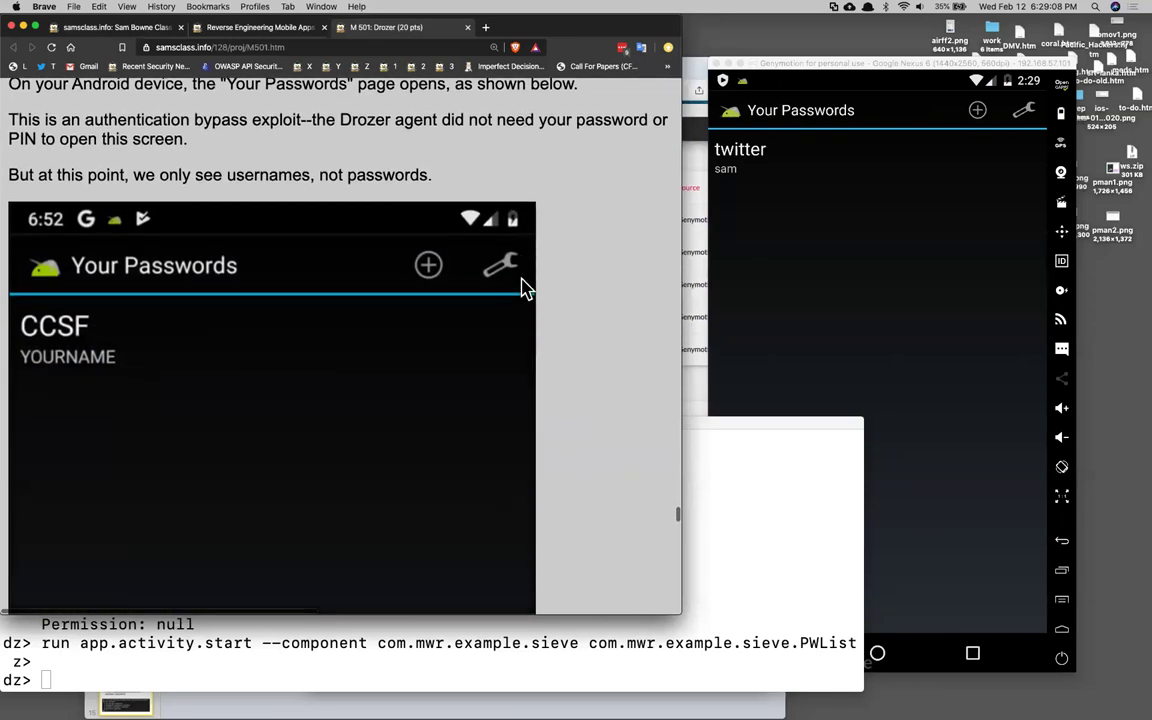
{"action": "scroll", "coordinate": [527, 288], "scroll_direction": "down", "scroll_amount": 5}
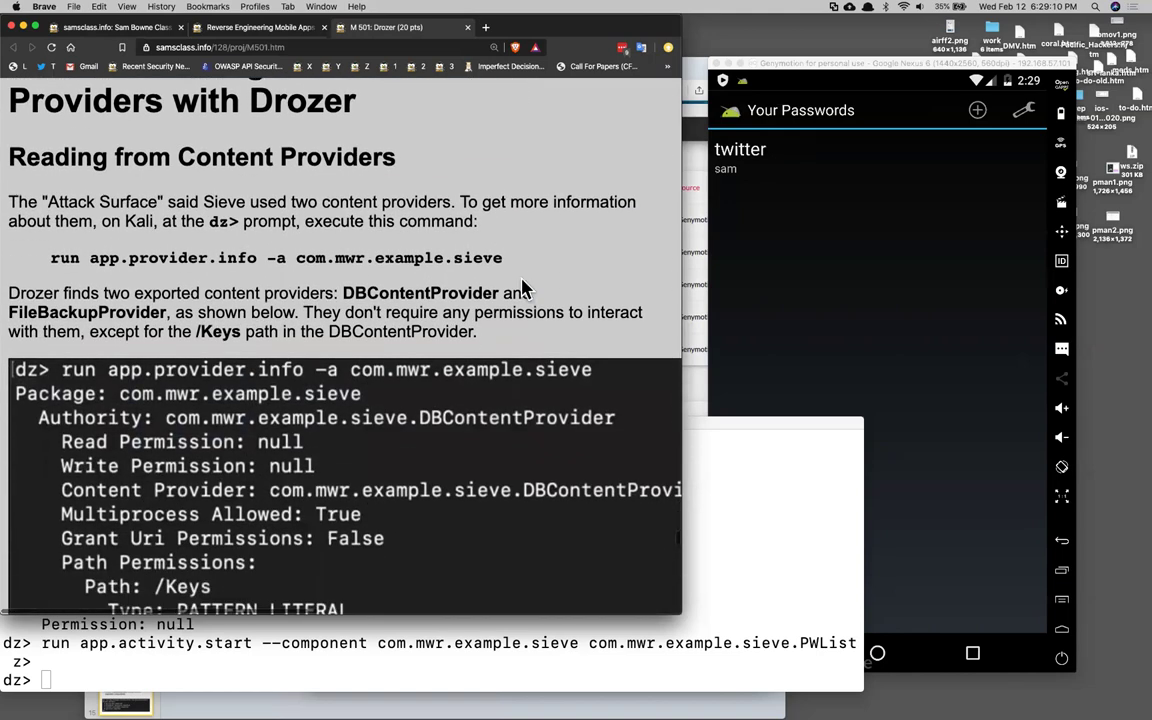
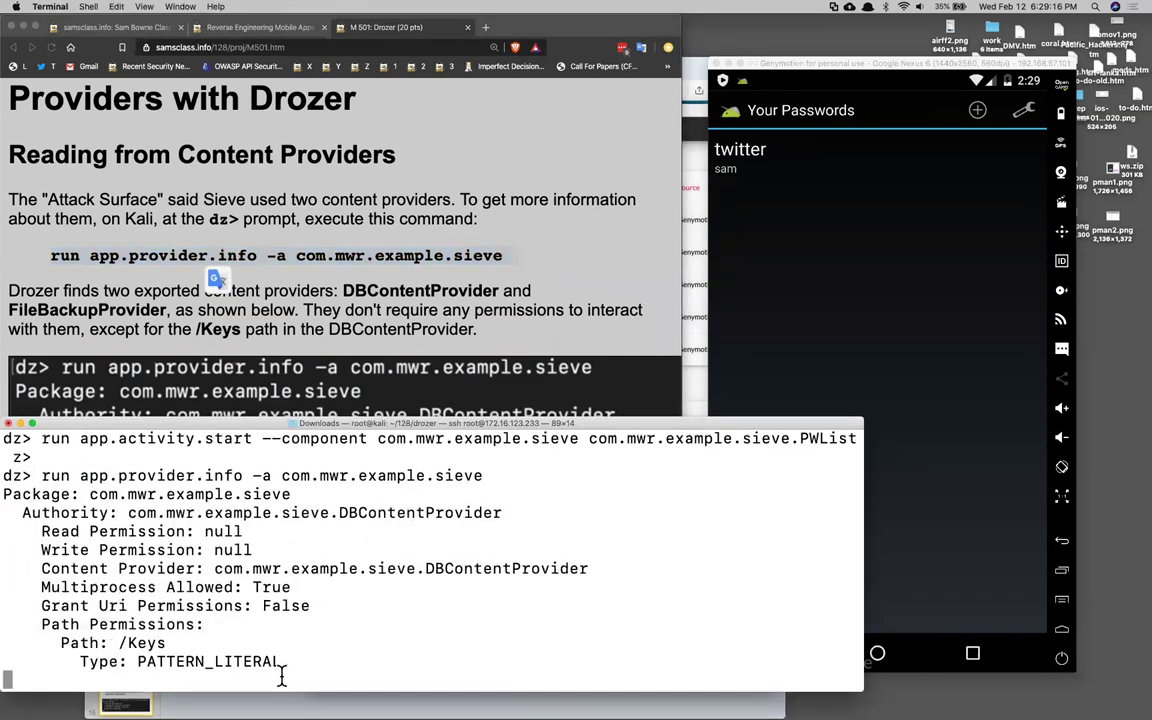
Type the drozer command 'help shell' at the dz> prompt.
{"action": "type", "text": "help"}
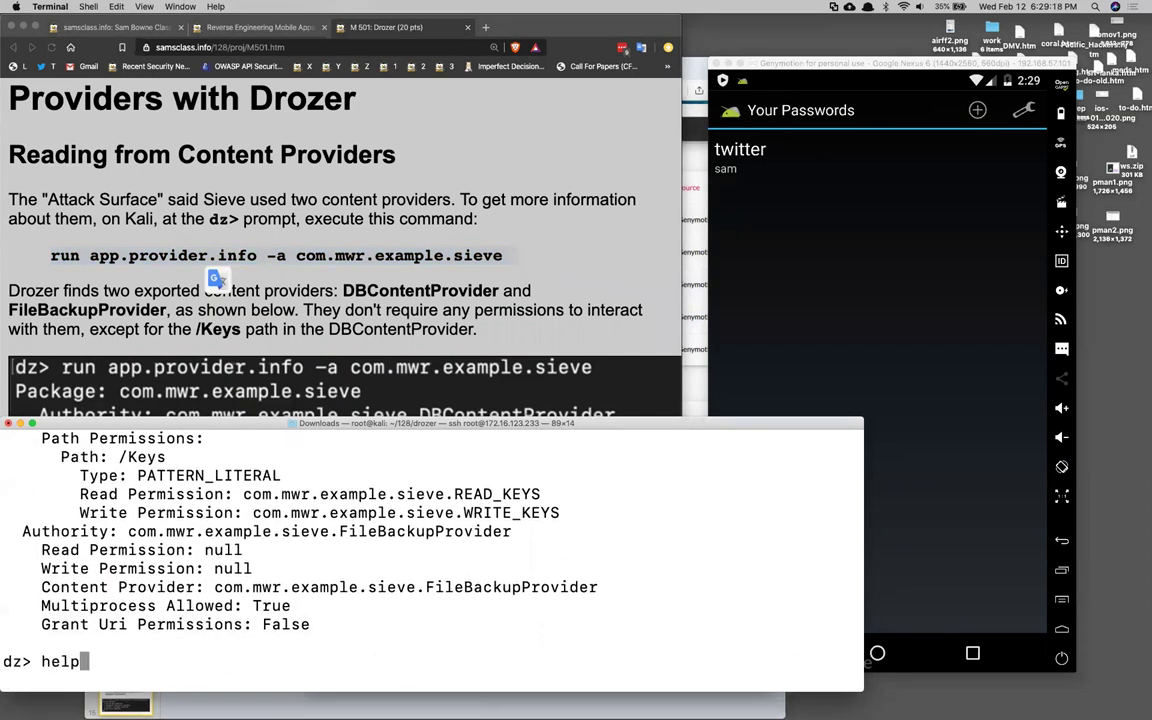
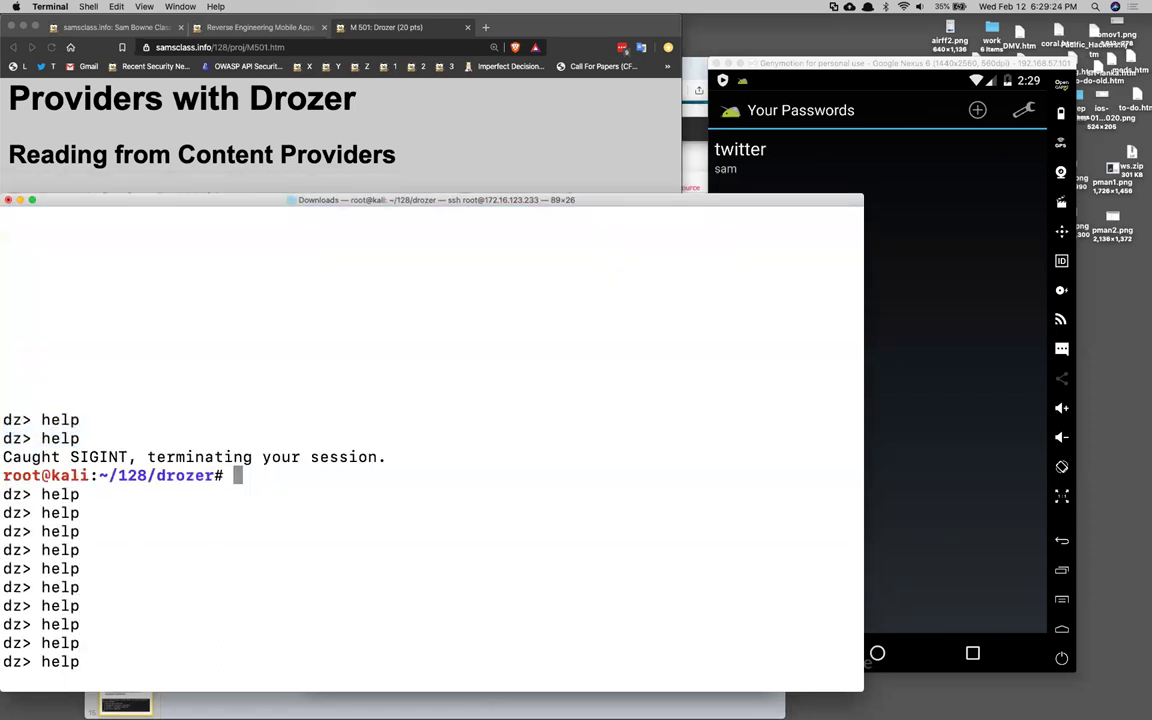
Run 'run app.provider.info -a com.mwr.example.sieve', then rerun 'drozer console connect' to reach the emulator.
{"action": "type", "text": "run app.provider.info -a com.mwr.example.sieve"}
{"action": "key", "text": "Return"}
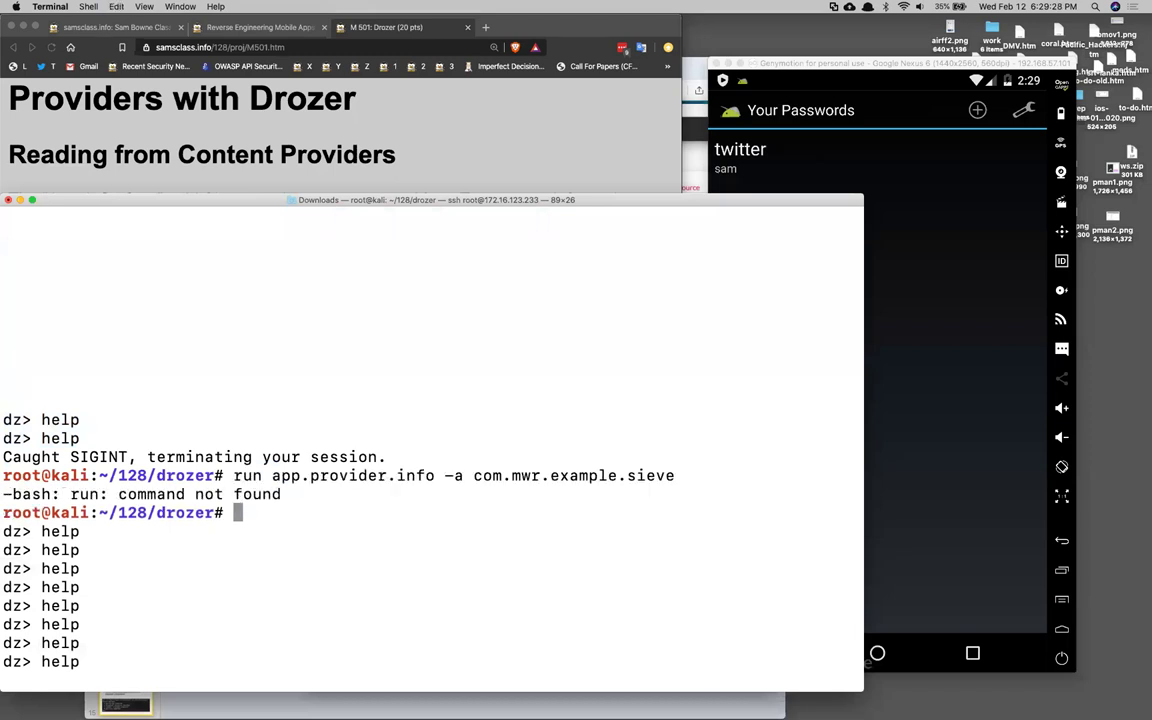
{"action": "key", "text": "Up"}
{"action": "key", "text": "Up"}
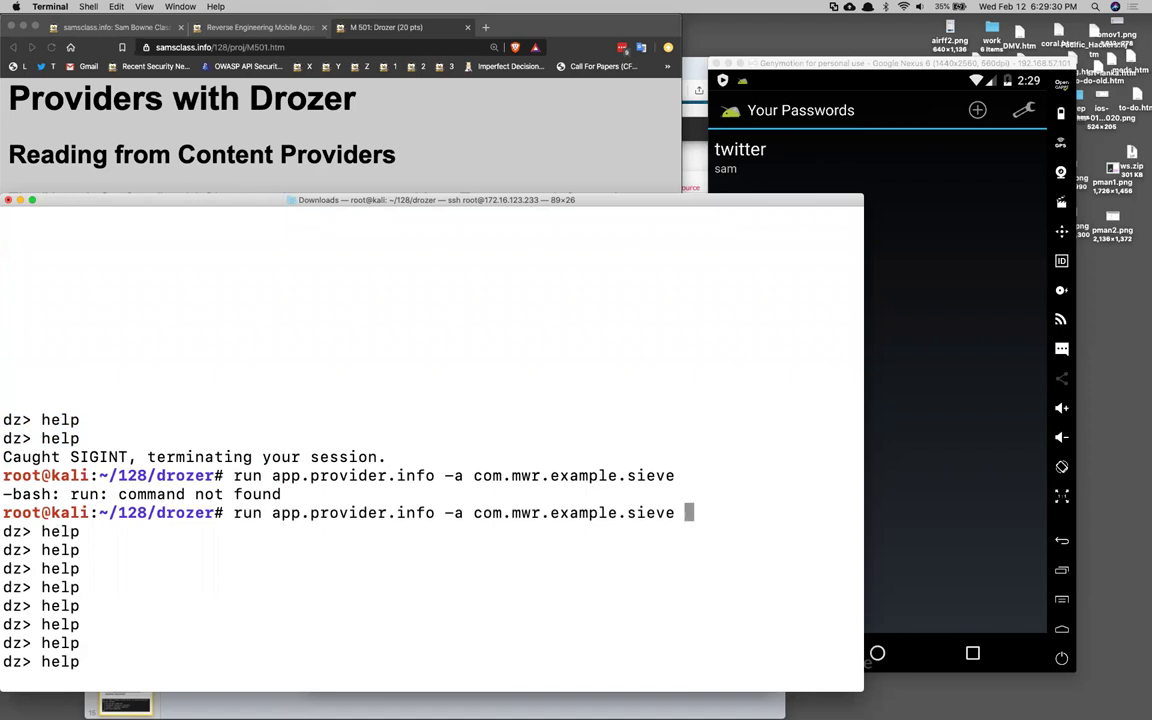
{"action": "key", "text": "Return"}
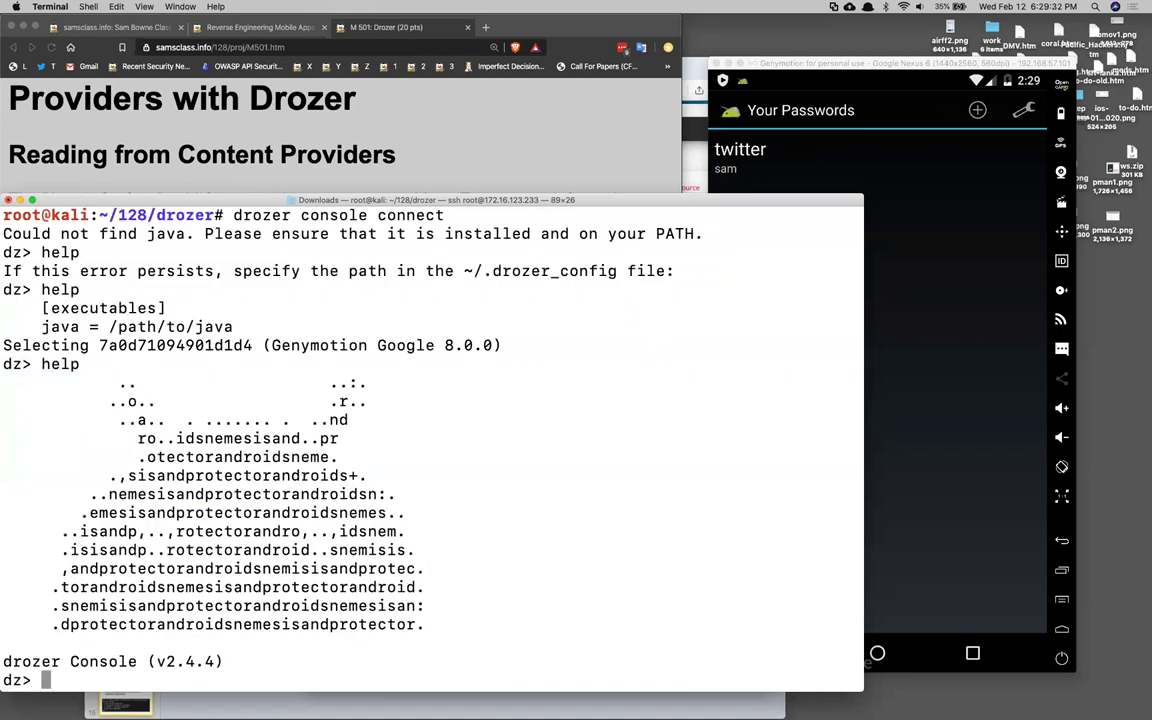
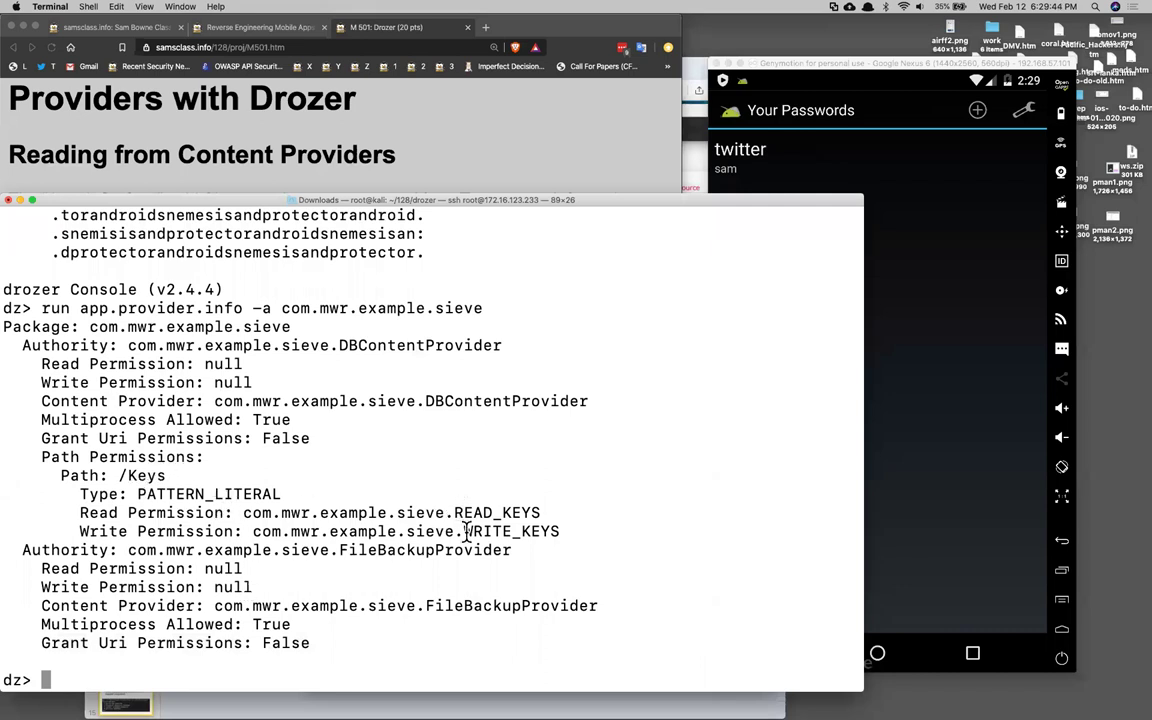
Compare the lab page's expected drozer output against the provider info in Terminal.
{"action": "key", "text": "super+Tab"}
{"action": "scroll", "coordinate": [340, 480], "scroll_direction": "down", "scroll_amount": 5}
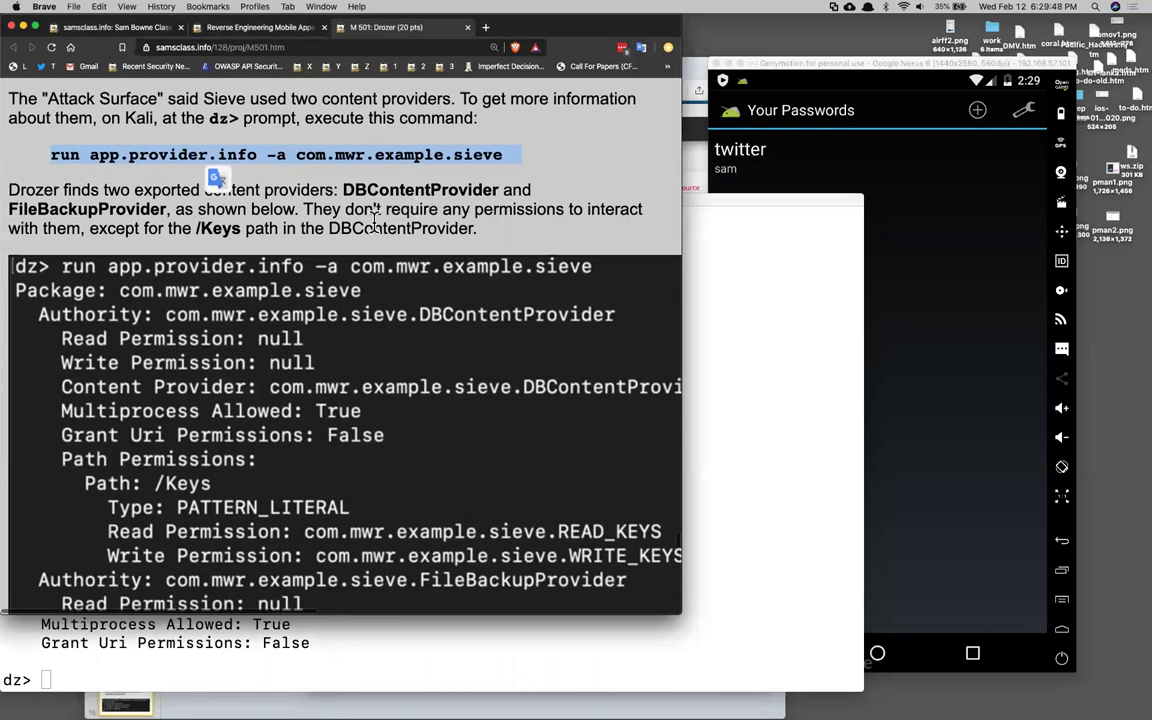
{"action": "left_click", "coordinate": [422, 215]}
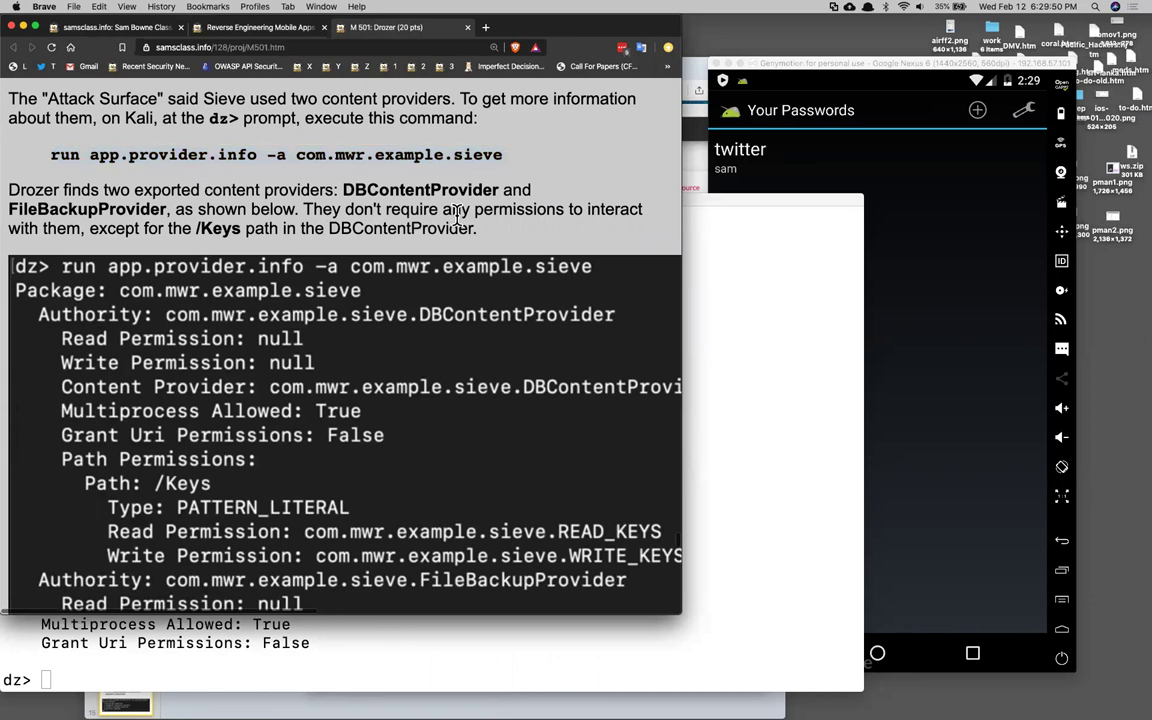
{"action": "key", "text": "super+Tab"}
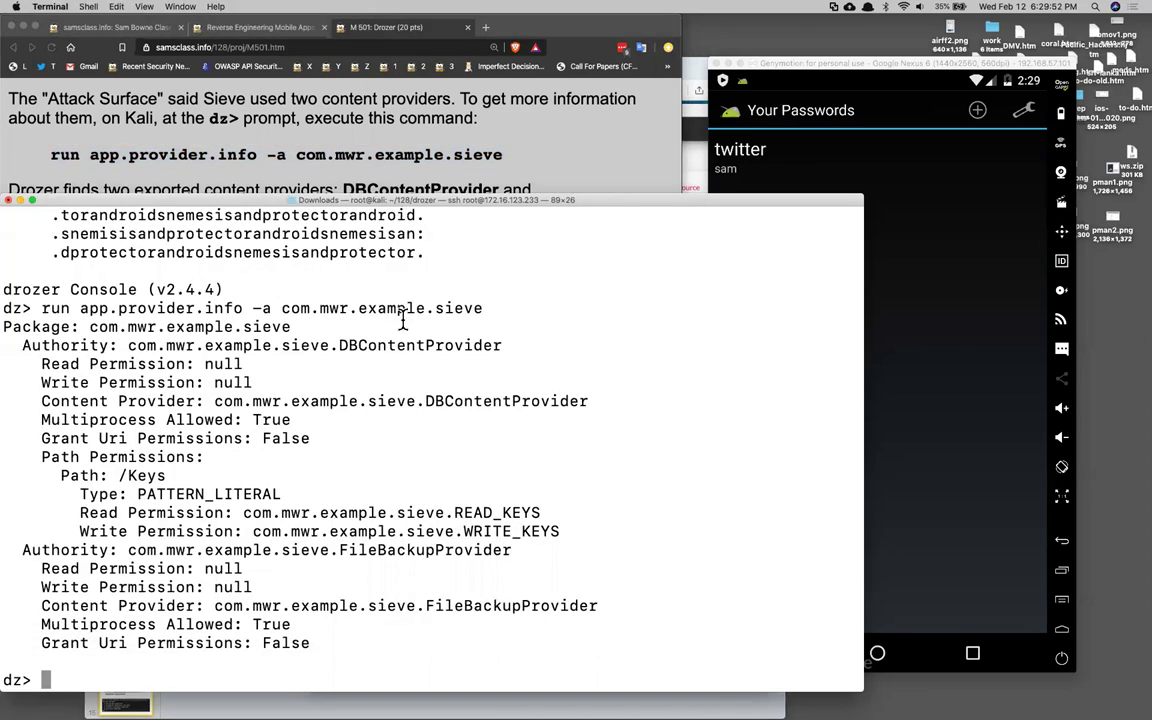
{"action": "key", "text": "super+Tab"}
{"action": "scroll", "coordinate": [405, 205], "scroll_direction": "down", "scroll_amount": 10}
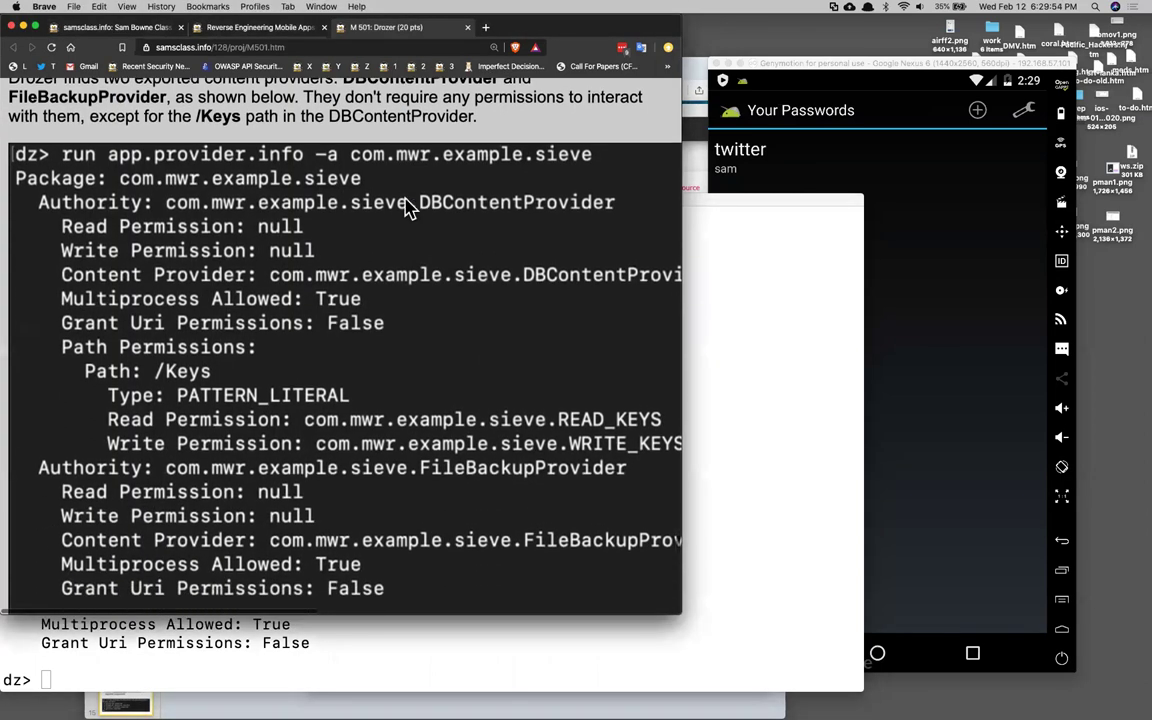
{"action": "scroll", "coordinate": [405, 205], "scroll_direction": "up", "scroll_amount": 10}
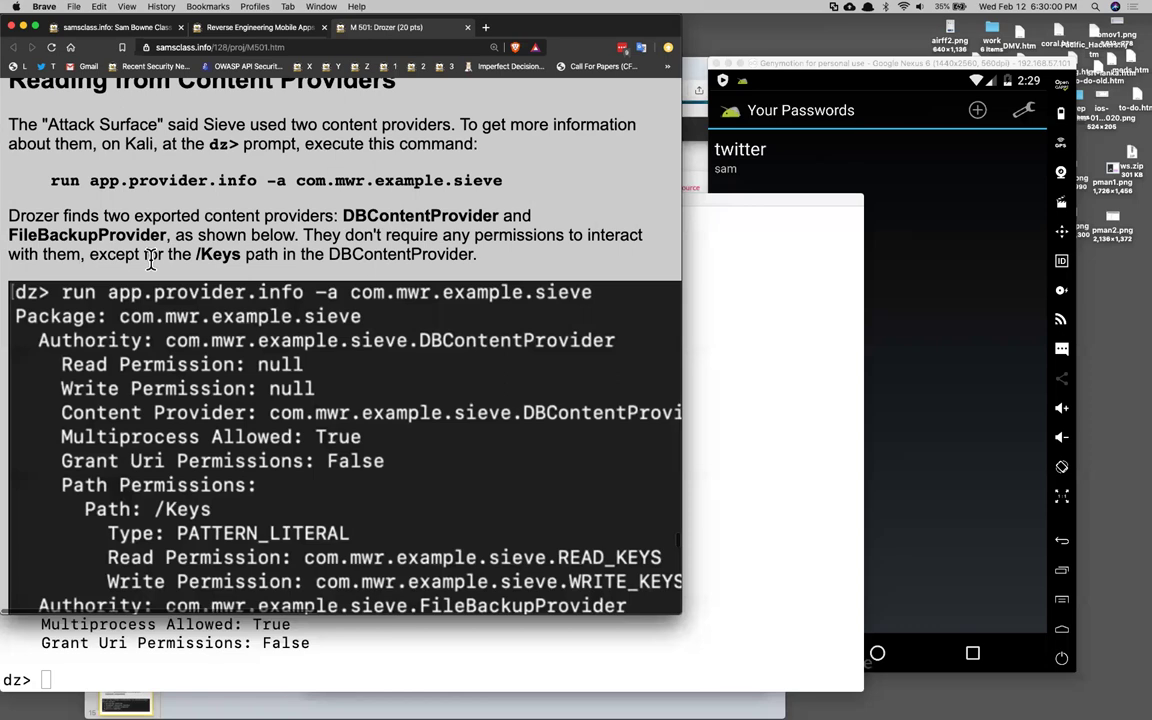
{"action": "key", "text": "super+Tab"}
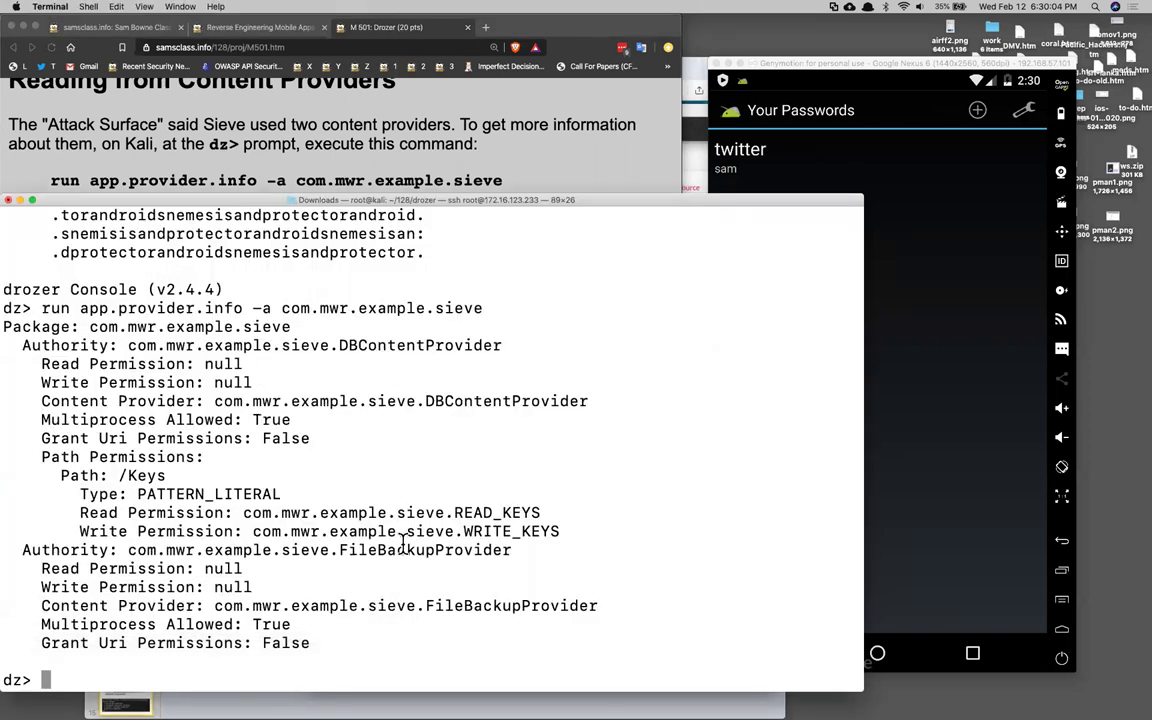
Highlight the Path: /Keys permission lines, then bring the lab page to its Finding URIs section.
{"action": "left_click_drag", "start_coordinate": [61, 475], "coordinate": [570, 530]}
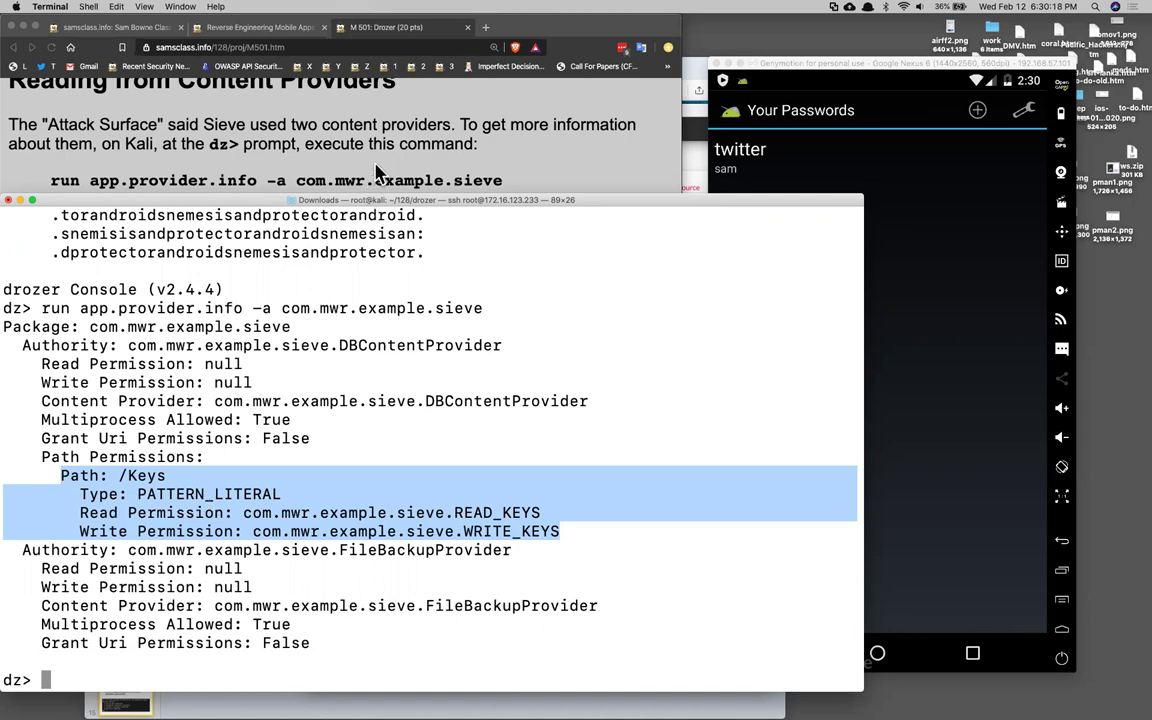
{"action": "left_click", "coordinate": [342, 158]}
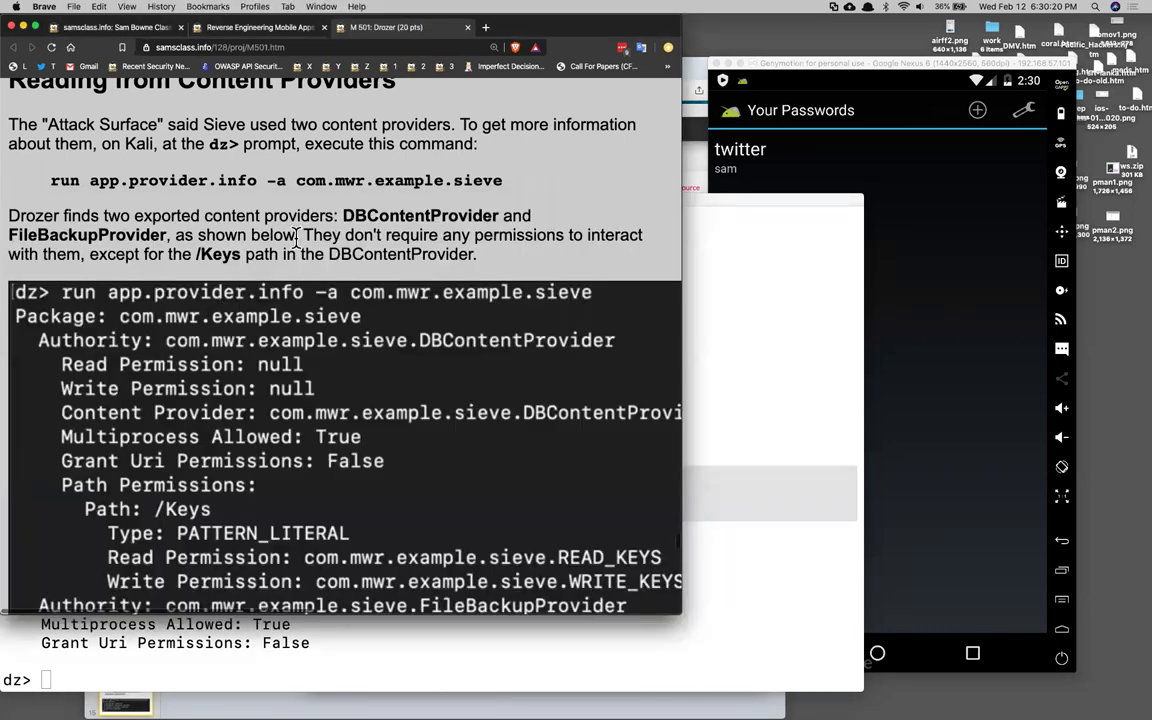
{"action": "scroll", "coordinate": [297, 240], "scroll_direction": "down", "scroll_amount": 10}
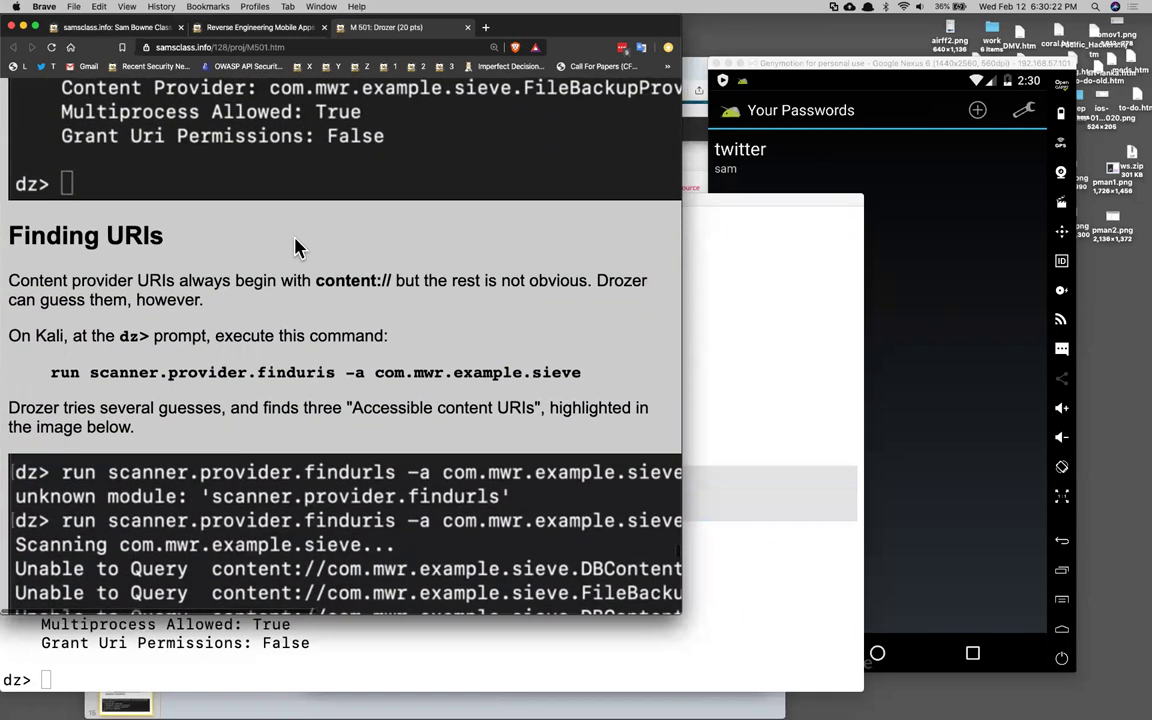
Copy the scanner.provider.finduris command for com.mwr.example.sieve and paste it at the dz> prompt.
{"action": "scroll", "coordinate": [355, 275], "scroll_direction": "up", "scroll_amount": 10}
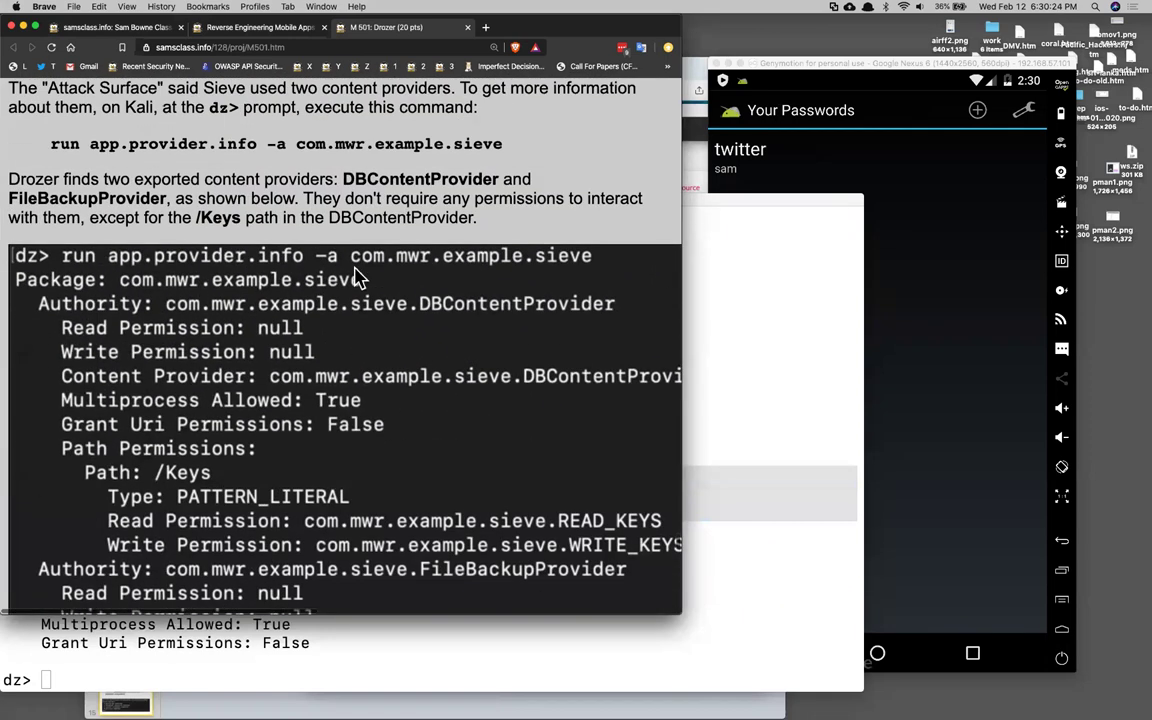
{"action": "scroll", "coordinate": [355, 275], "scroll_direction": "down", "scroll_amount": 5}
{"action": "scroll", "coordinate": [355, 275], "scroll_direction": "down", "scroll_amount": 6}
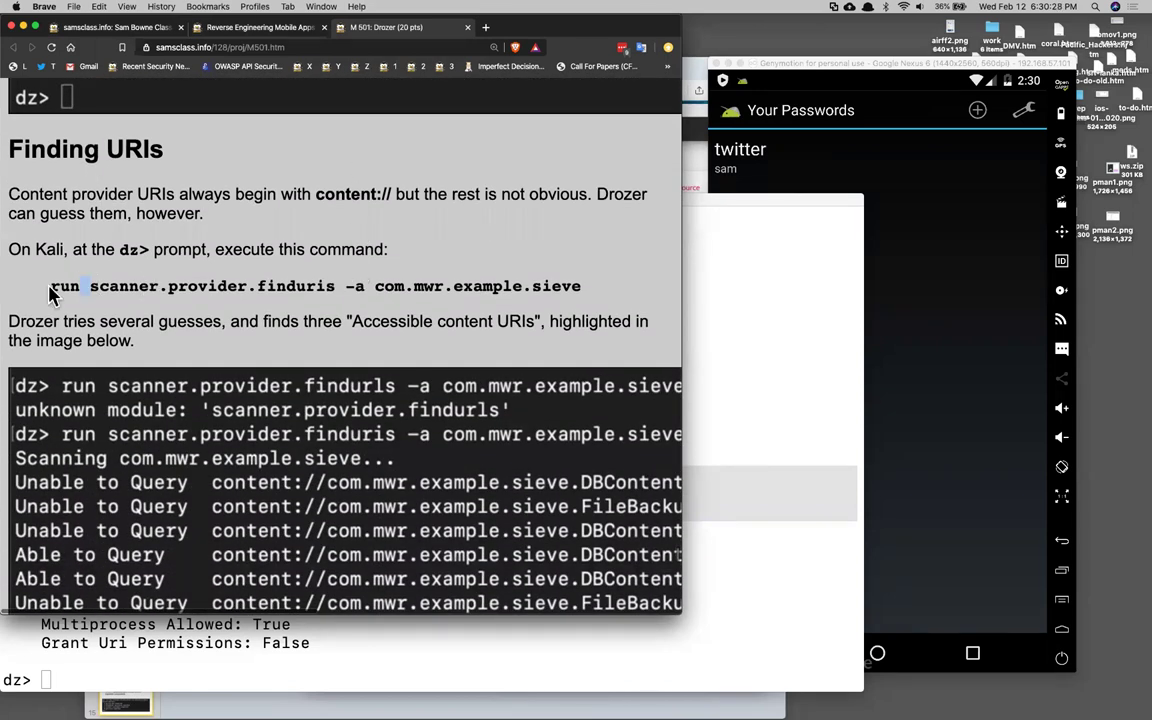
{"action": "left_click_drag", "start_coordinate": [51, 287], "coordinate": [582, 287]}
{"action": "key", "text": "super+c"}
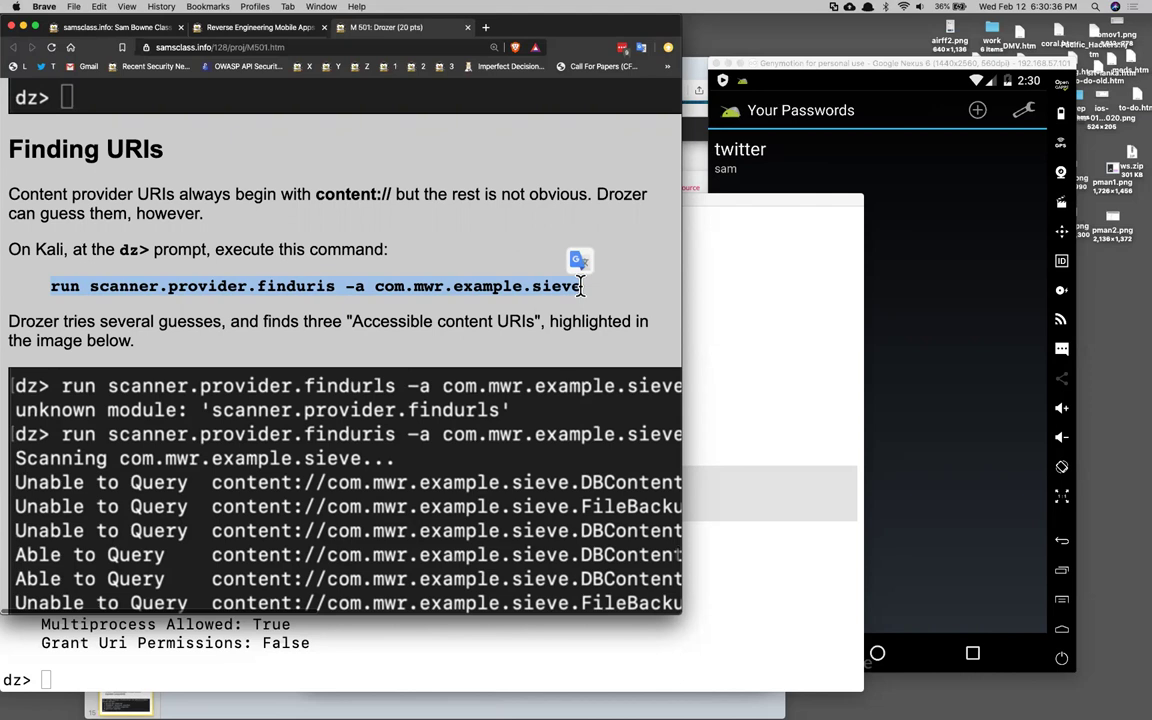
{"action": "key", "text": "super+Tab"}
{"action": "key", "text": "super+v"}
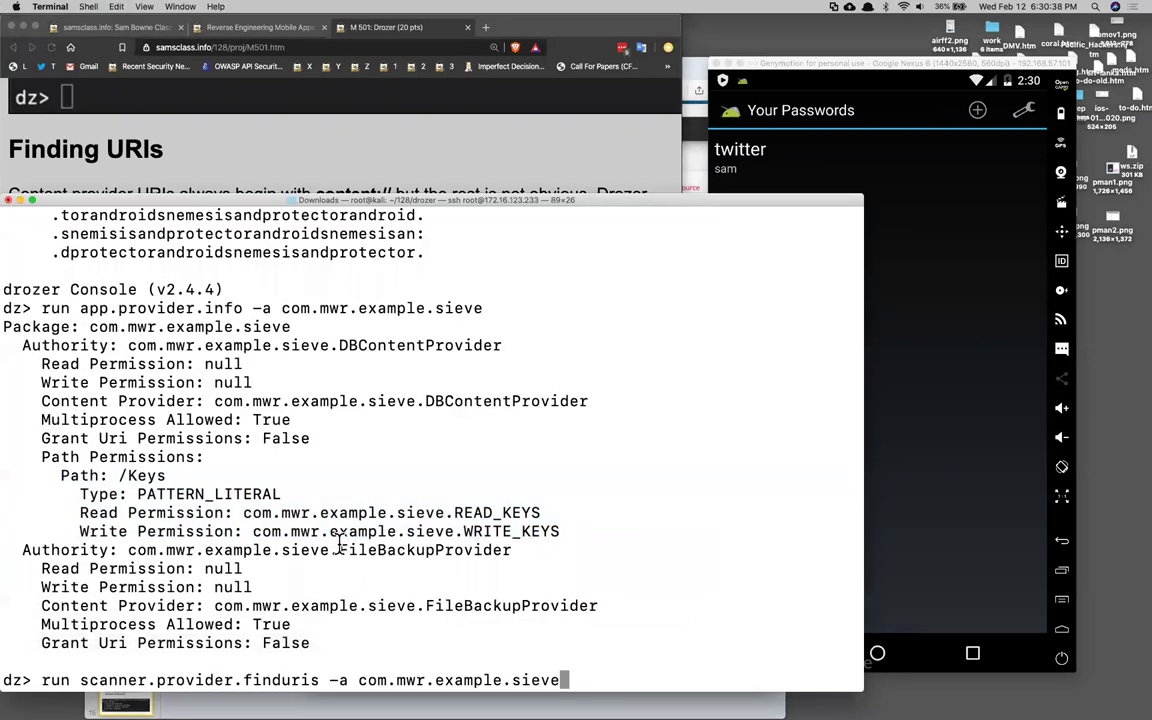
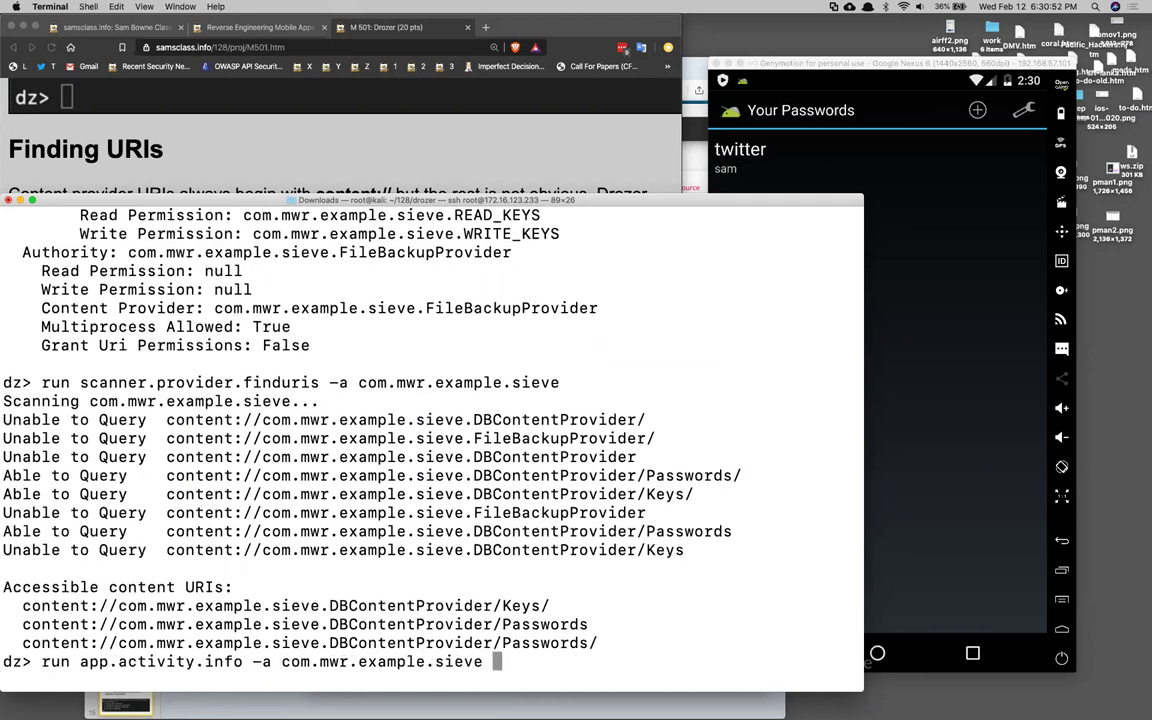
Make the drozer Terminal window taller, then bring the Drozer lab page to the front.
{"action": "left_click_drag", "start_coordinate": [345, 196], "coordinate": [334, 100]}
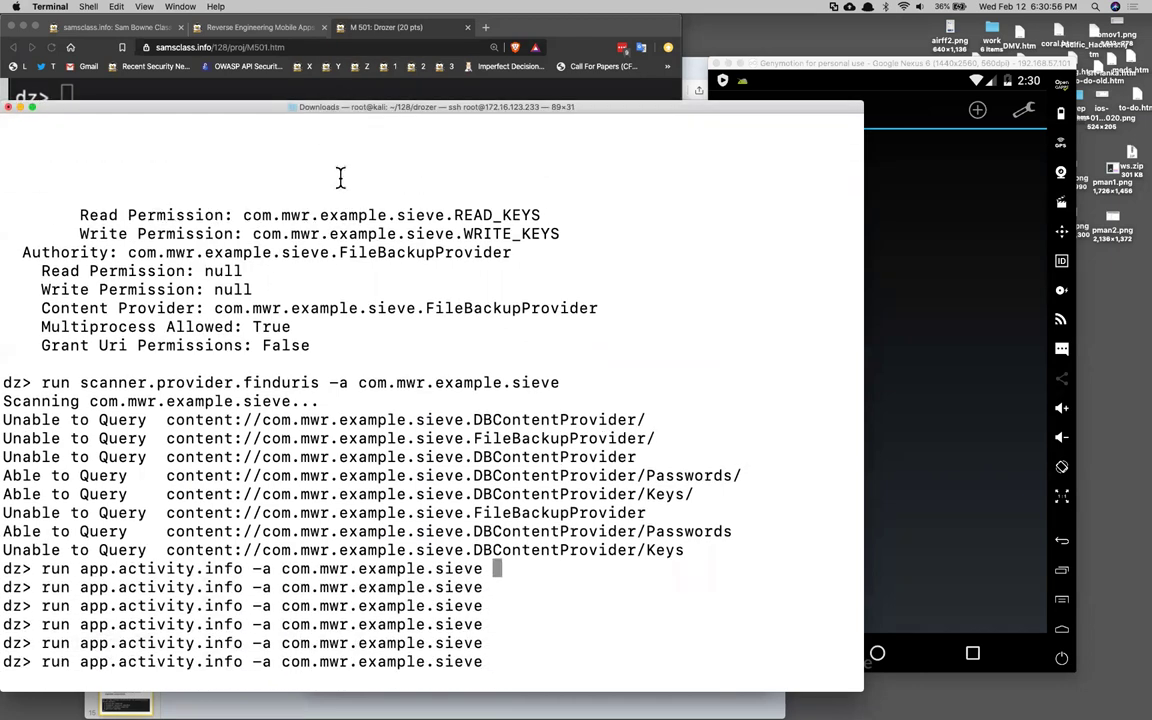
{"action": "left_click", "coordinate": [340, 88]}
Scroll the Drozer lab page to the app.provider.query step for Sieve's Passwords URI.
{"action": "scroll", "coordinate": [342, 195], "scroll_direction": "up", "scroll_amount": 10}
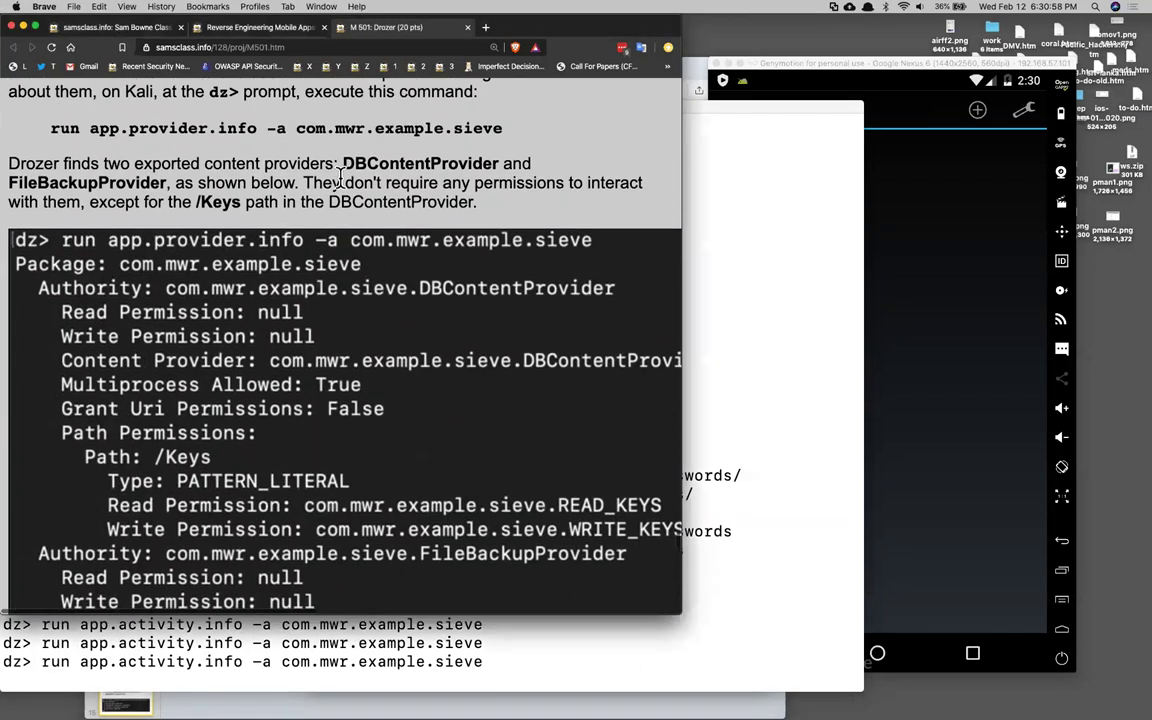
{"action": "key", "text": "super+Tab"}
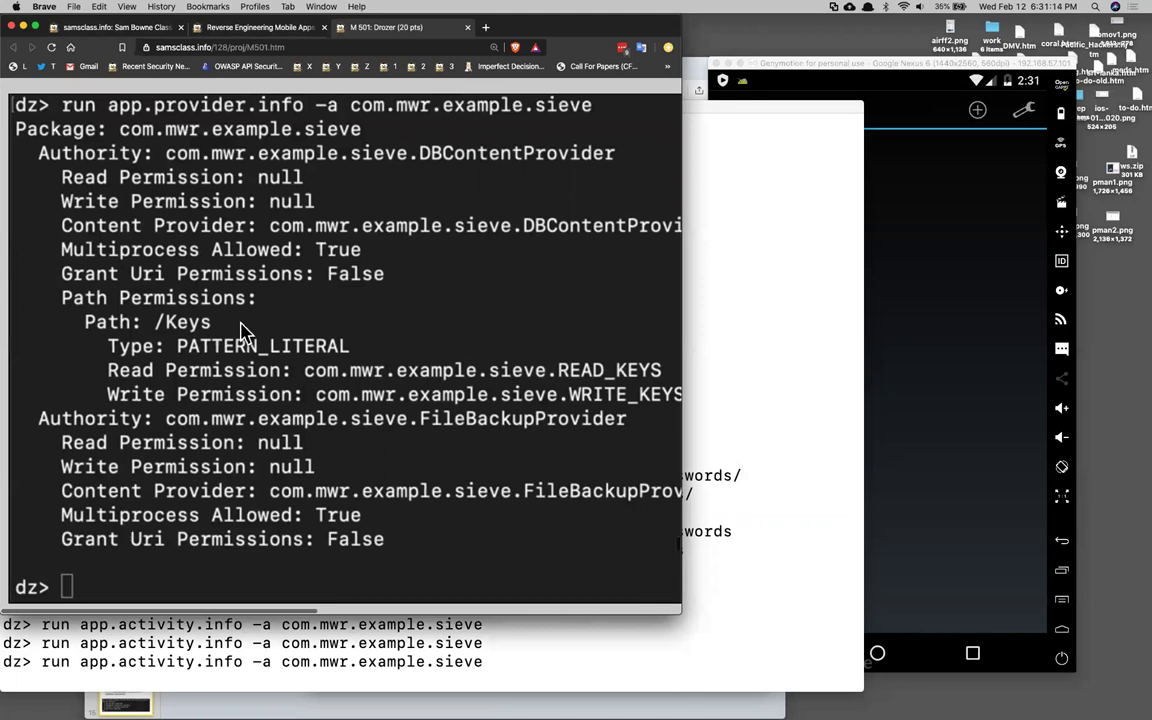
{"action": "scroll", "coordinate": [240, 330], "scroll_direction": "down", "scroll_amount": 10}
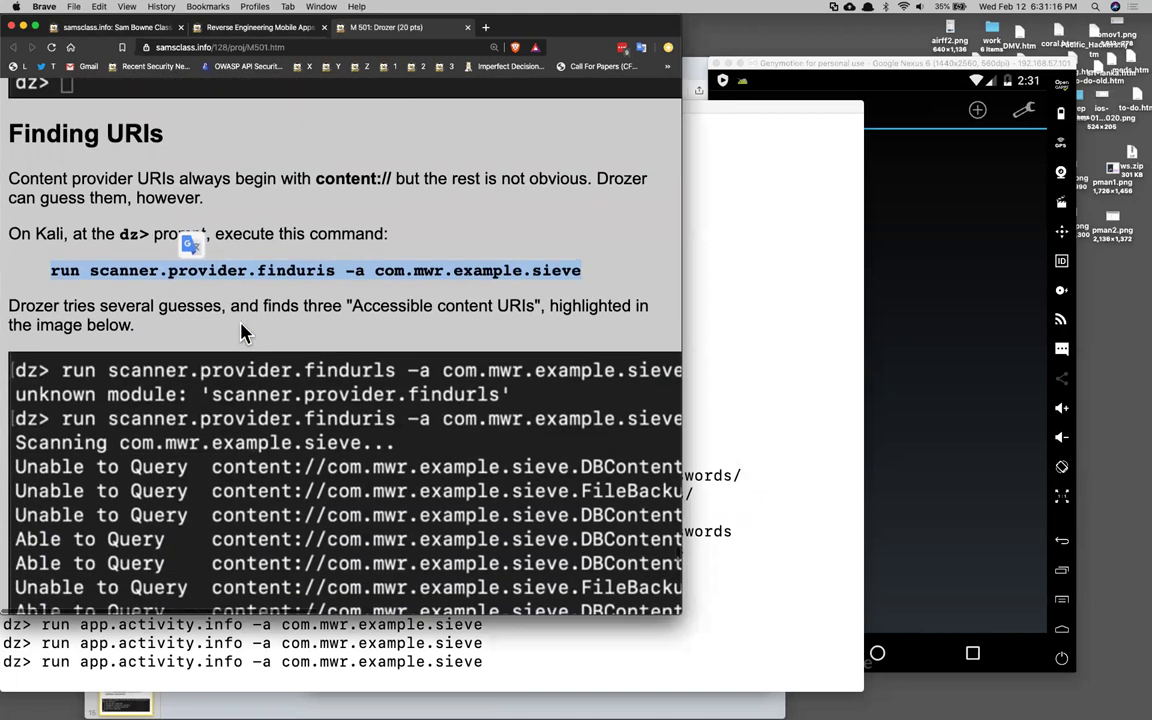
{"action": "scroll", "coordinate": [240, 330], "scroll_direction": "down", "scroll_amount": 10}
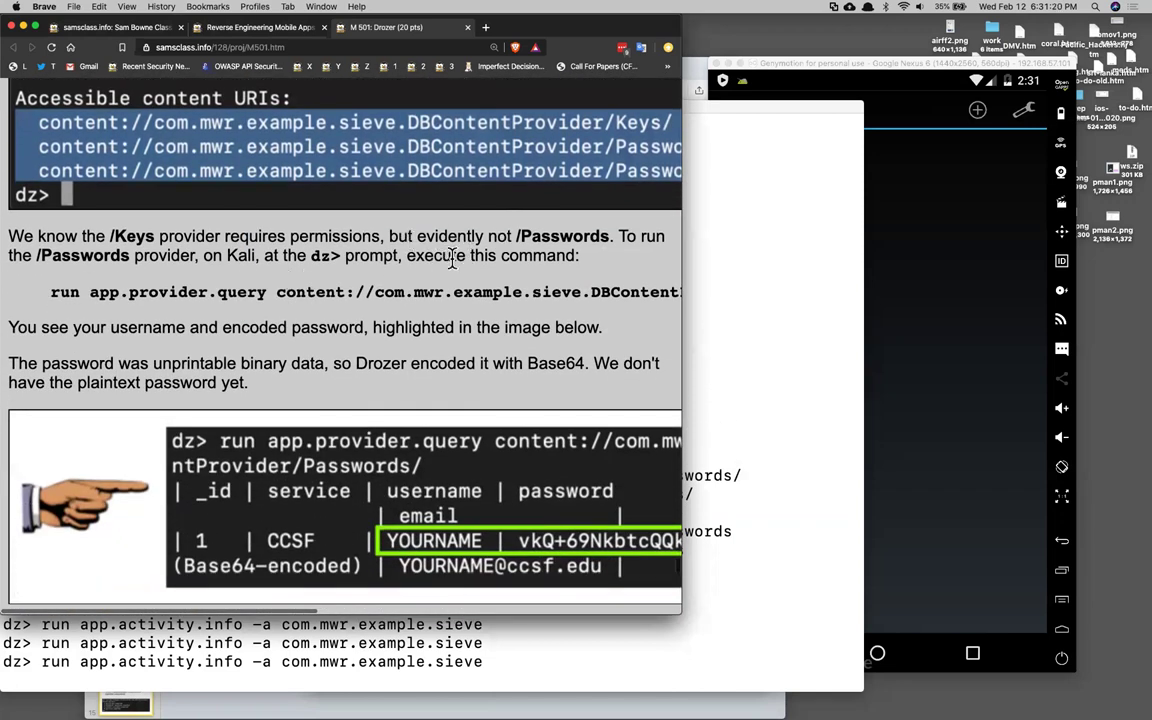
{"action": "scroll", "coordinate": [452, 258], "scroll_direction": "down", "scroll_amount": 5}
{"action": "scroll", "coordinate": [452, 258], "scroll_direction": "down", "scroll_amount": 1}
{"action": "scroll", "coordinate": [455, 275], "scroll_direction": "up", "scroll_amount": 4}
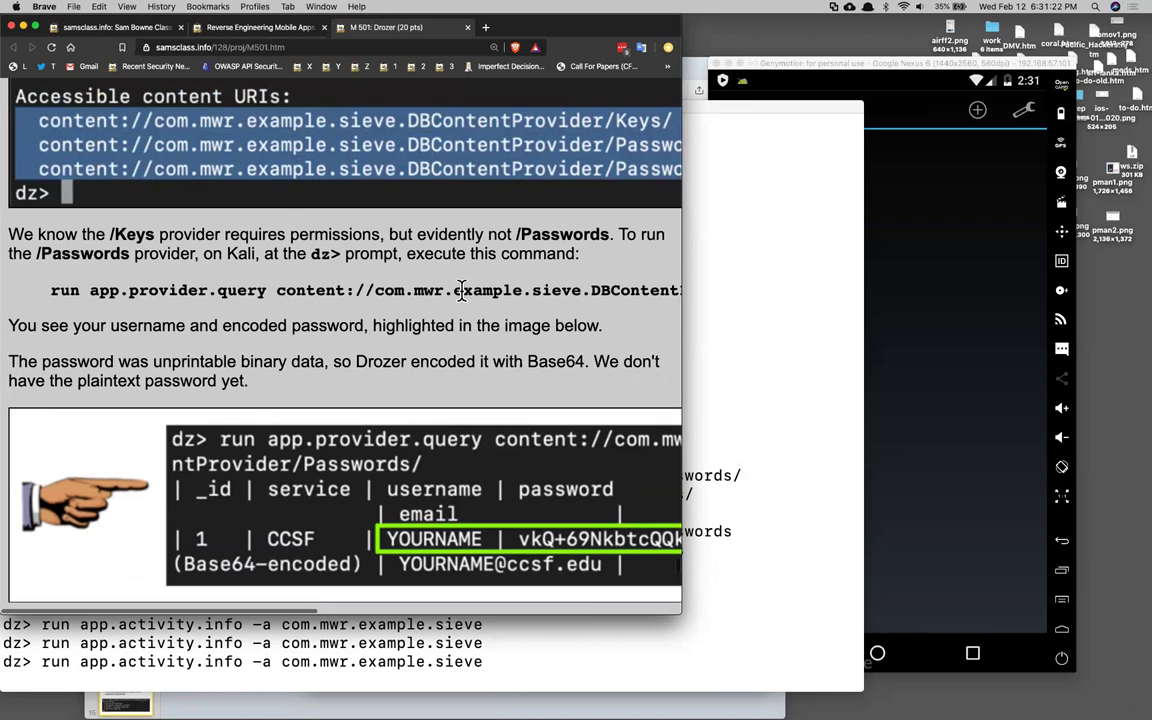
{"action": "scroll", "coordinate": [460, 289], "scroll_direction": "up", "scroll_amount": 3}
{"action": "scroll", "coordinate": [462, 289], "scroll_direction": "left", "scroll_amount": 5}
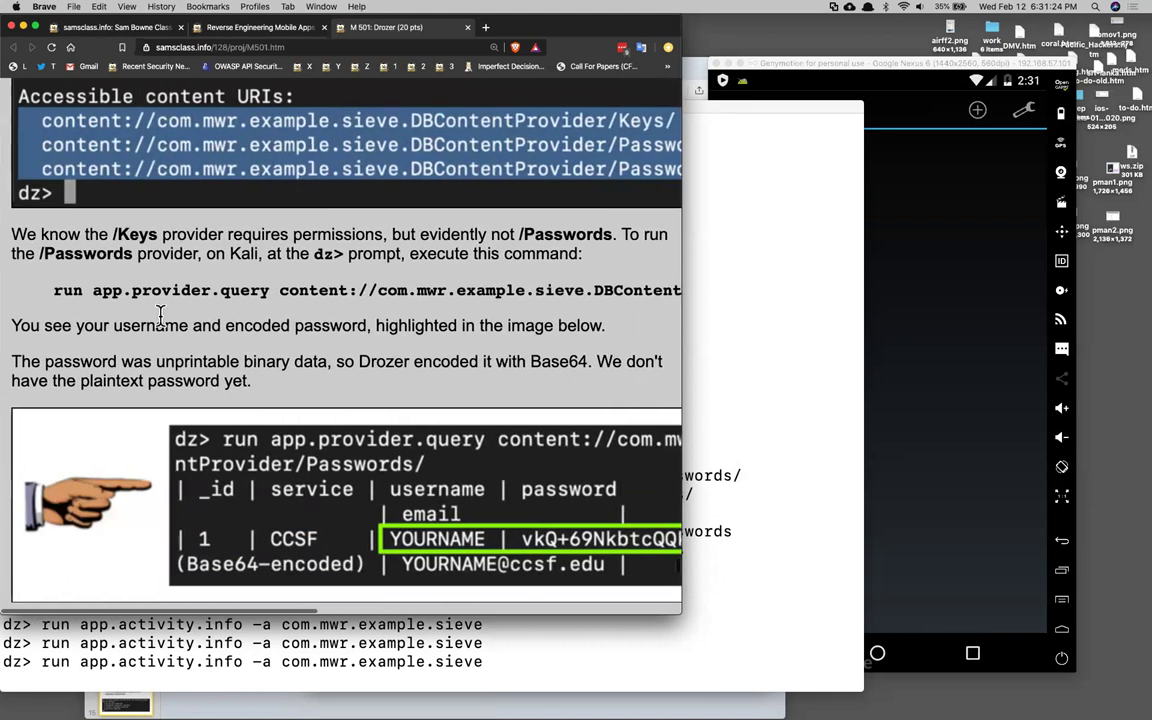
Select the whole app.provider.query command line and return to the drozer Terminal session.
{"action": "double_click", "coordinate": [165, 325]}
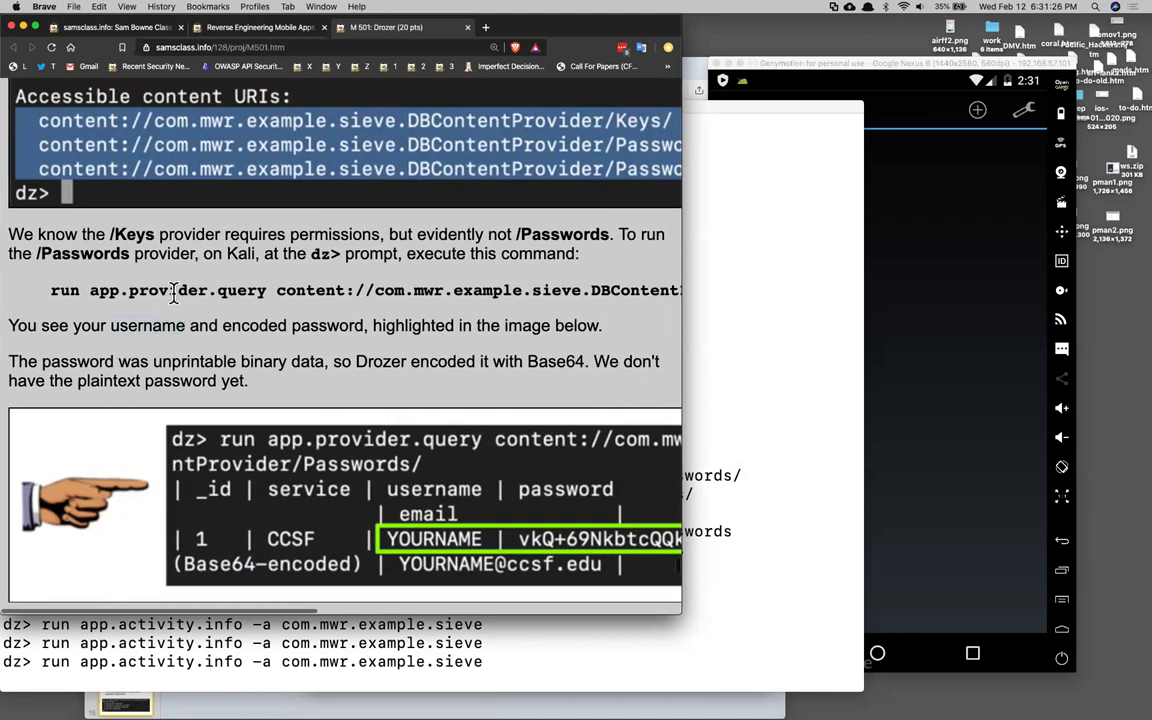
{"action": "triple_click", "coordinate": [173, 291]}
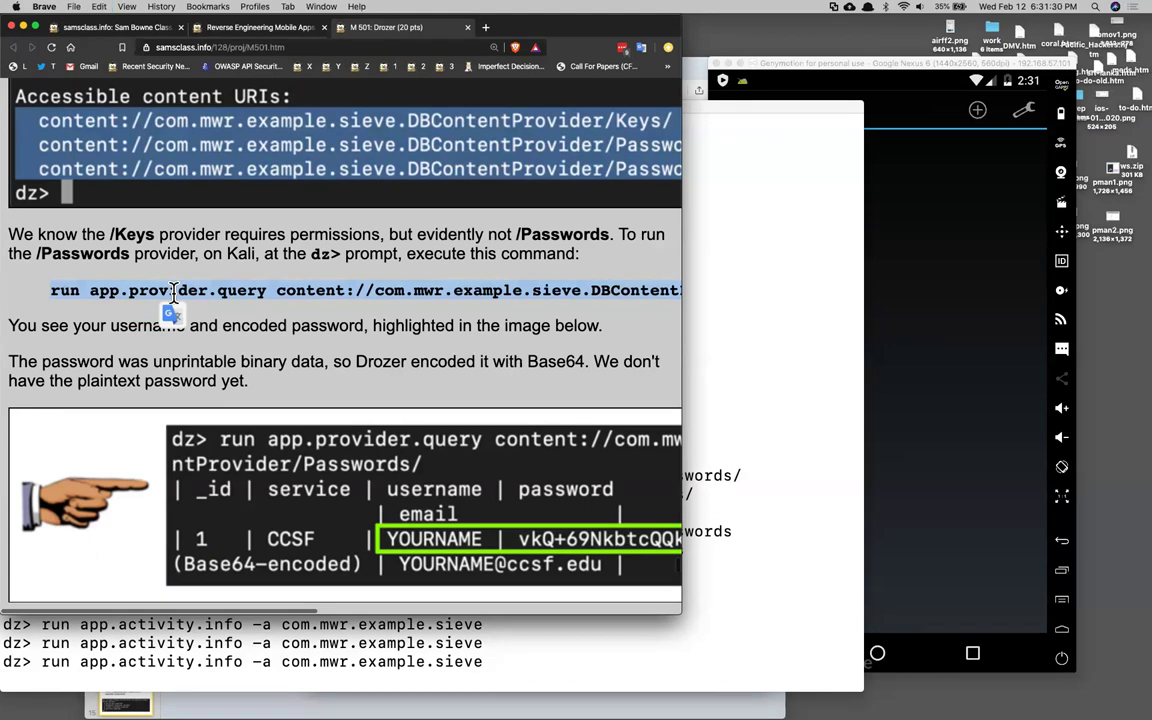
{"action": "key", "text": "super+Tab"}
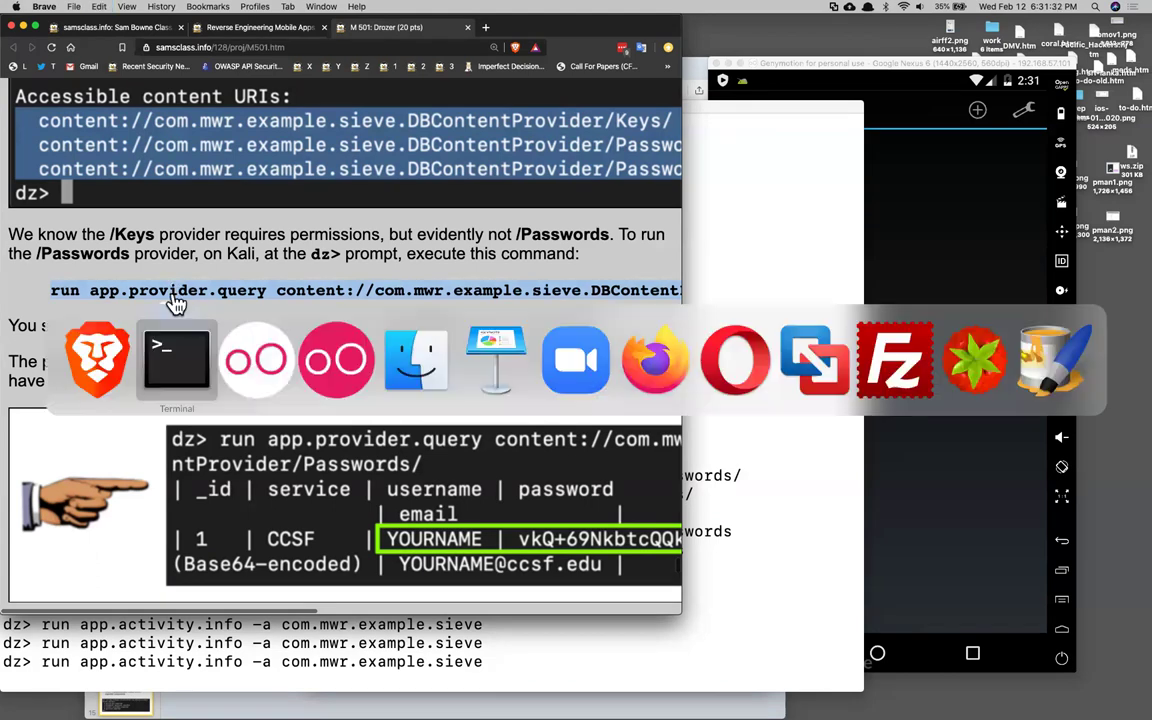
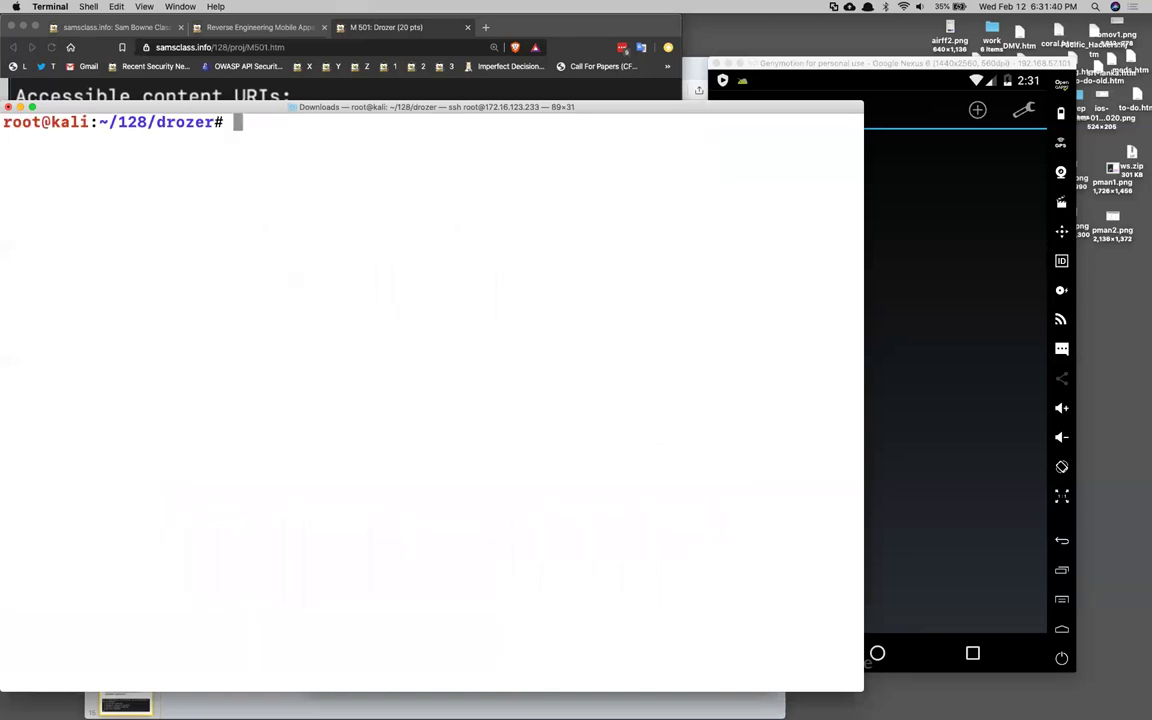
Rerun 'drozer console connect' from history to reconnect to the emulator's drozer agent.
{"action": "key", "text": "Up"}
{"action": "key", "text": "Up"}
{"action": "key", "text": "Return"}
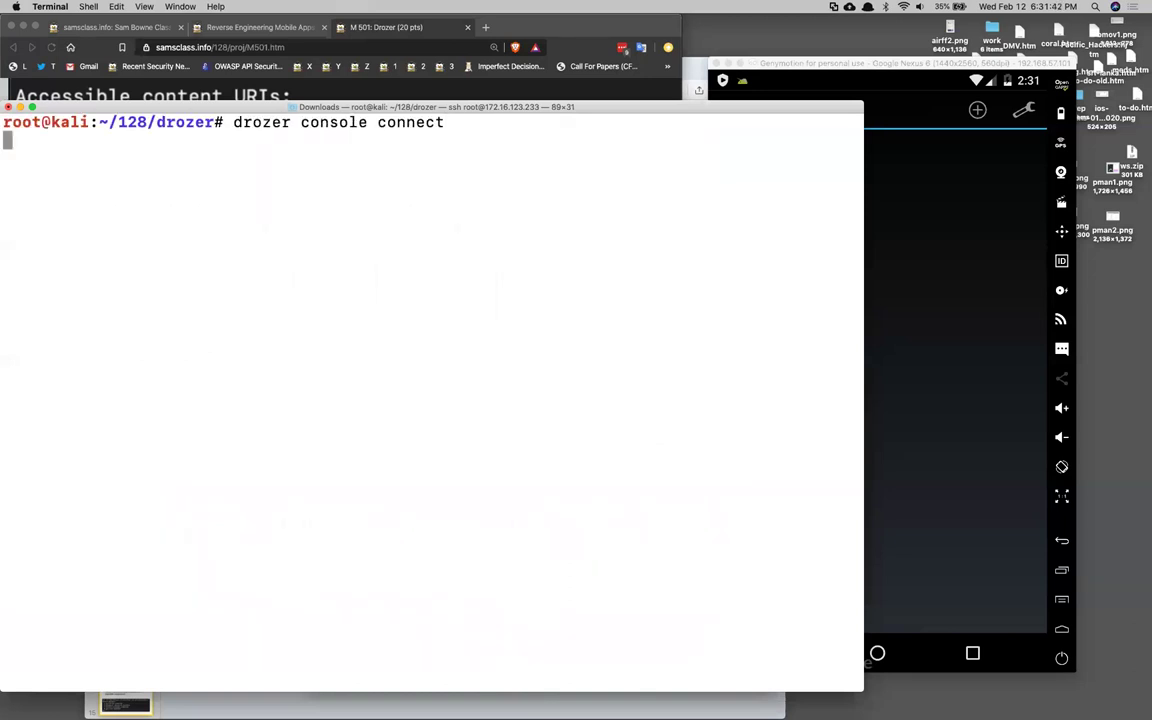
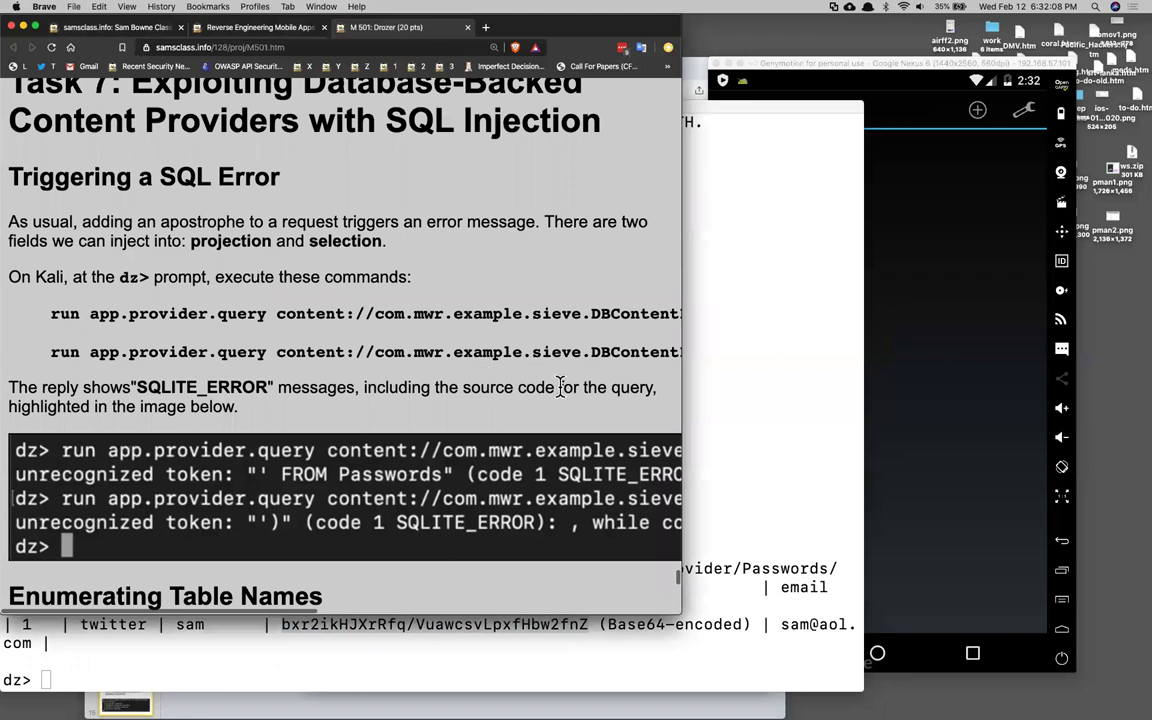
Widen the Brave window and select the full first 'run app.provider.query' SQL-error command.
{"action": "left_click_drag", "start_coordinate": [683, 379], "coordinate": [921, 373]}
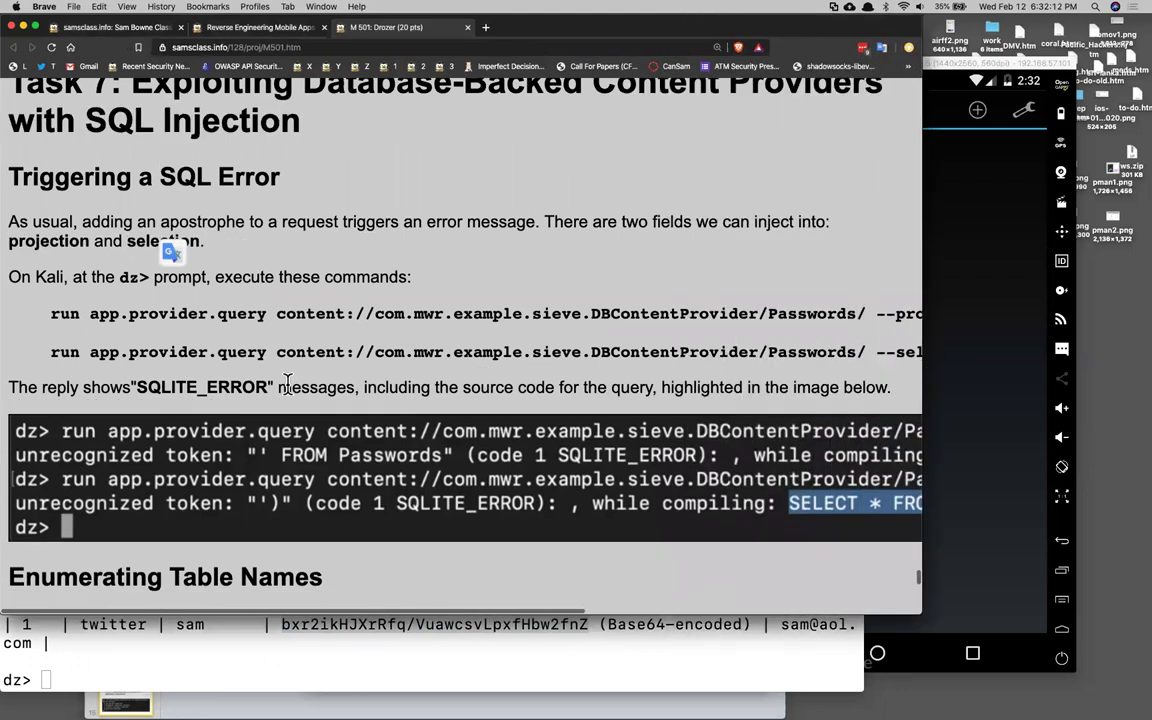
{"action": "triple_click", "coordinate": [168, 313]}
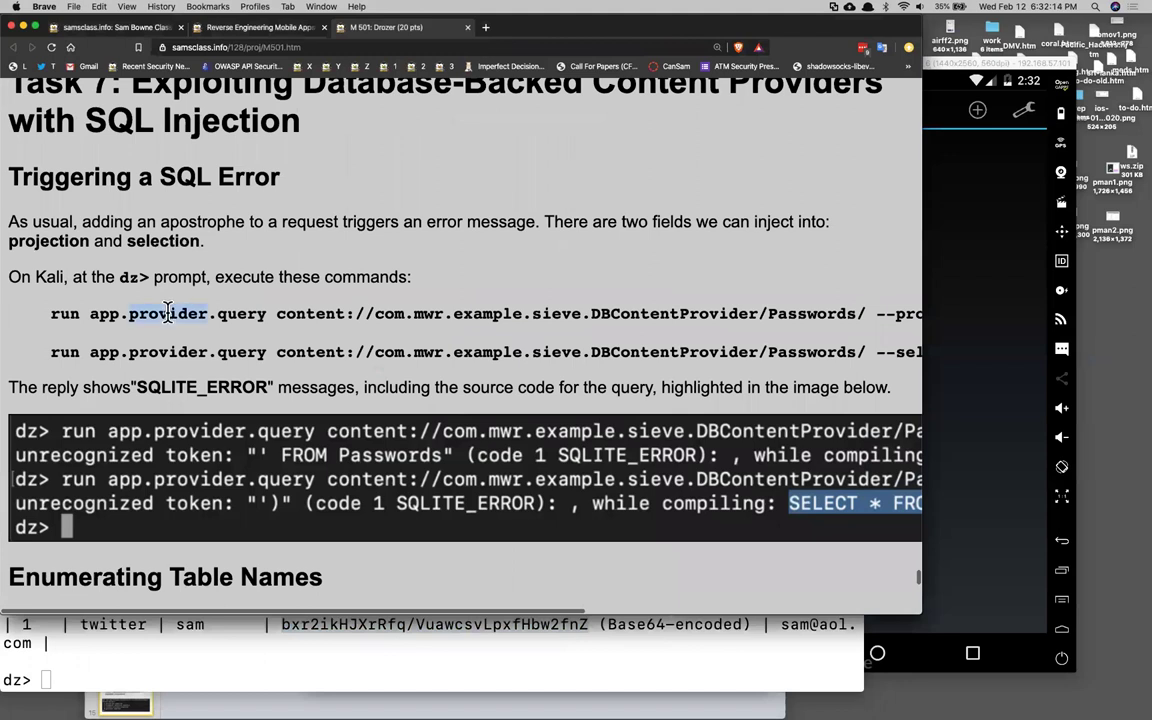
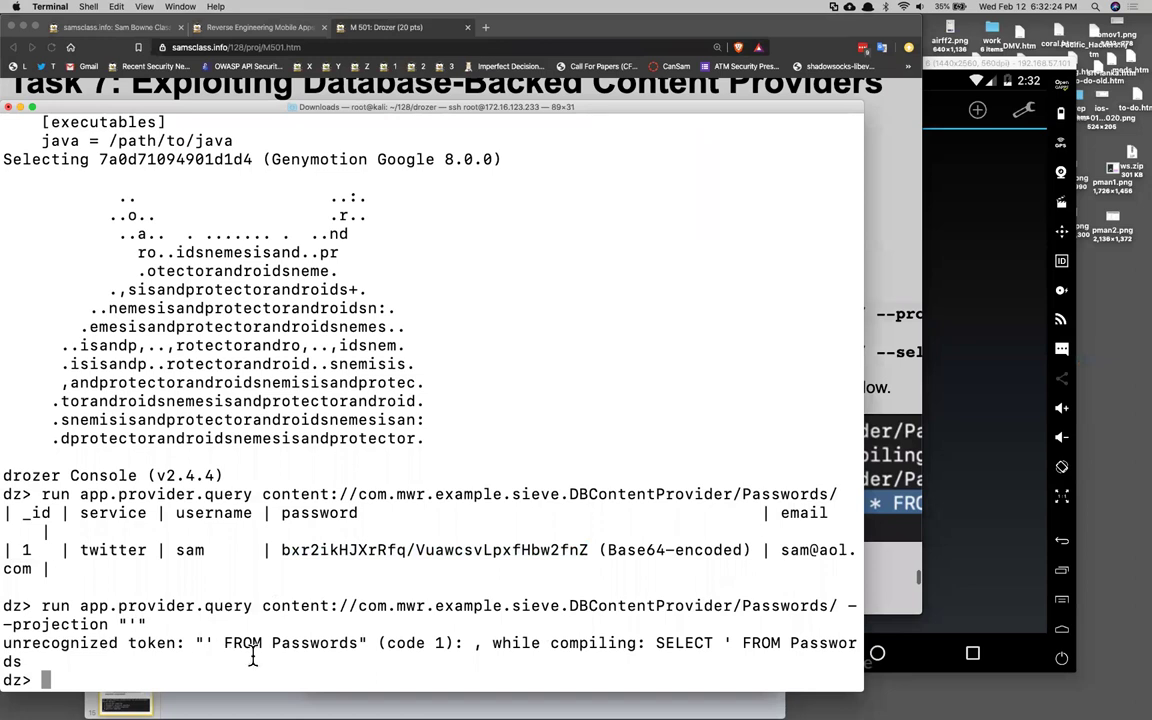
{"action": "double_click", "coordinate": [209, 643]}
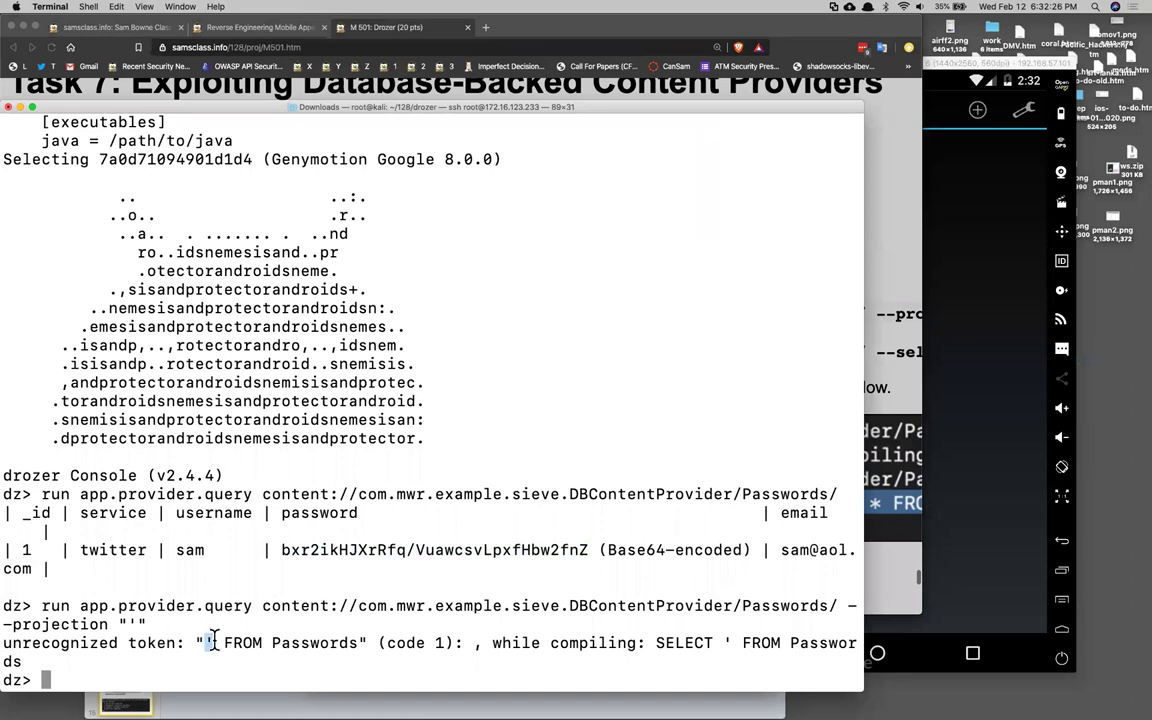
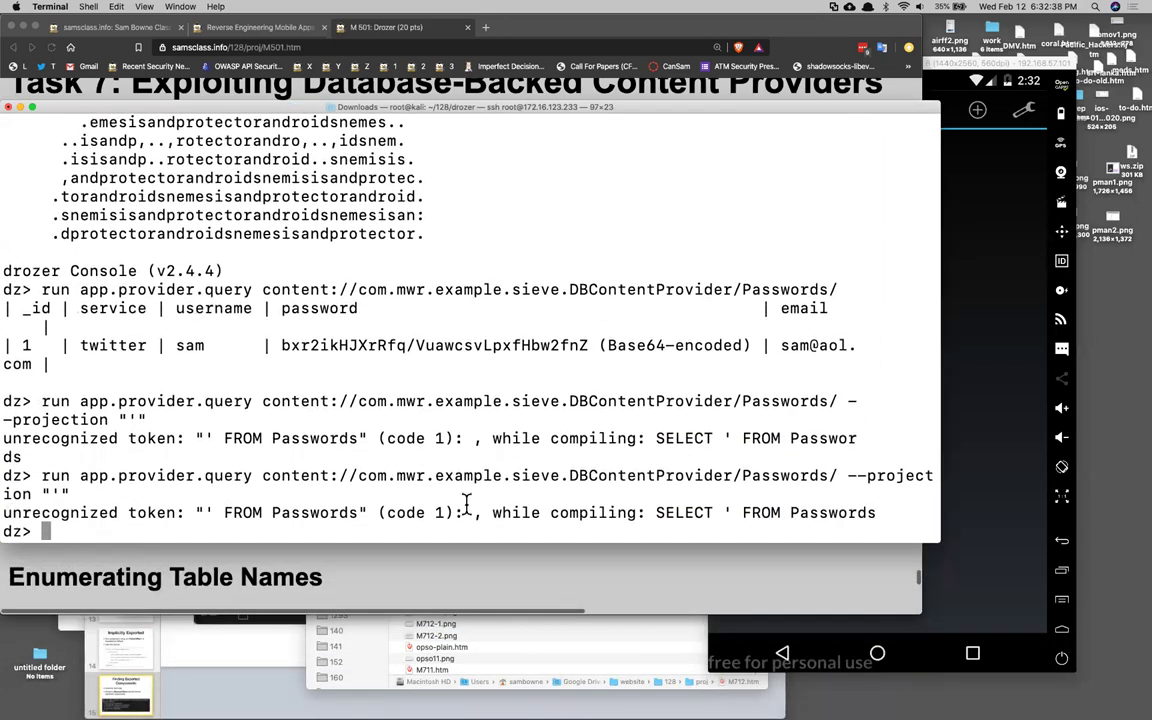
Highlight the compiled "SELECT ' FROM Passwords" in the error and the lone "'" passed to --projection.
{"action": "left_click_drag", "start_coordinate": [658, 512], "coordinate": [877, 513]}
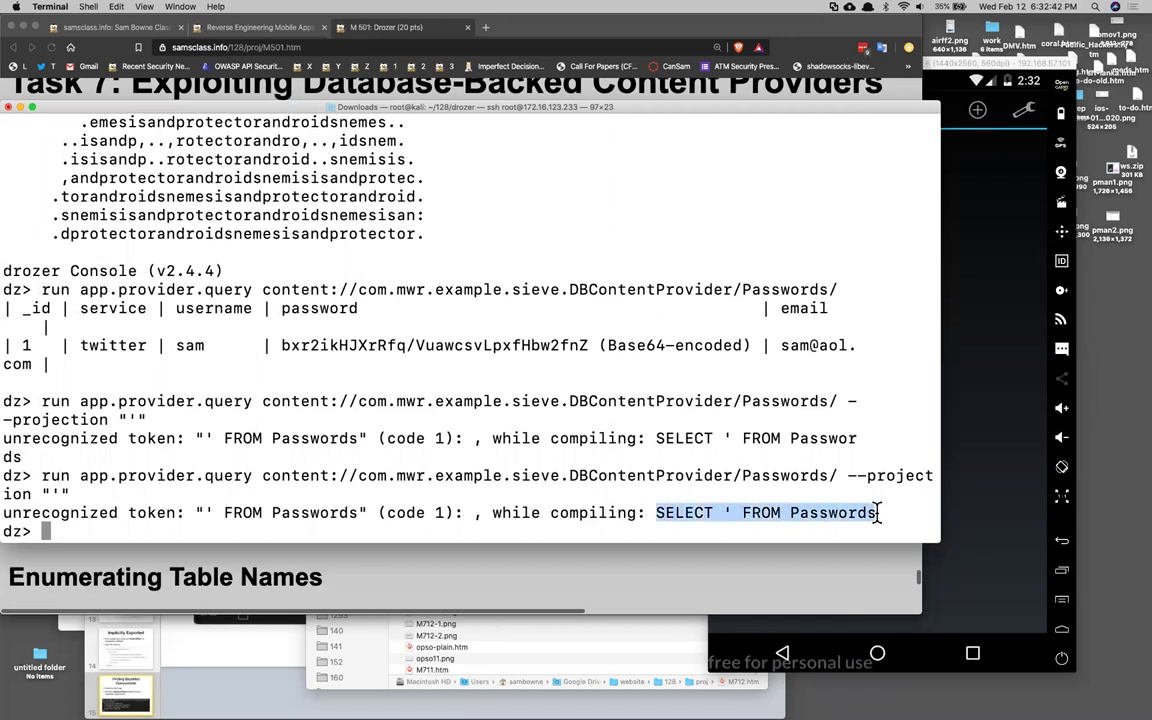
{"action": "left_click_drag", "start_coordinate": [69, 493], "coordinate": [44, 493]}
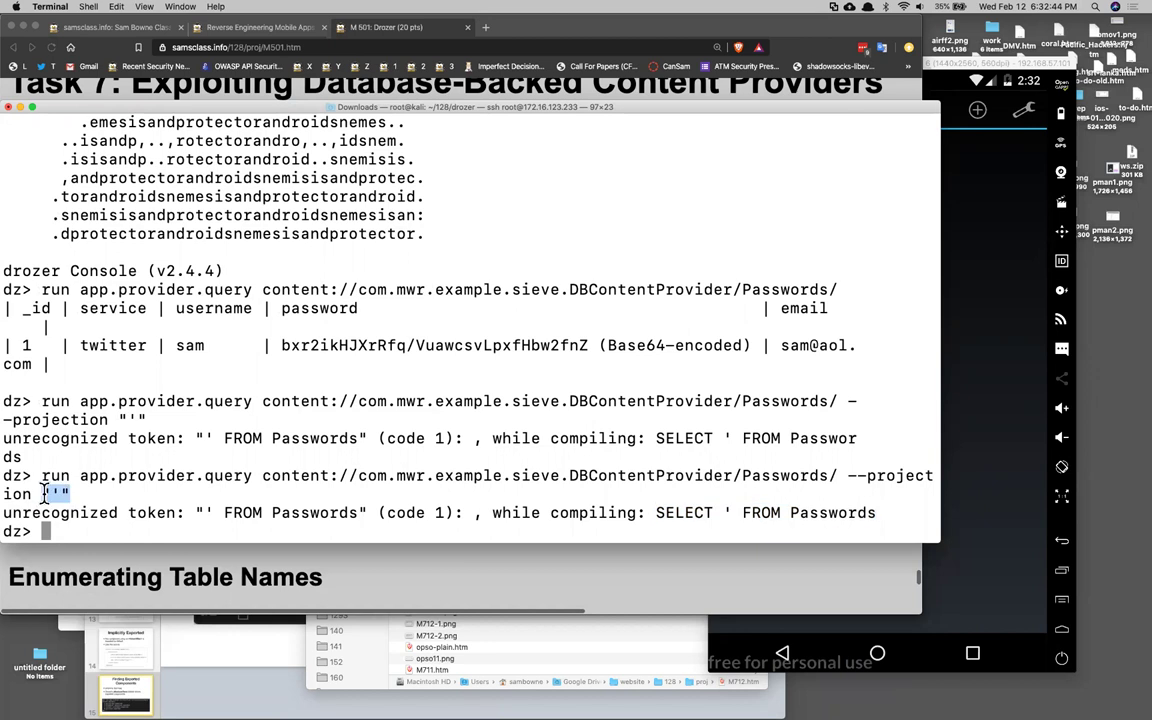
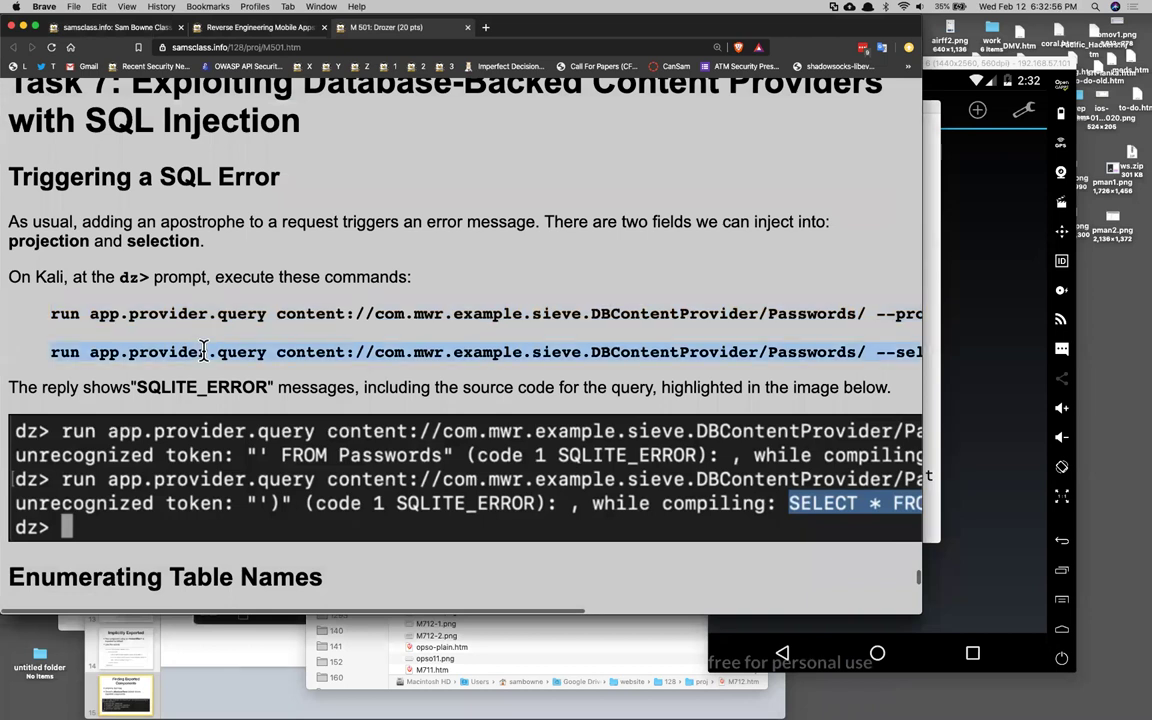
Scroll the Drozer page past Triggering a SQL Error to the Enumerating Table Names output showing Passwords and Key tables.
{"action": "scroll", "coordinate": [204, 351], "scroll_direction": "right", "scroll_amount": 10}
{"action": "scroll", "coordinate": [204, 351], "scroll_direction": "left", "scroll_amount": 10}
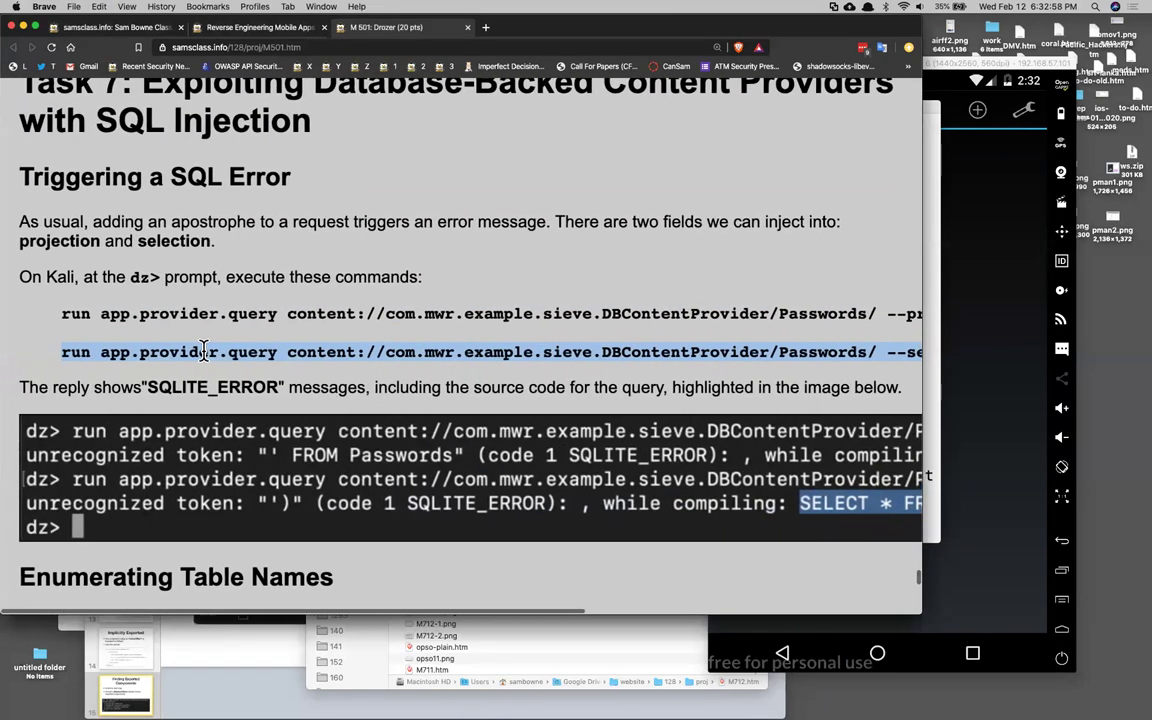
{"action": "scroll", "coordinate": [204, 351], "scroll_direction": "right", "scroll_amount": 1}
{"action": "scroll", "coordinate": [204, 351], "scroll_direction": "down", "scroll_amount": 5}
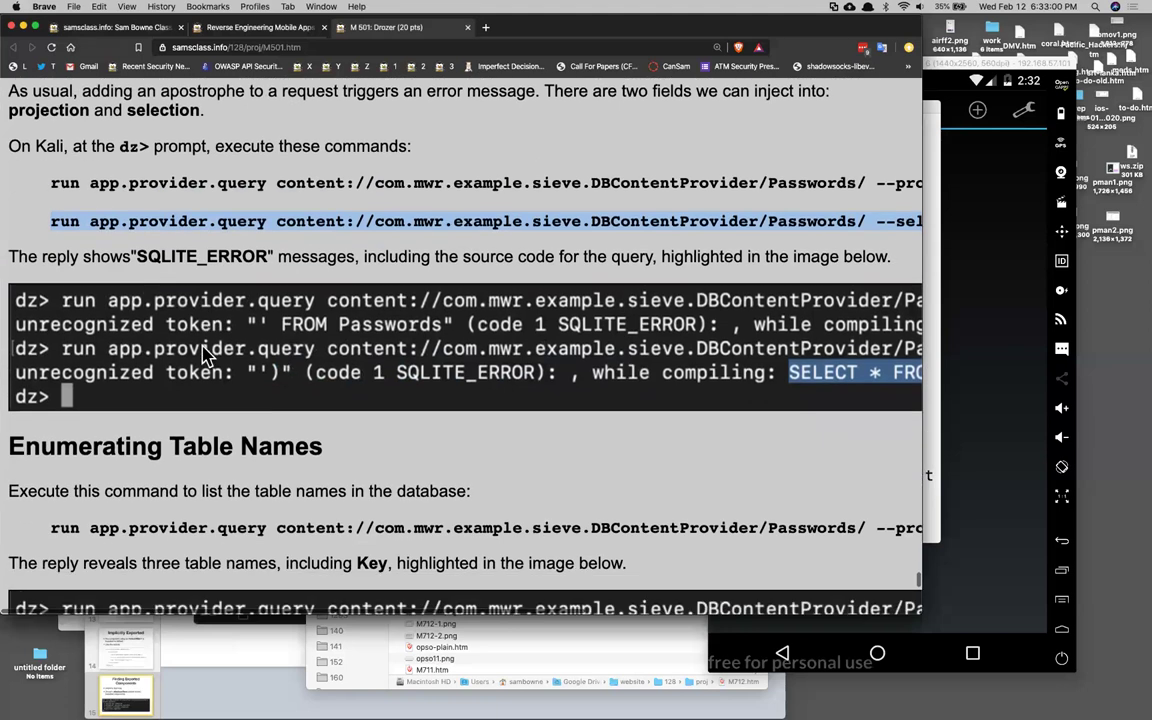
{"action": "scroll", "coordinate": [204, 351], "scroll_direction": "down", "scroll_amount": 3}
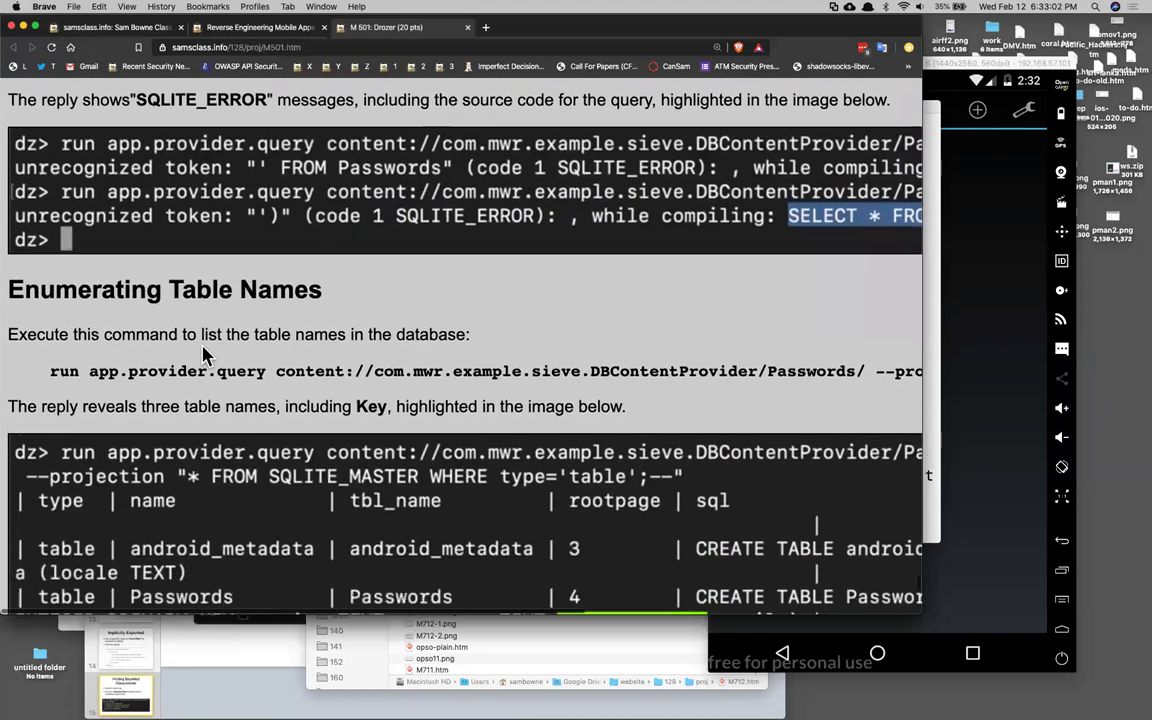
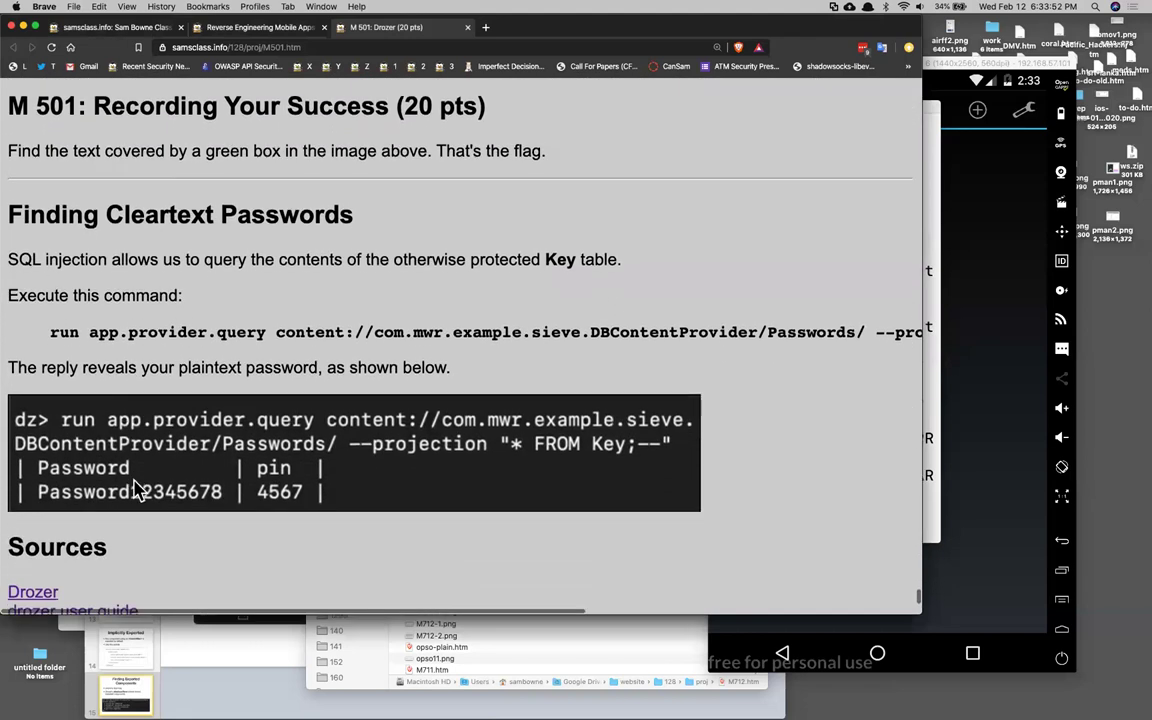
Read the full run app.provider.query command for the Key table and select part of it.
{"action": "scroll", "coordinate": [517, 321], "scroll_direction": "right", "scroll_amount": 5}
{"action": "scroll", "coordinate": [517, 321], "scroll_direction": "left", "scroll_amount": 5}
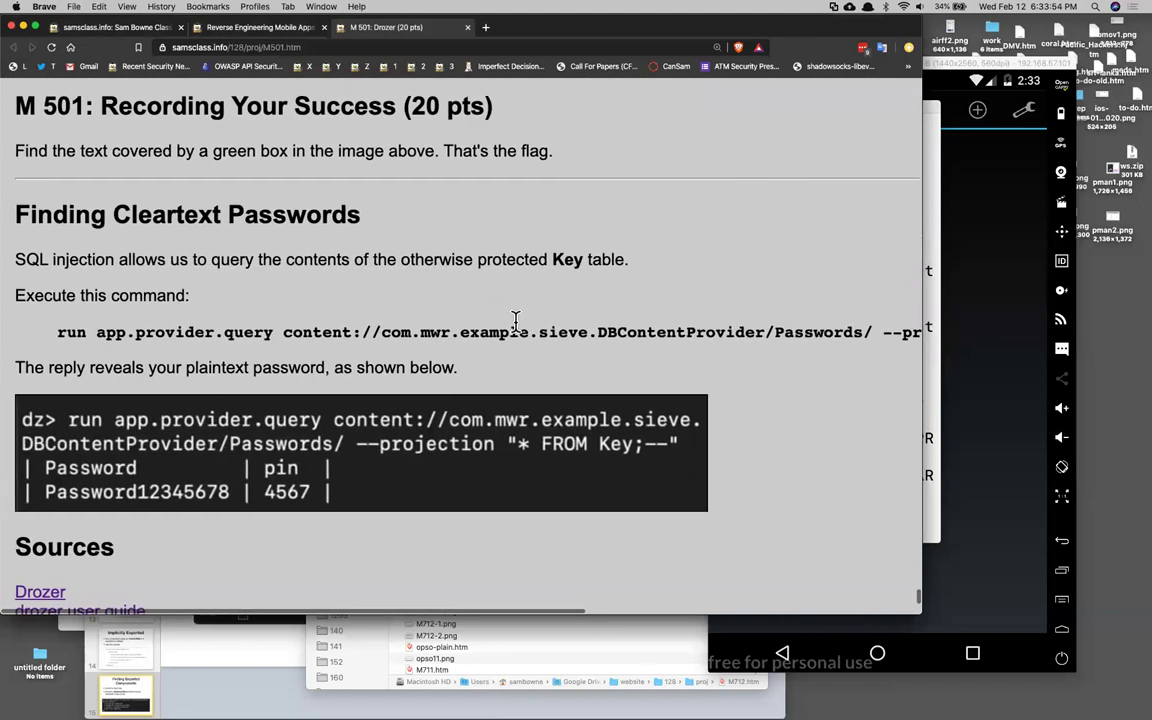
{"action": "double_click", "coordinate": [182, 330]}
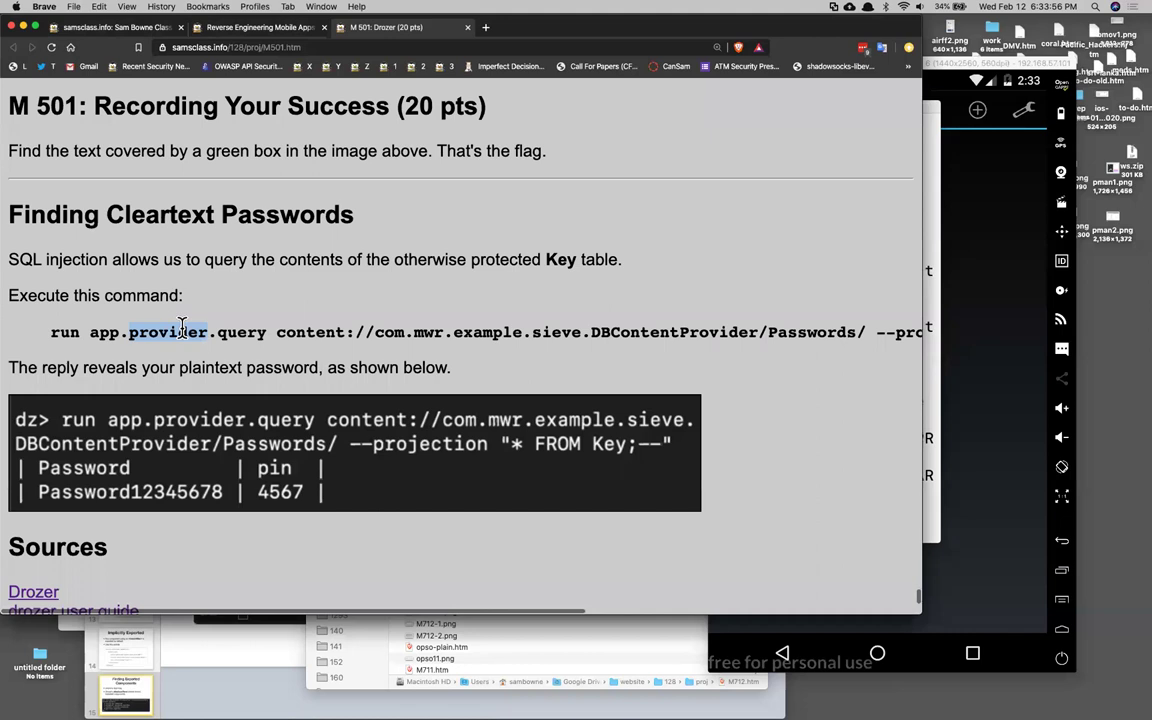
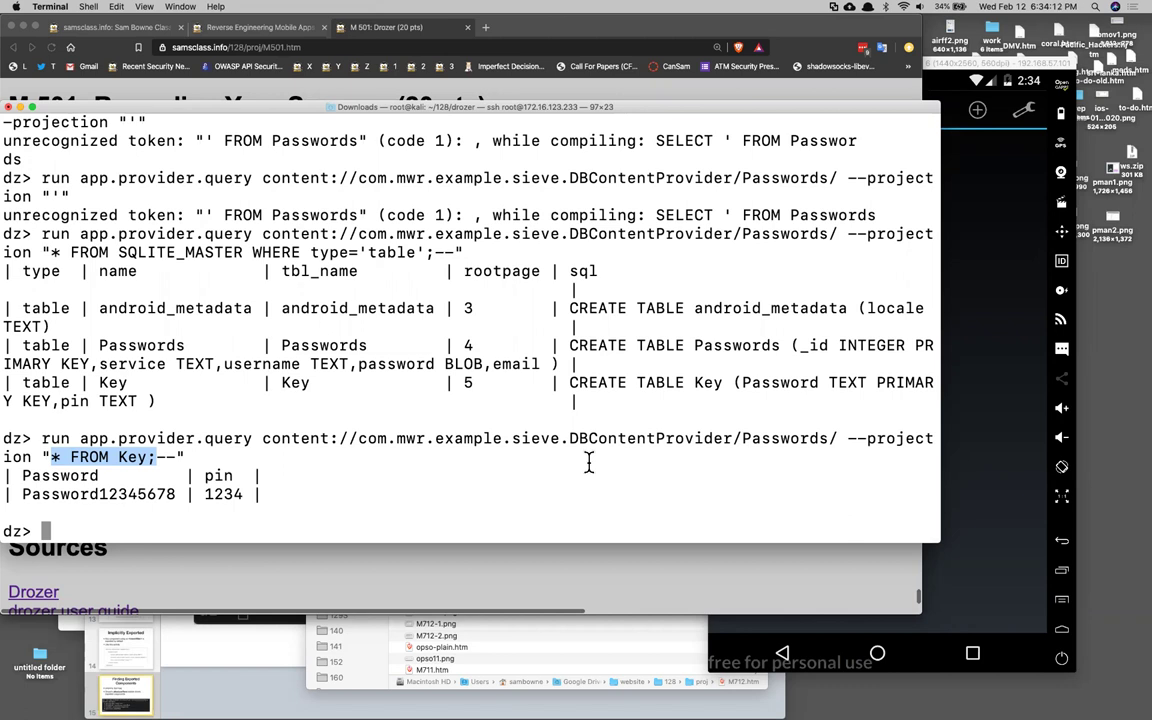
Bring the M501 lab page back and scroll to Finding Cleartext Passwords.
{"action": "key", "text": "super+Tab"}
{"action": "scroll", "coordinate": [586, 468], "scroll_direction": "down", "scroll_amount": 2}
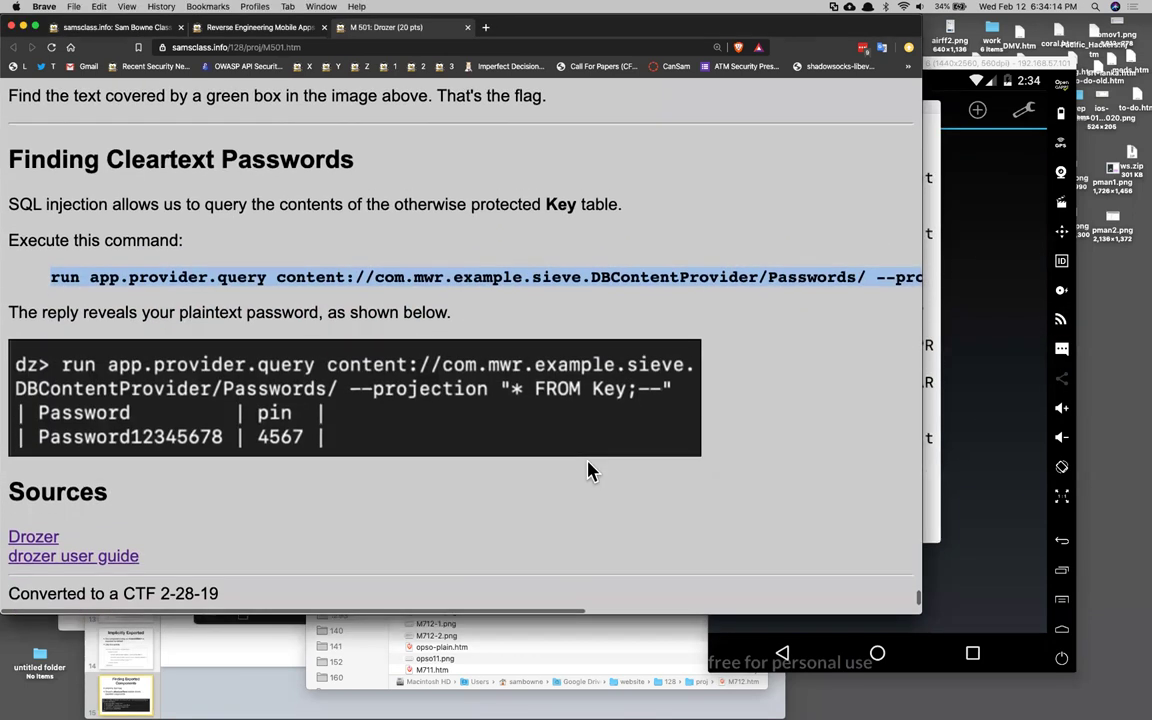
Switch to Keynote and play the presentation full-screen from the Finding Exported Components slide.
{"action": "key", "text": "super+Tab"}
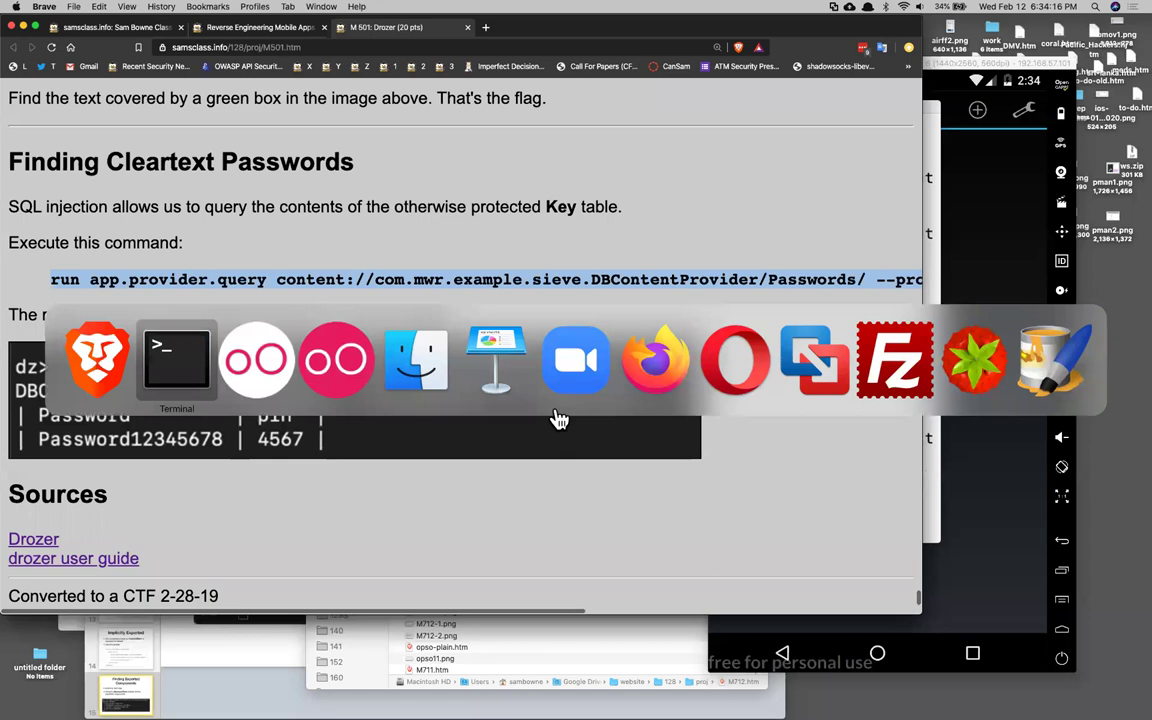
{"action": "key", "text": "super+Tab"}
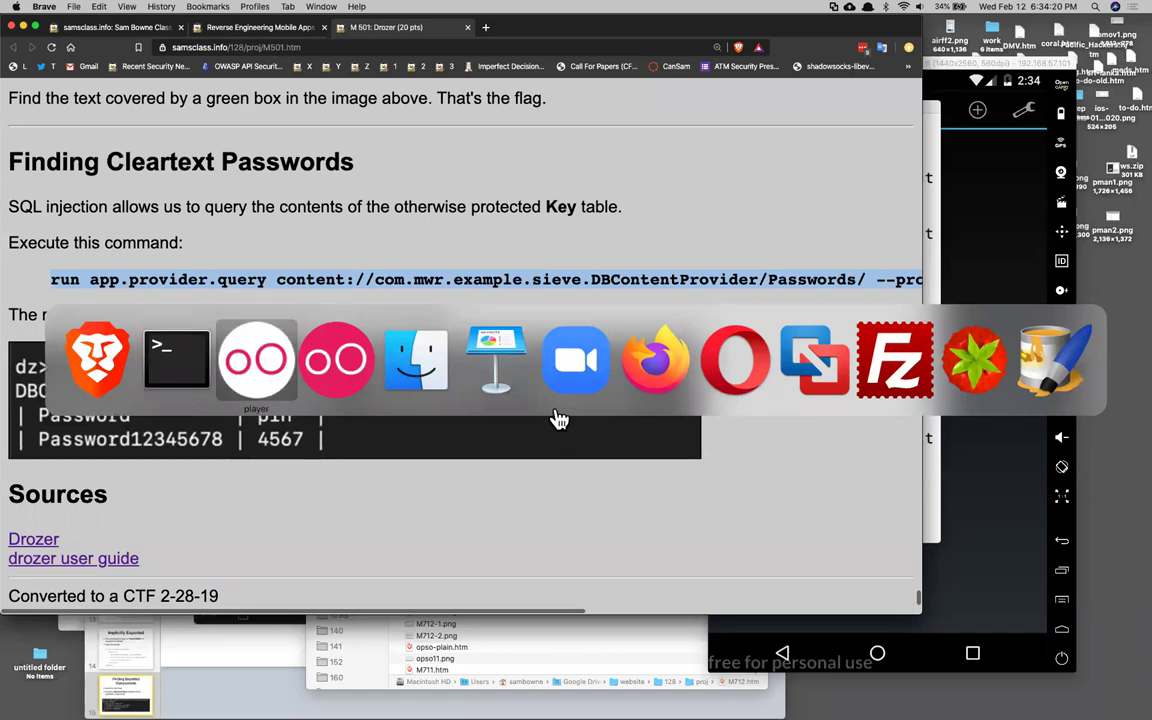
{"action": "key", "text": "super+Tab"}
{"action": "key", "text": "super+Tab"}
{"action": "key", "text": "super+Tab"}
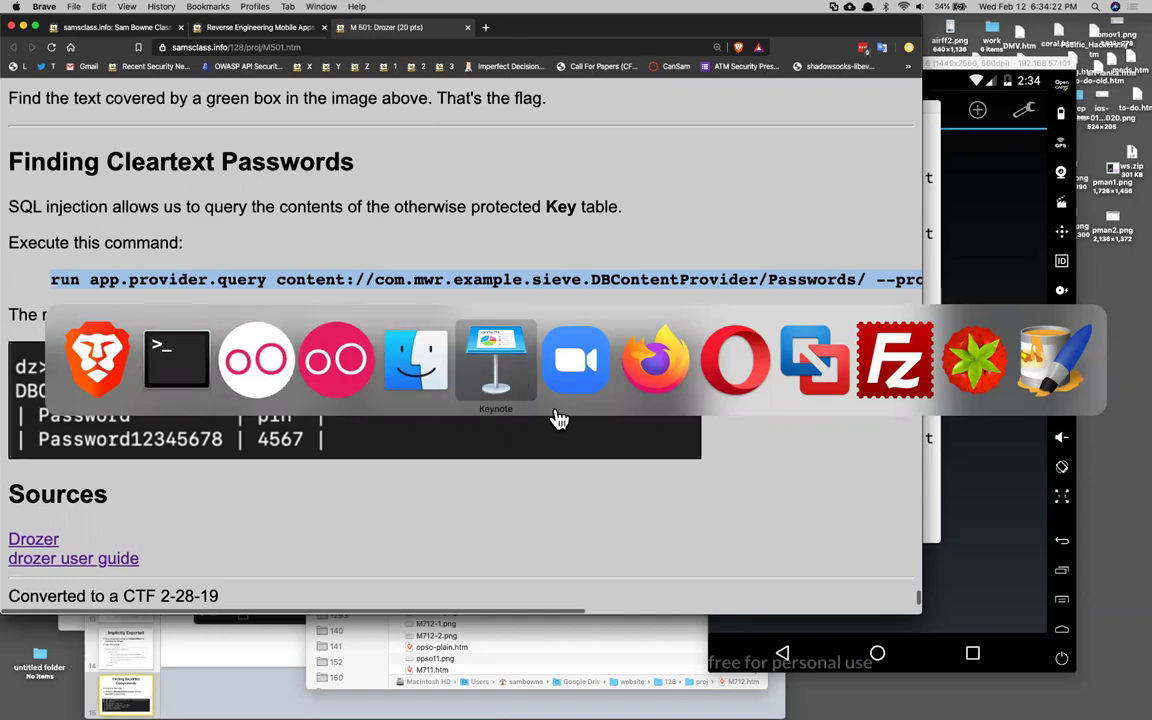
{"action": "key", "text": "alt+super+p"}
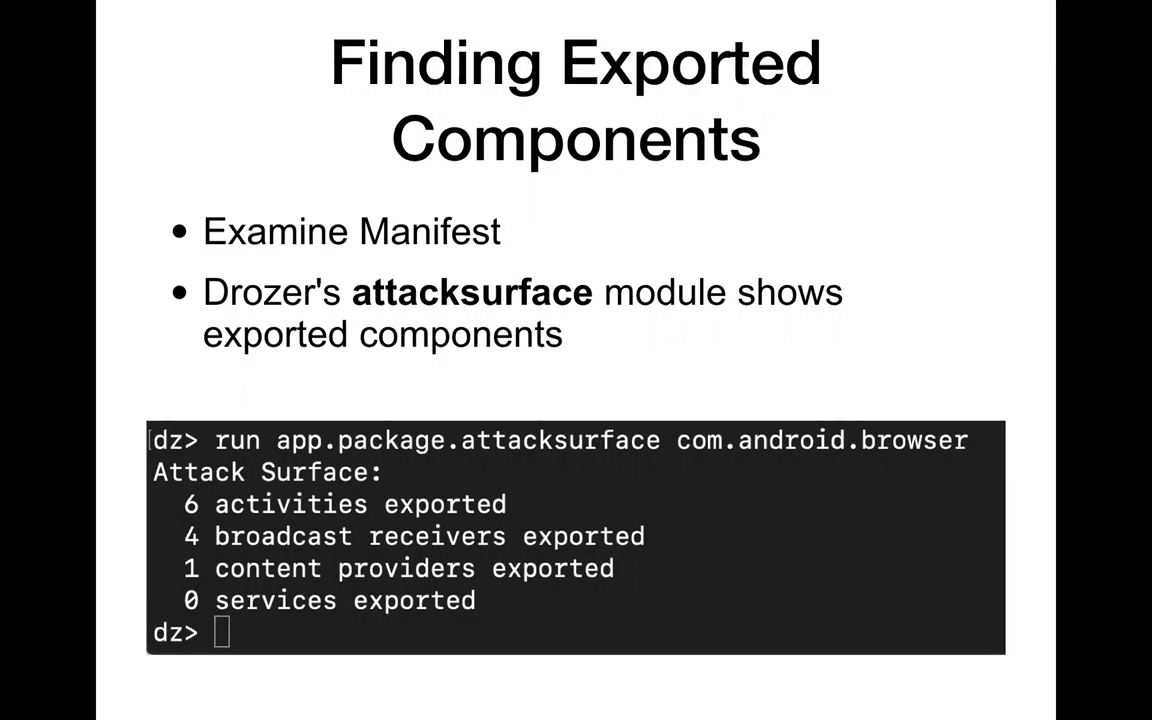
Advance through the app.<component>.info and Intent Filters slides to Supreme User Contexts.
{"action": "key", "text": "Right"}
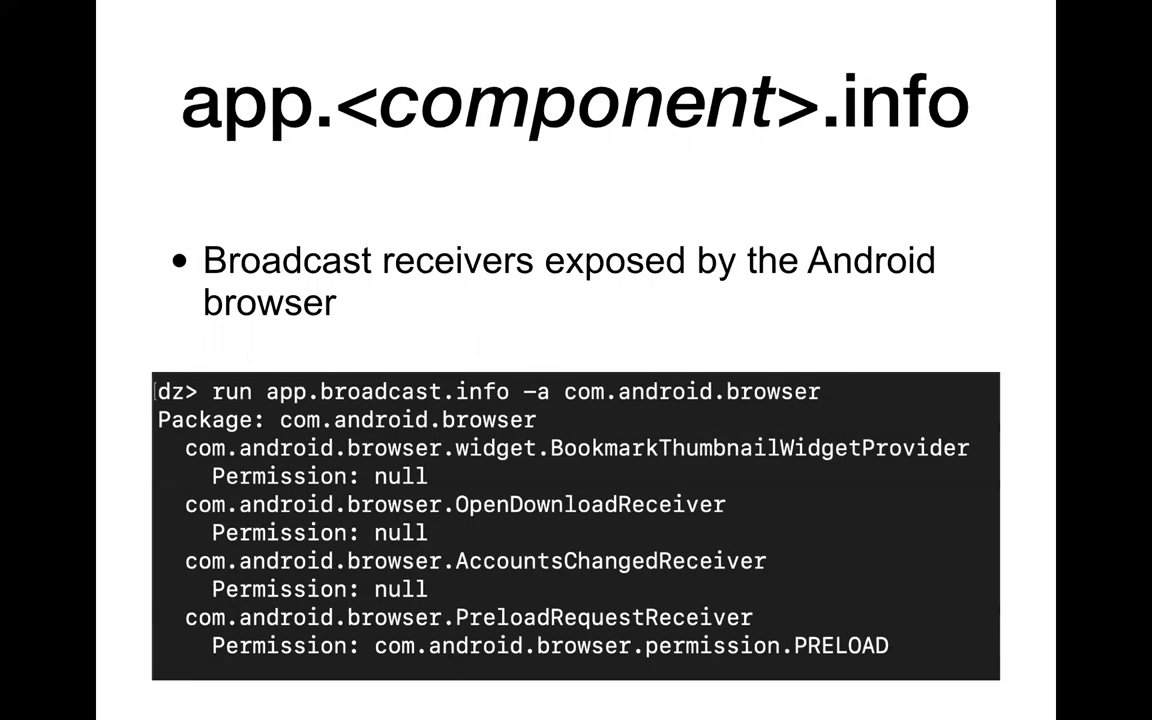
{"action": "key", "text": "Right"}
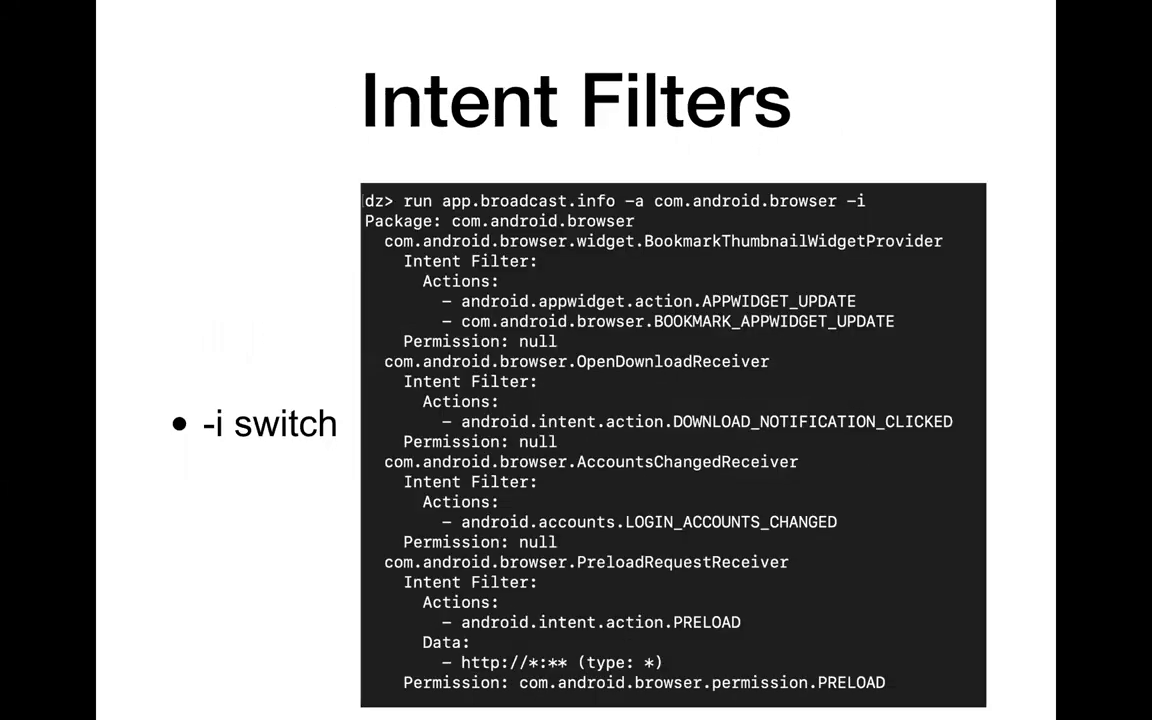
{"action": "key", "text": "Right"}
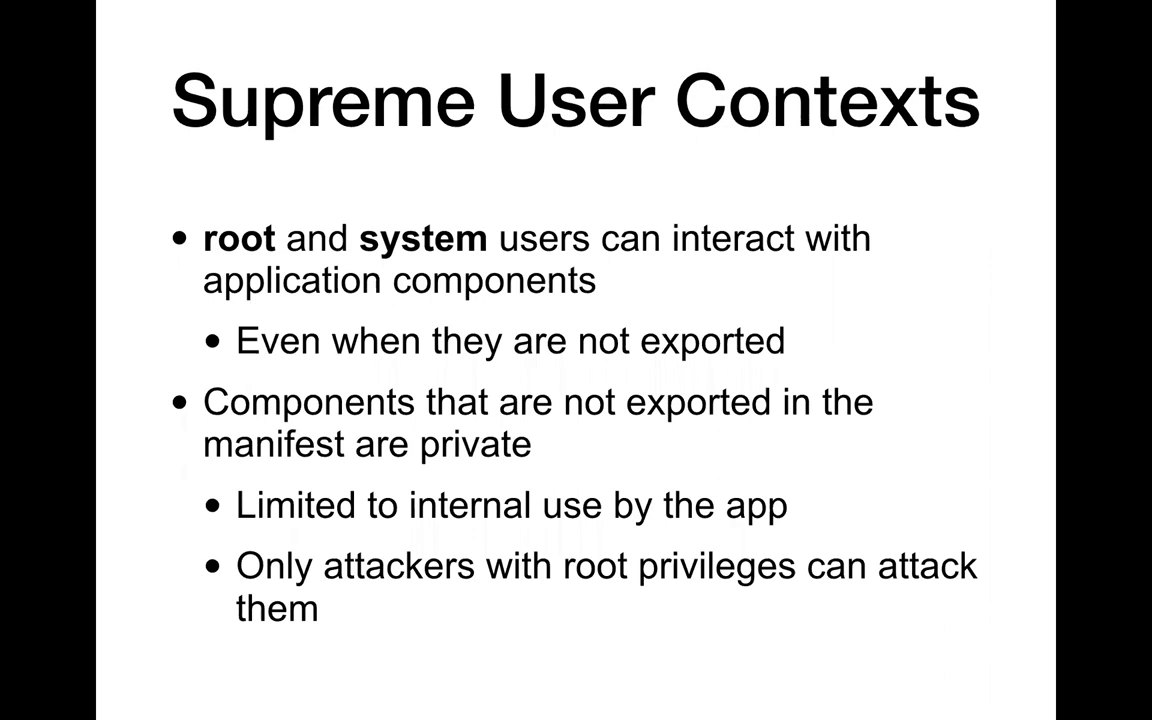
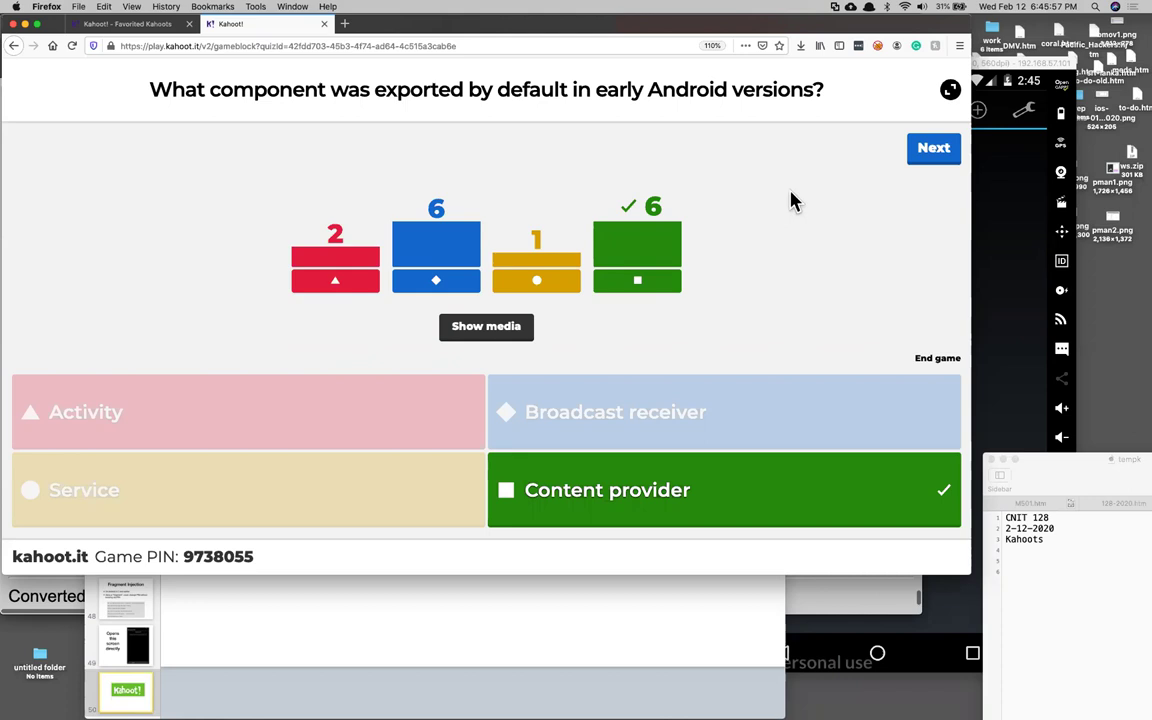
Play question 2 on intent-filter matching, with Path as the answer, then show the 2018-point scoreboard.
{"action": "left_click", "coordinate": [935, 152]}
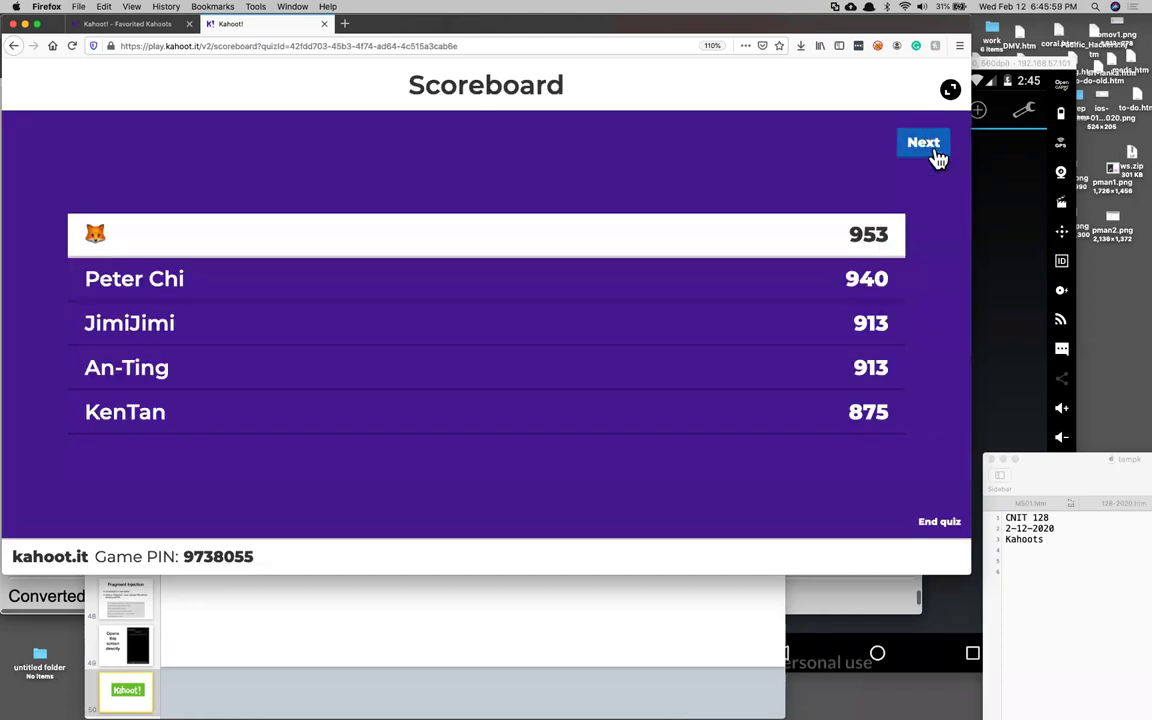
{"action": "left_click", "coordinate": [925, 156]}
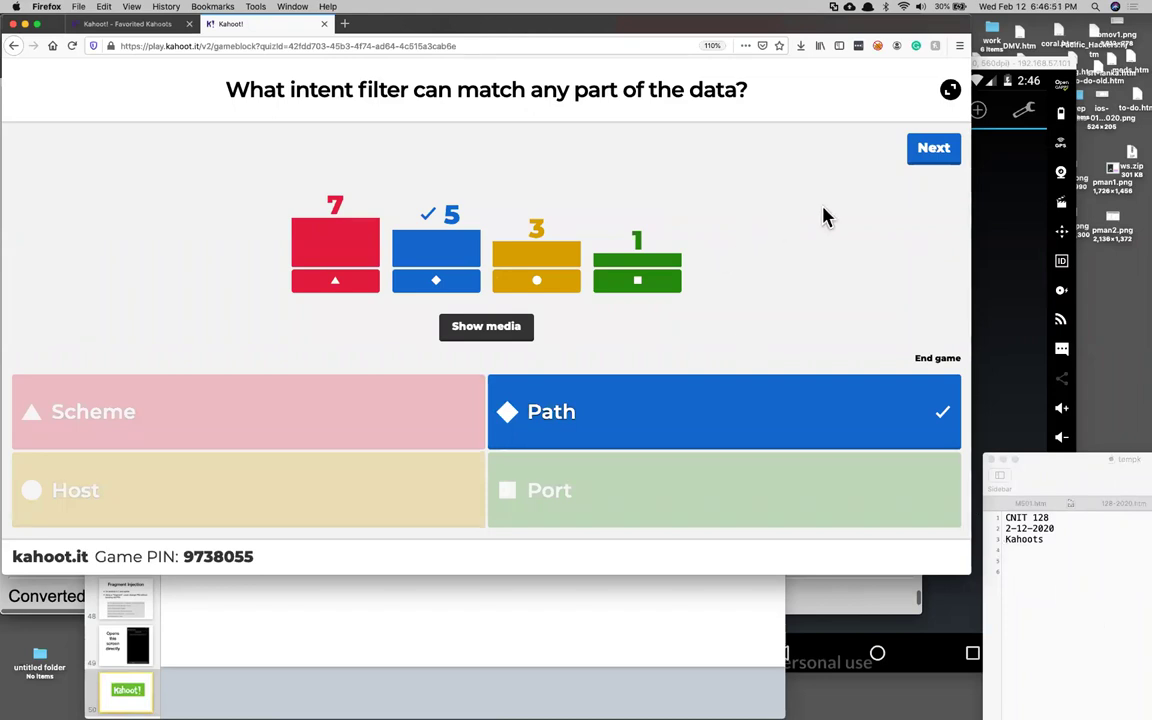
{"action": "left_click", "coordinate": [930, 155]}
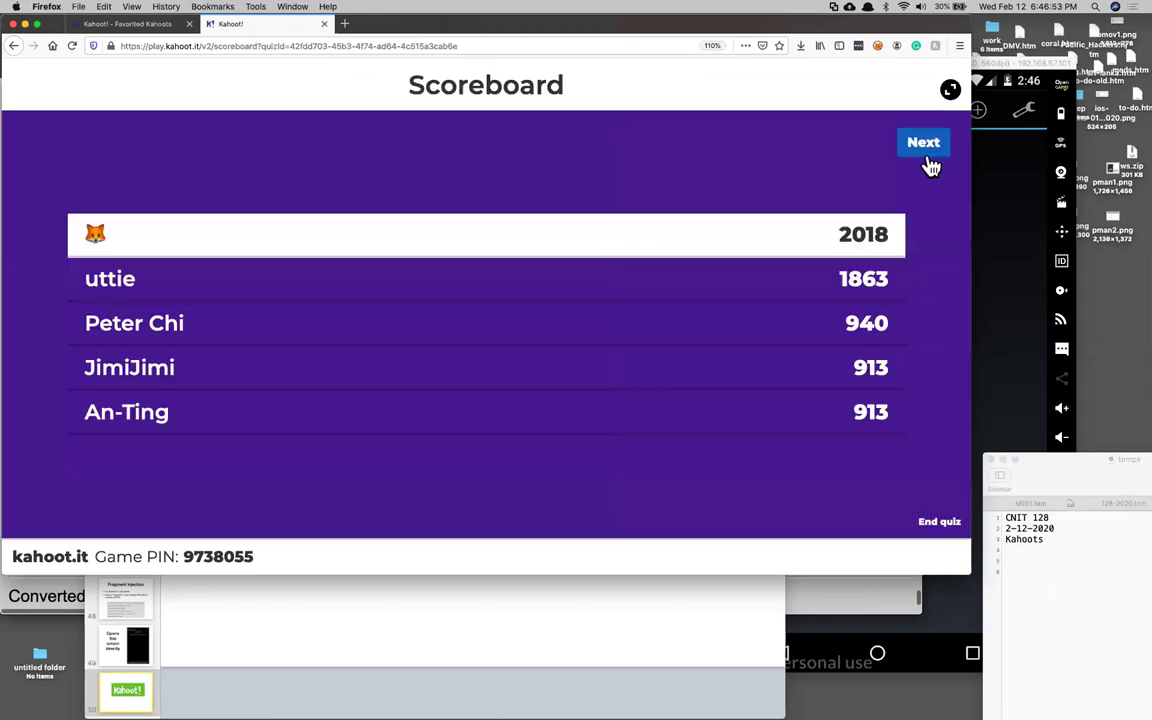
Play the drozer and URI-scheme questions, skipping the final countdown, and reach the game-over podium.
{"action": "left_click", "coordinate": [926, 158]}
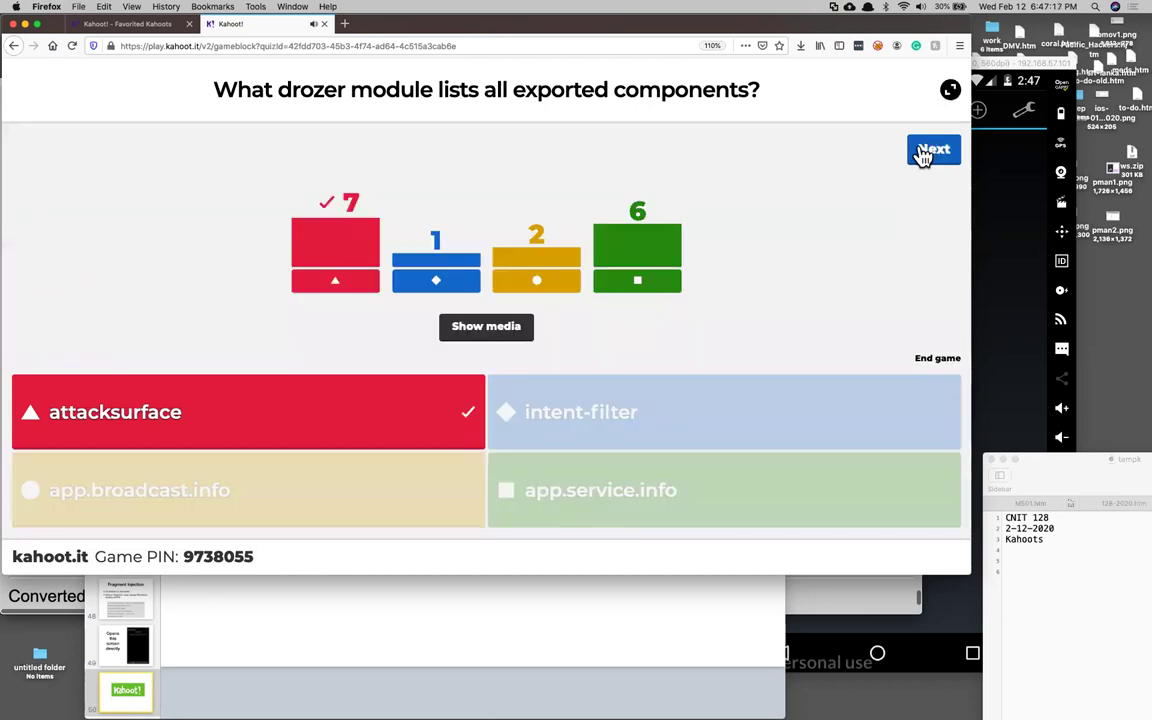
{"action": "left_click", "coordinate": [922, 152]}
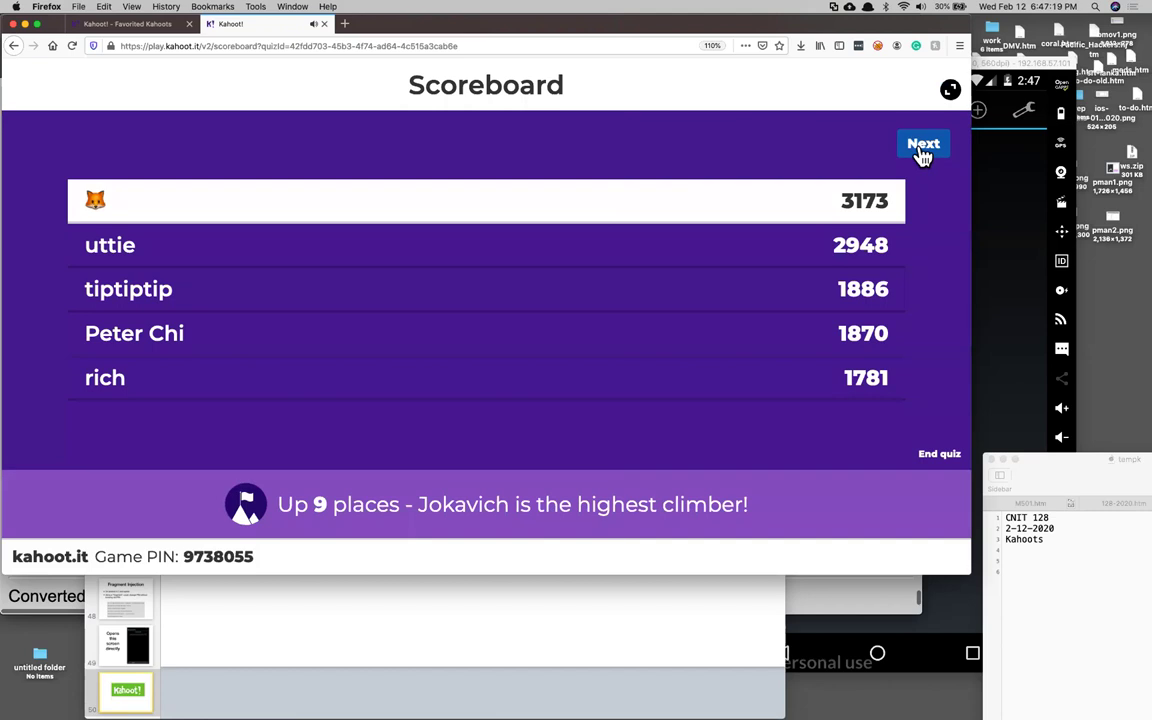
{"action": "left_click", "coordinate": [922, 152]}
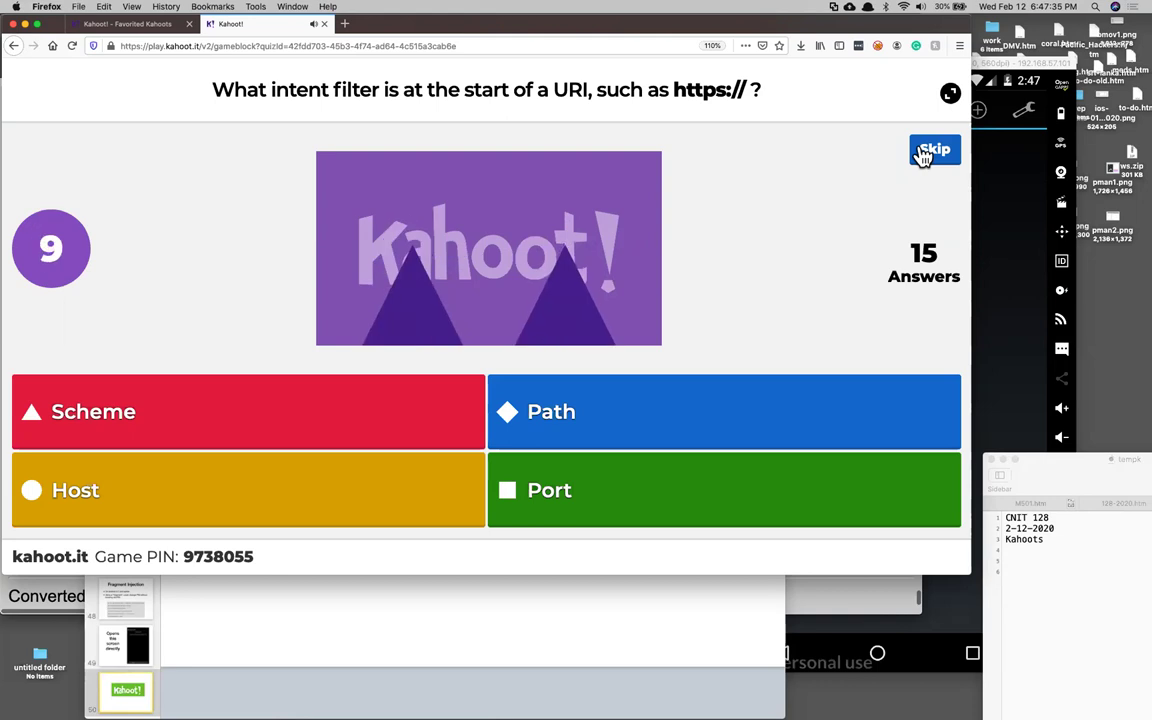
{"action": "left_click", "coordinate": [921, 156]}
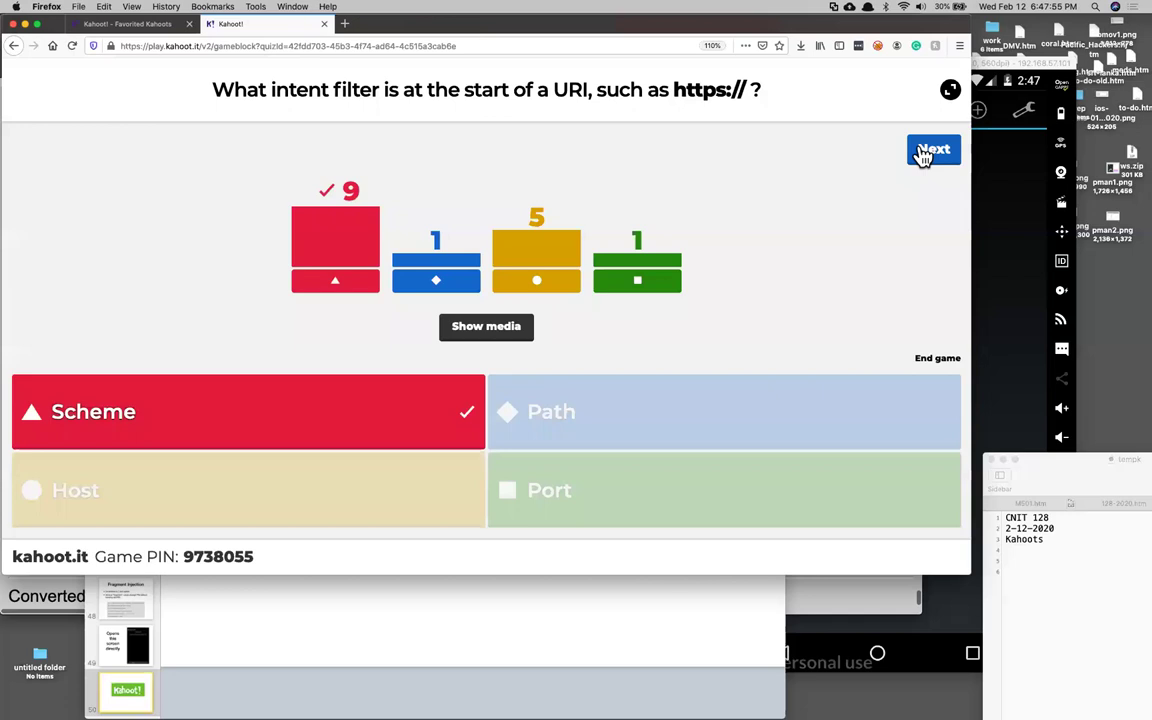
{"action": "left_click", "coordinate": [922, 152]}
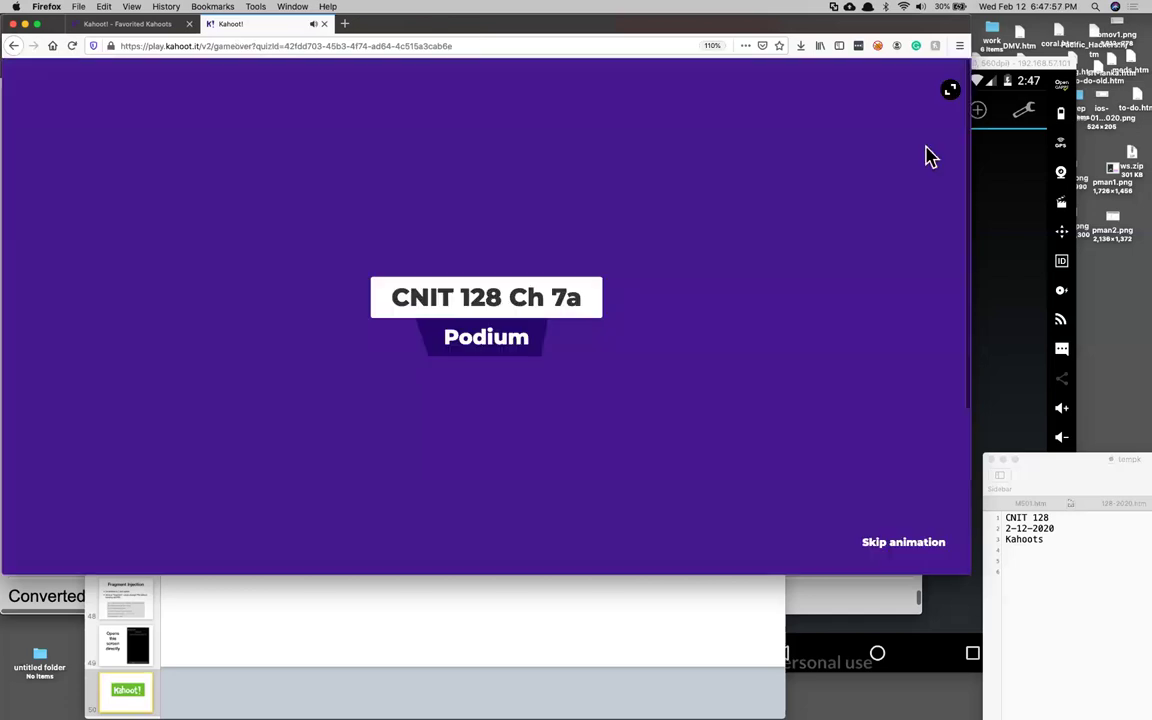
{"action": "left_click", "coordinate": [1082, 590]}
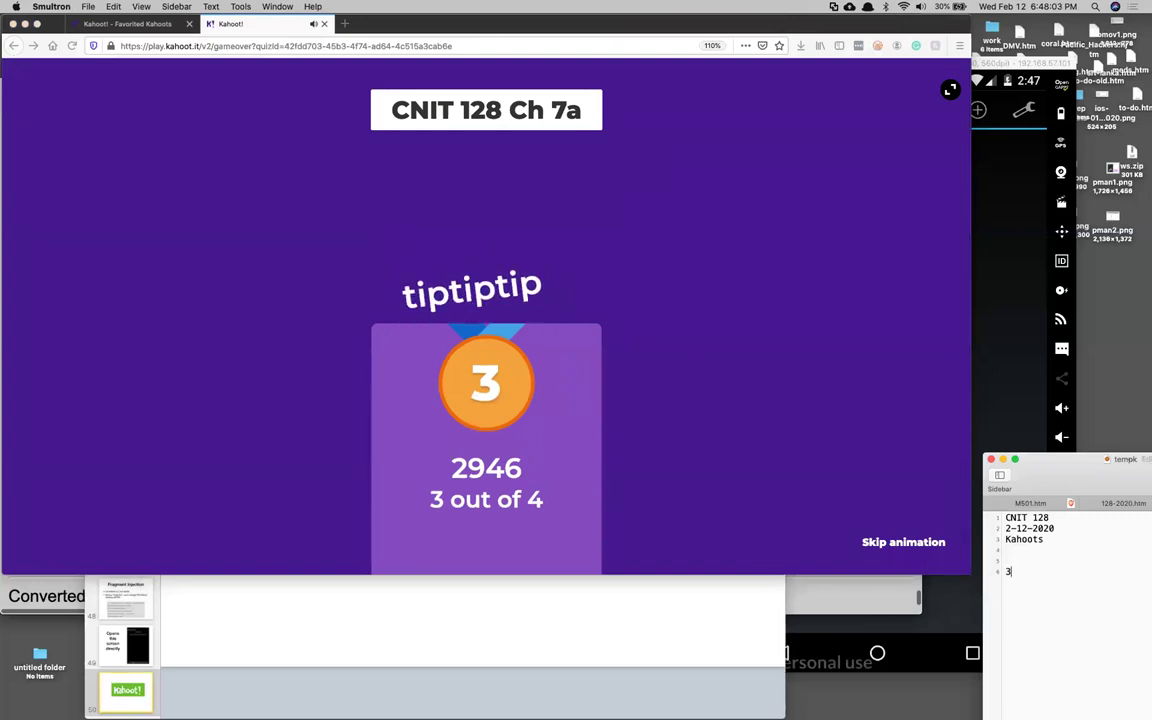
Type the three podium winners' names on separate lines, each prefixed with 3, in the tempk notes.
{"action": "type", "text": "3 Tiptip"}
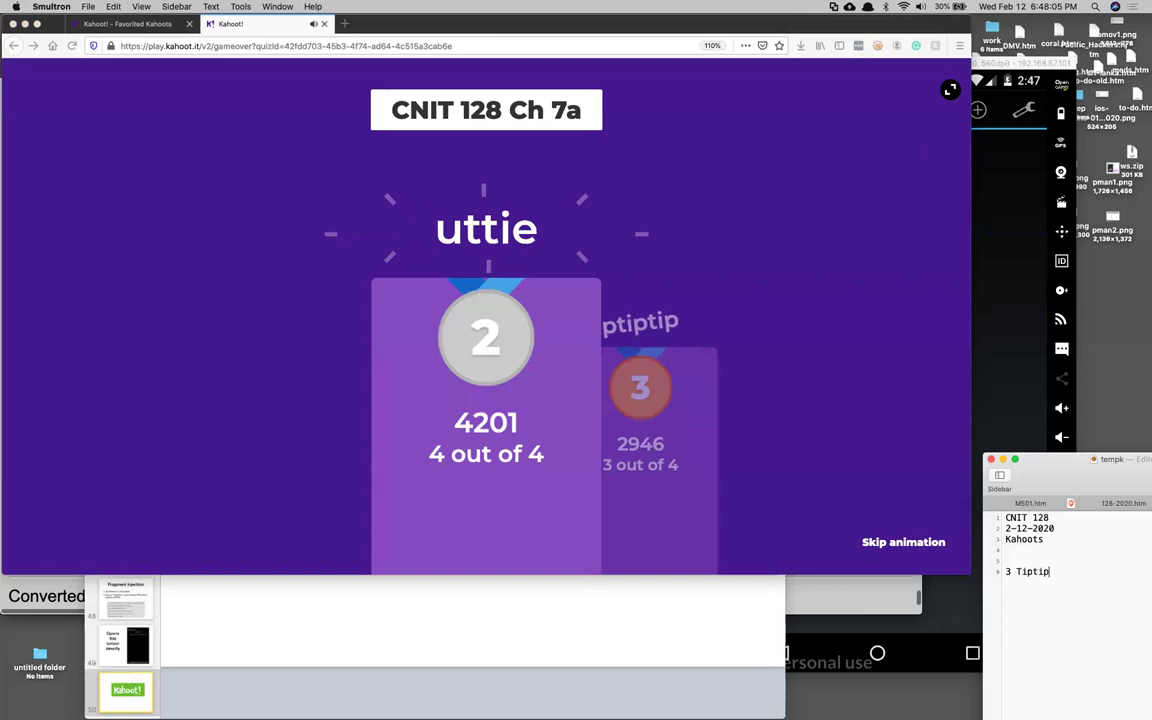
{"action": "key", "text": "Return"}
{"action": "type", "text": "3 Uttie"}
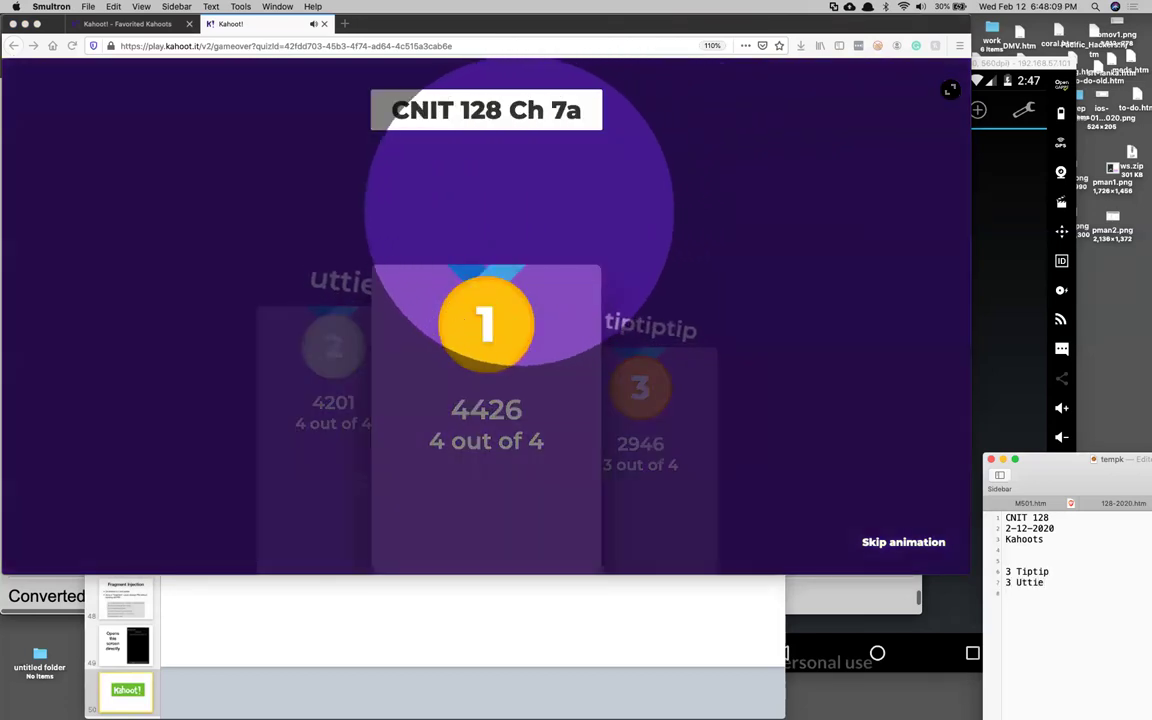
{"action": "key", "text": "Return"}
{"action": "type", "text": "3"}
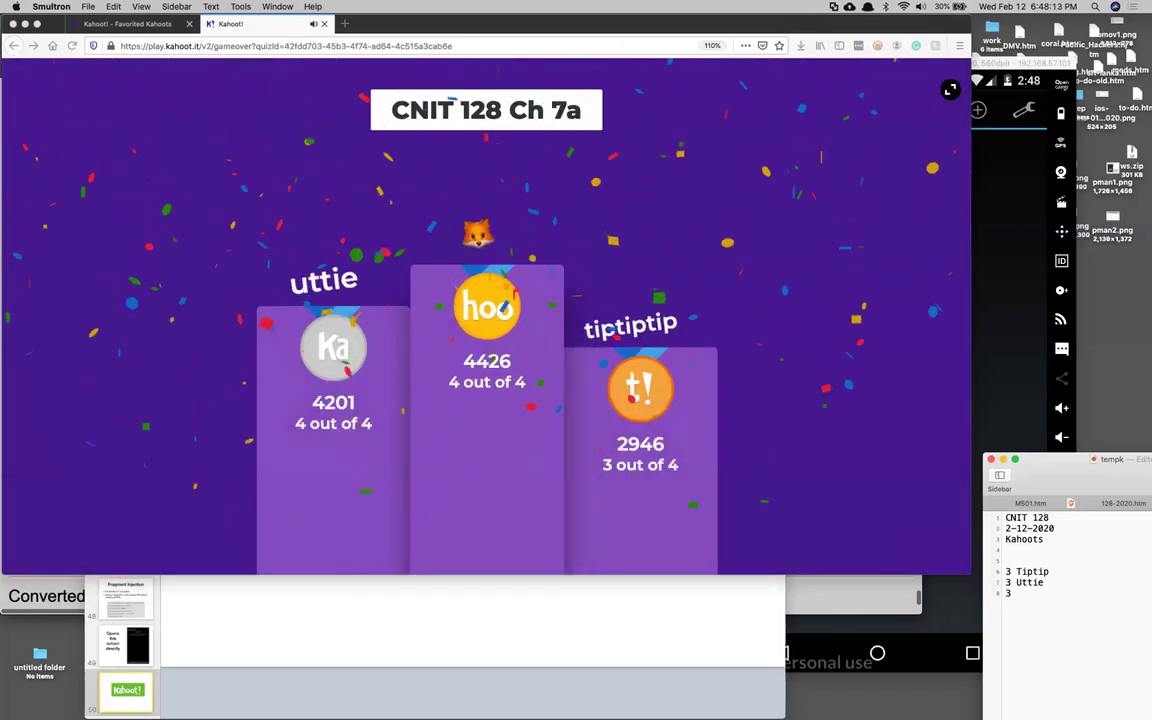
{"action": "type", "text": "Kaitly"}
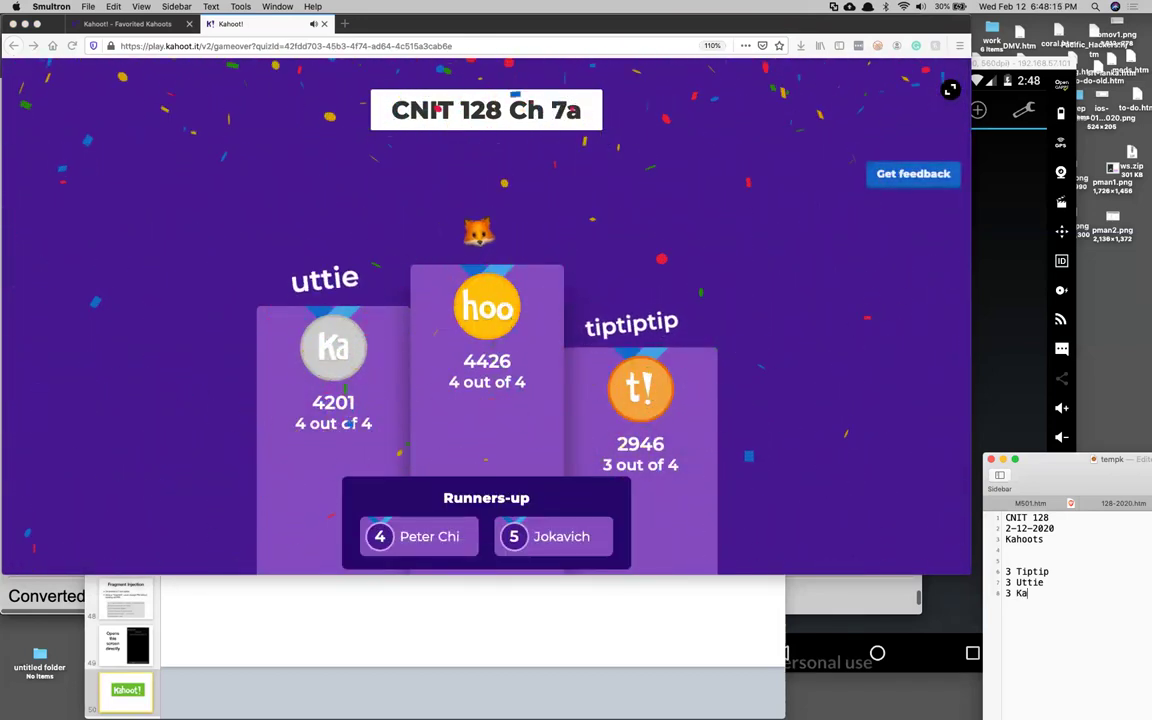
{"action": "type", "text": "n"}
{"action": "key", "text": "Return"}
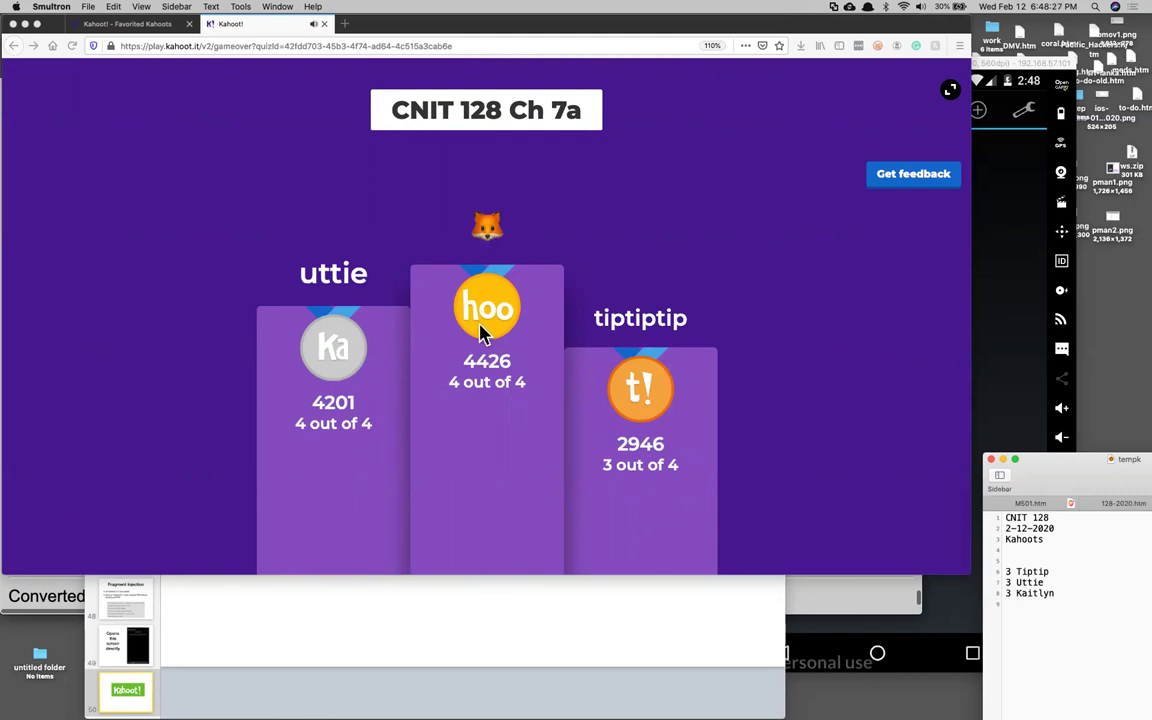
{"action": "key", "text": "super+Tab"}
{"action": "key", "text": "super+Tab"}
{"action": "key", "text": "super+Tab"}
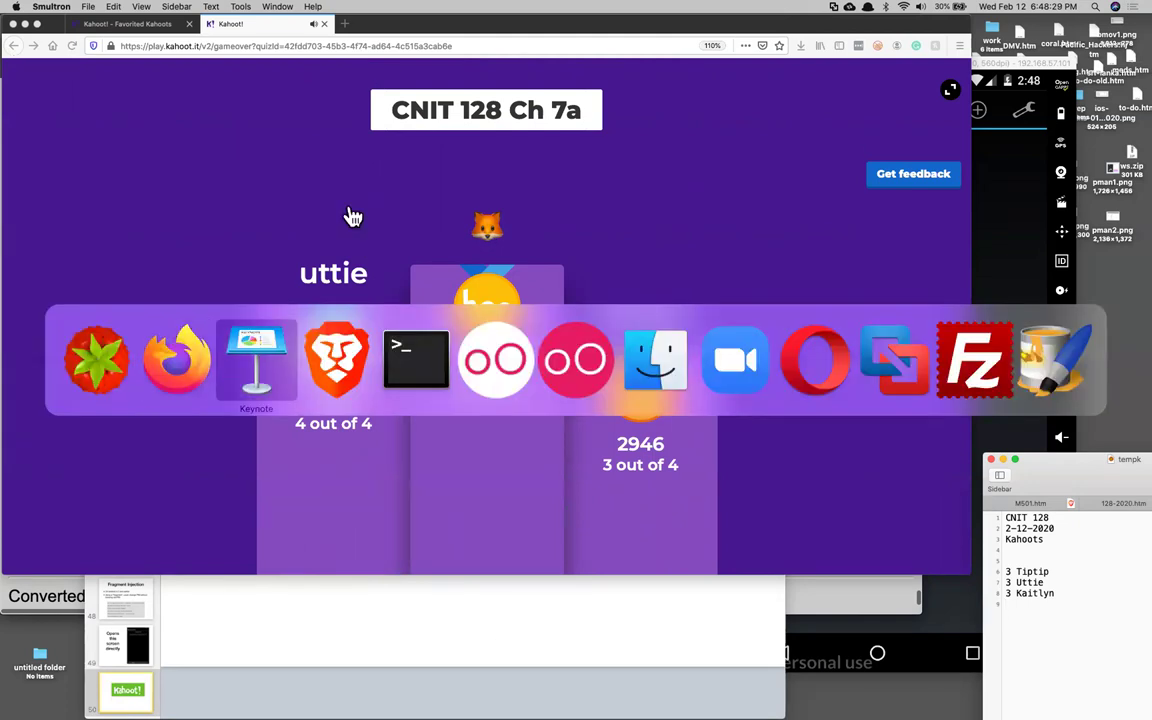
{"action": "key", "text": "super+Tab"}
{"action": "key", "text": "super+Tab"}
{"action": "key", "text": "super+Tab"}
{"action": "key", "text": "super+Tab"}
{"action": "key", "text": "super+Tab"}
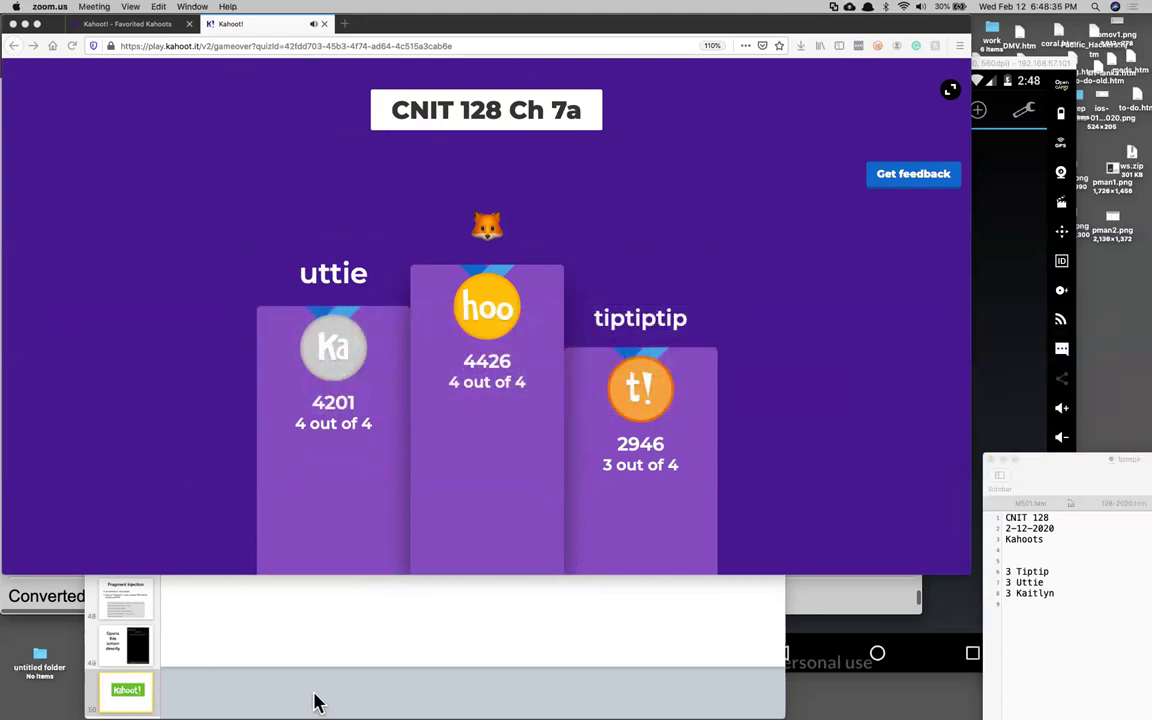
Close the finished Kahoot game tab in the browser, confirming Leave Page.
{"action": "mouse_move", "coordinate": [400, 700]}
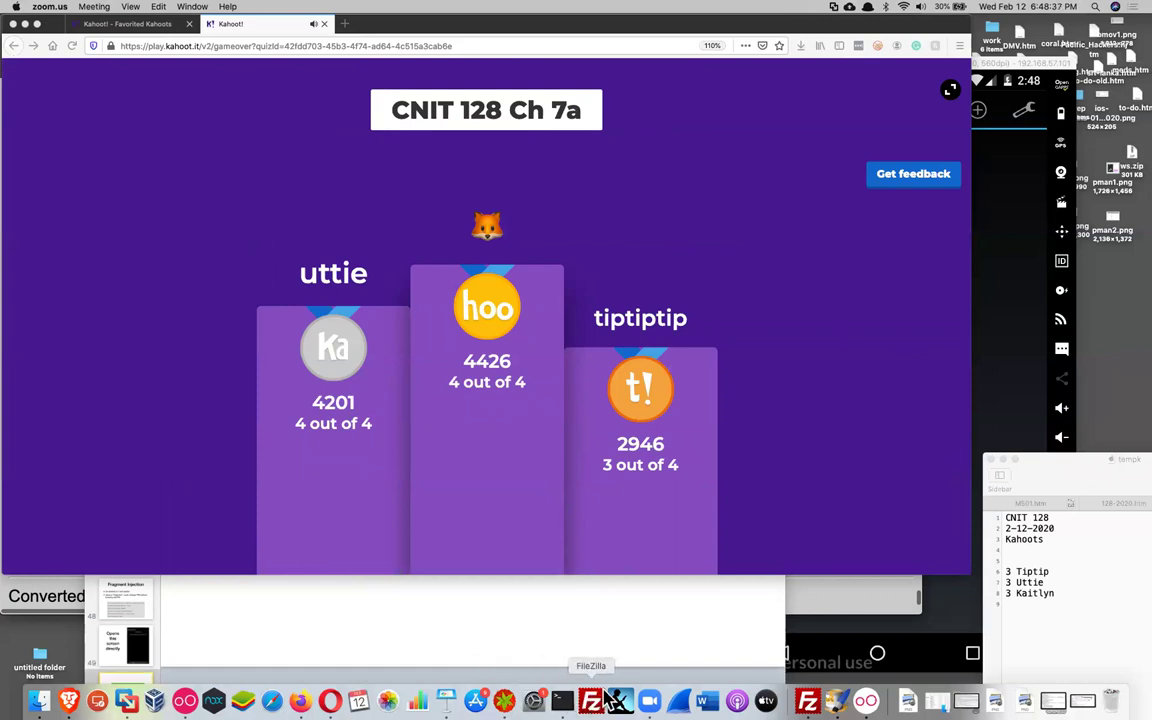
{"action": "left_click", "coordinate": [100, 388]}
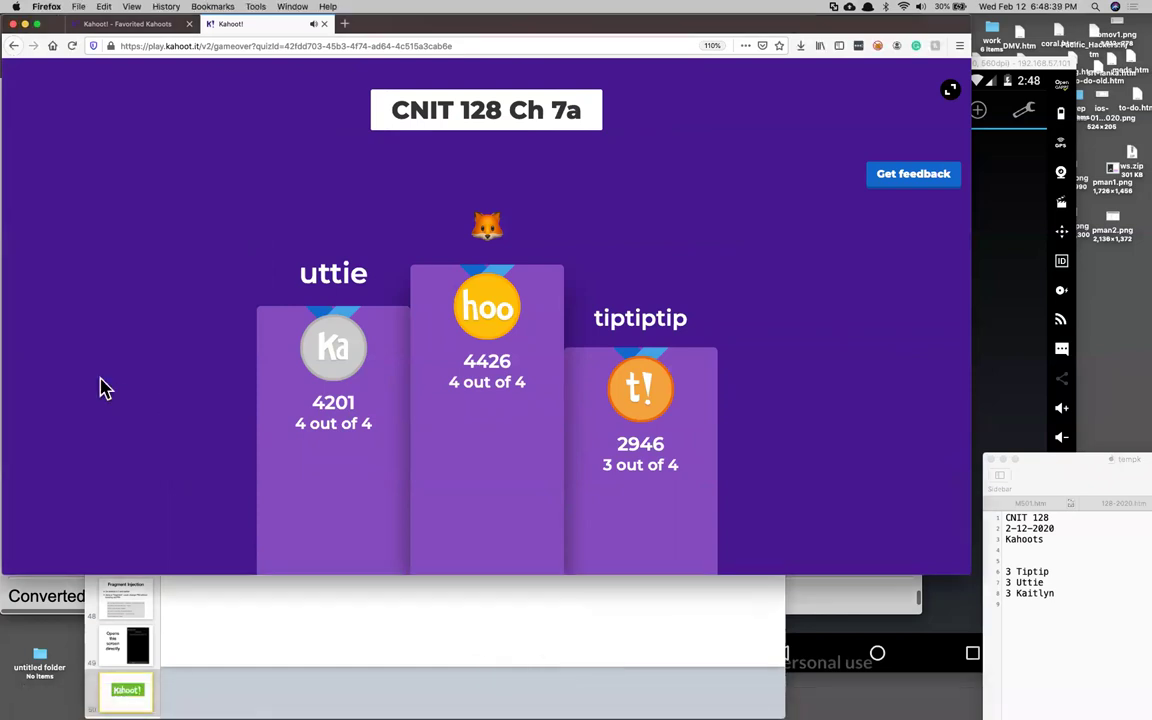
{"action": "left_click", "coordinate": [324, 24]}
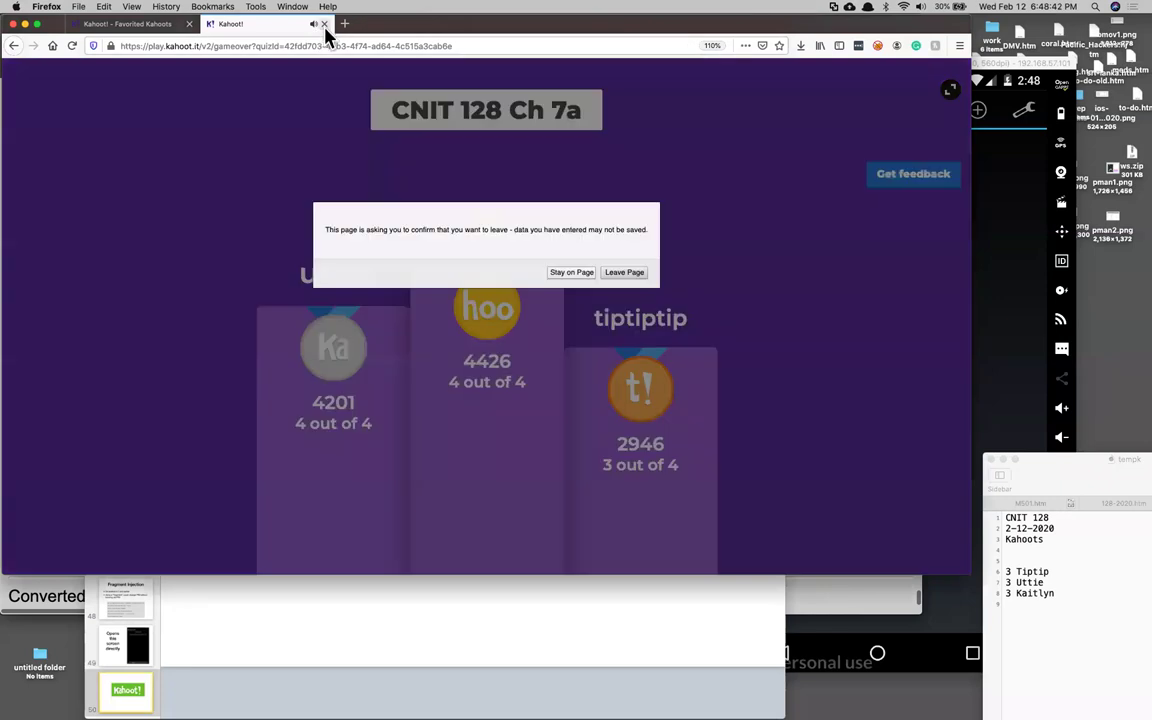
{"action": "left_click", "coordinate": [623, 274]}
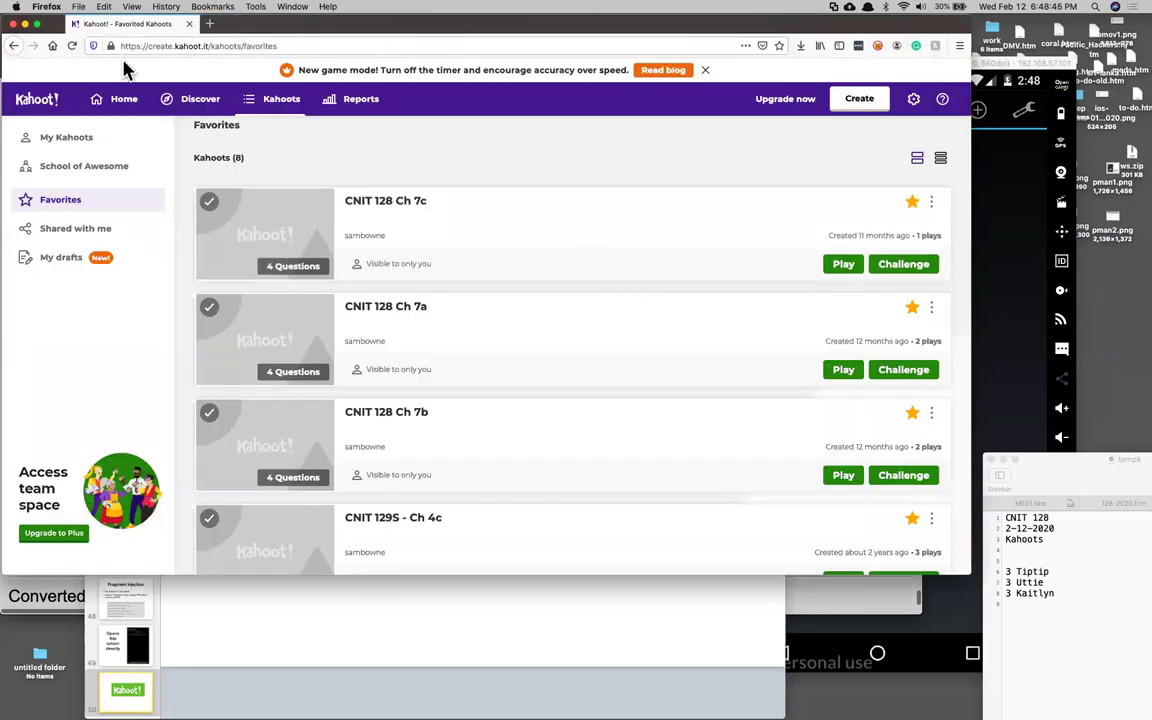
{"action": "key", "text": "super+Tab"}
{"action": "key", "text": "super+Tab"}
{"action": "key", "text": "super+Tab"}
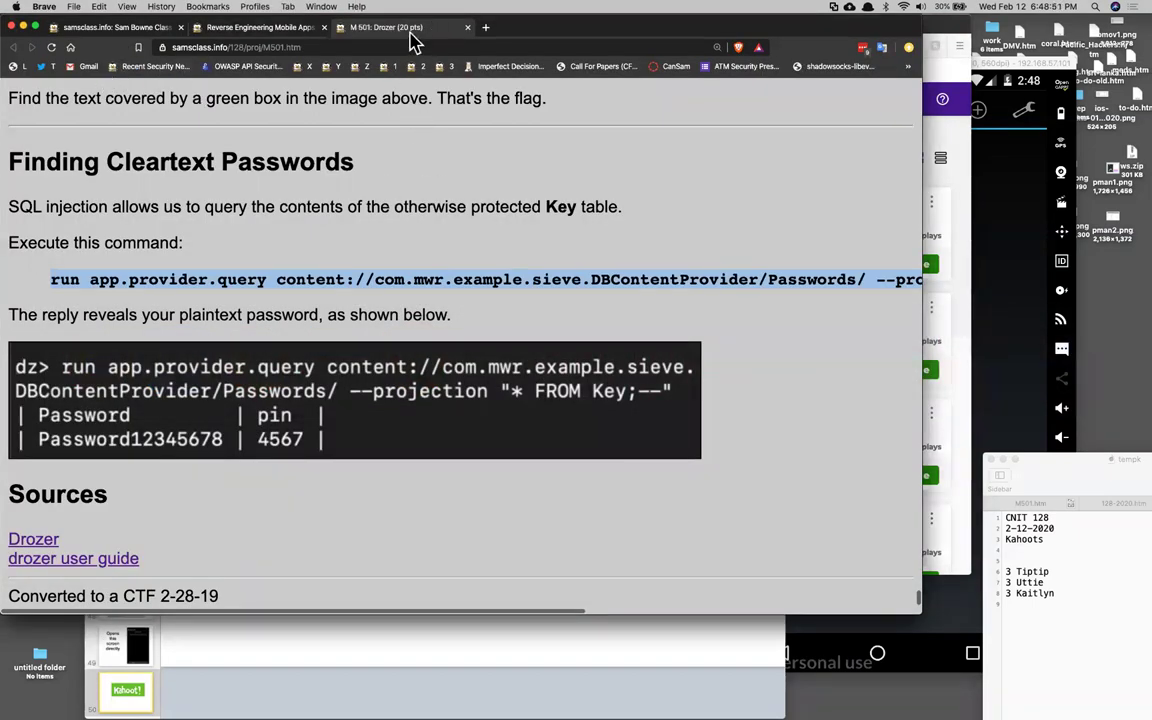
Close the M 501: Drozer project page with Cmd+W.
{"action": "key", "text": "super+w"}
{"action": "scroll", "coordinate": [473, 224], "scroll_direction": "down", "scroll_amount": 10}
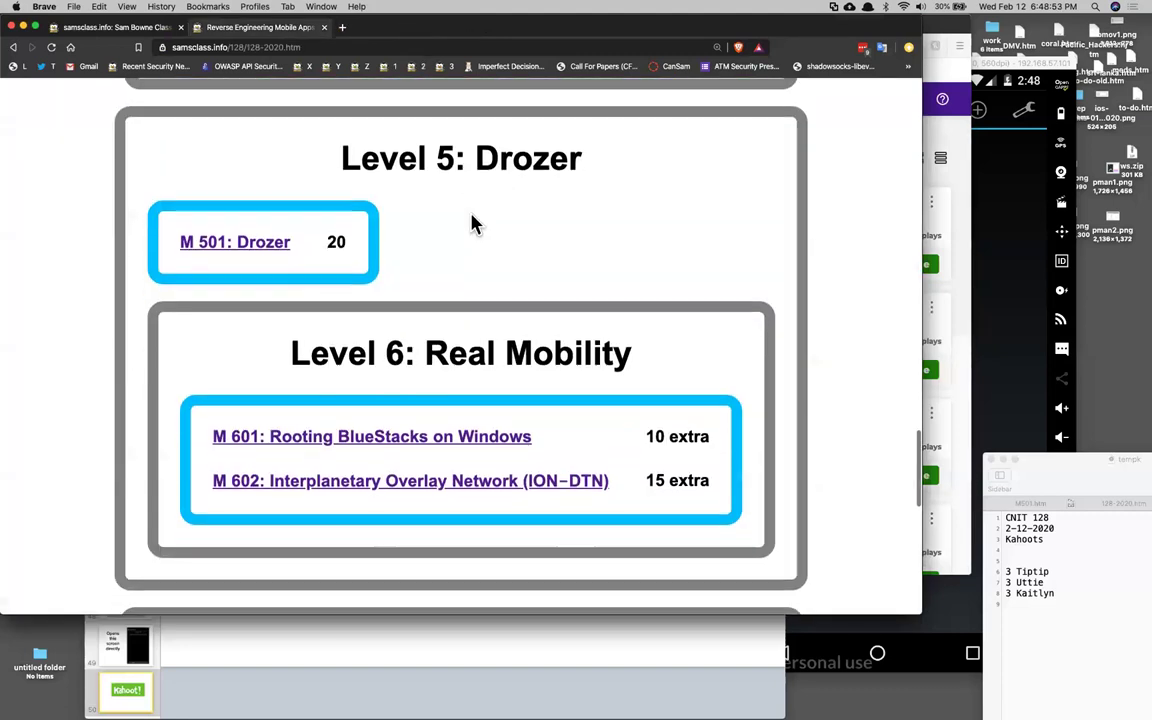
{"action": "scroll", "coordinate": [473, 215], "scroll_direction": "up", "scroll_amount": 10}
{"action": "scroll", "coordinate": [473, 224], "scroll_direction": "down", "scroll_amount": 6}
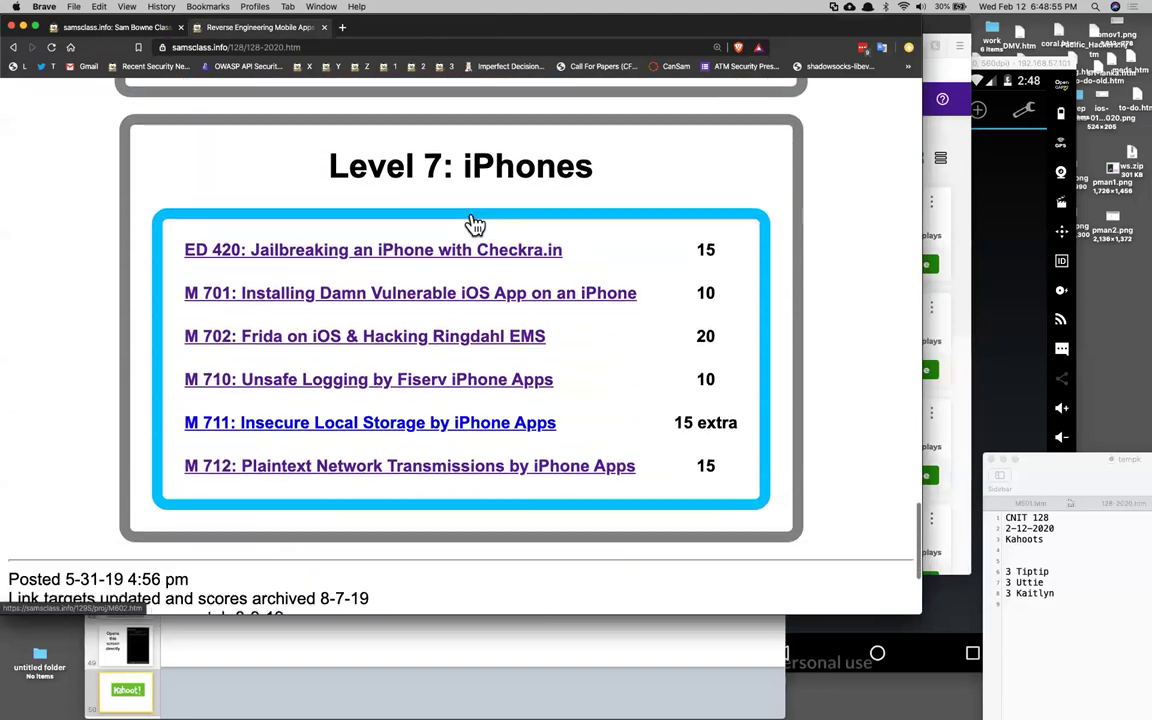
Open the ED 420, M 710, M 711 and M 712 project links in new tabs, then view ED 420.
{"action": "right_click", "coordinate": [420, 149]}
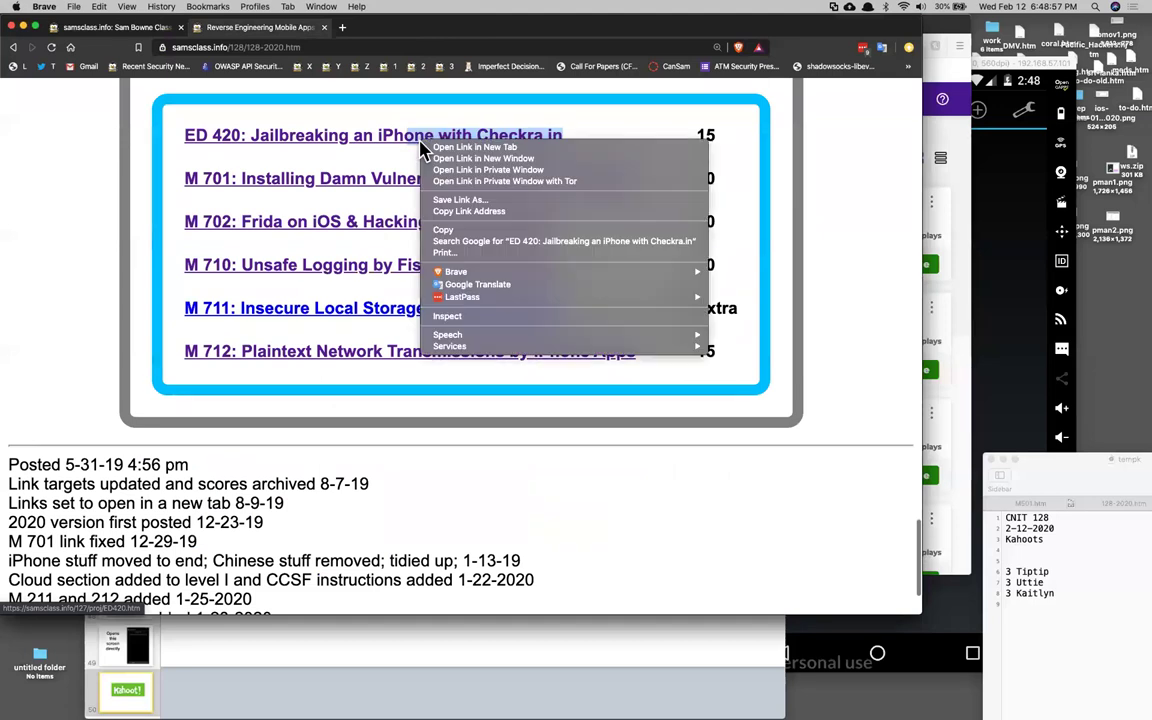
{"action": "left_click", "coordinate": [436, 148]}
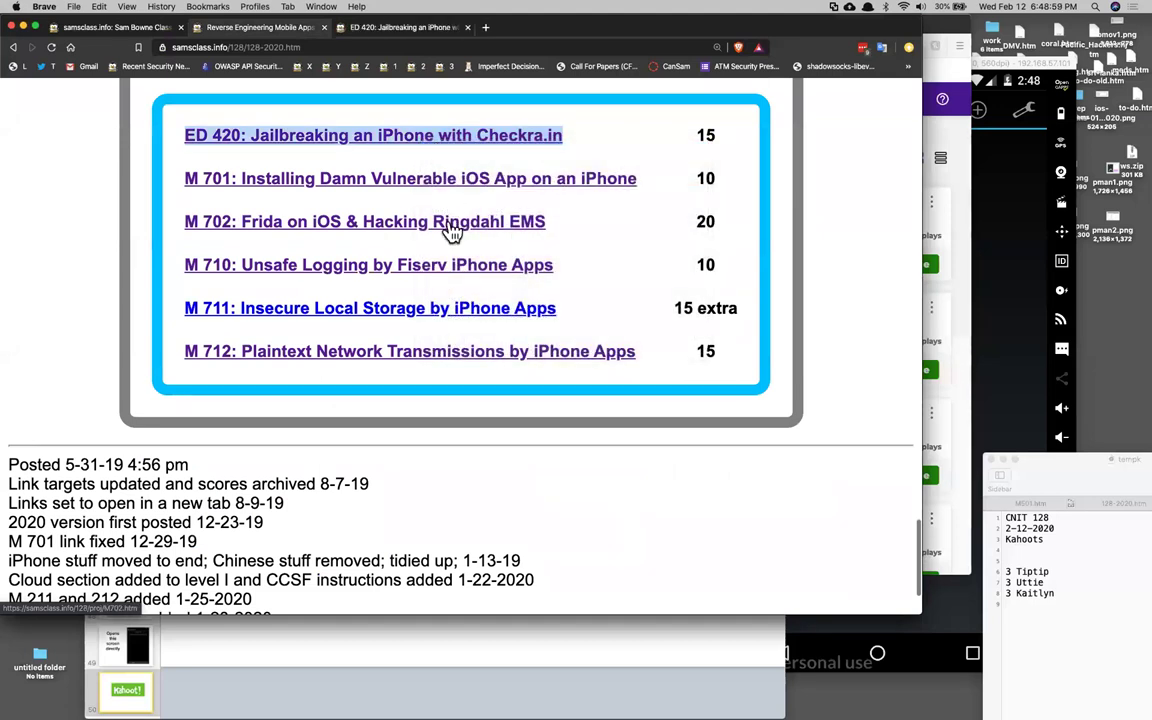
{"action": "right_click", "coordinate": [440, 276]}
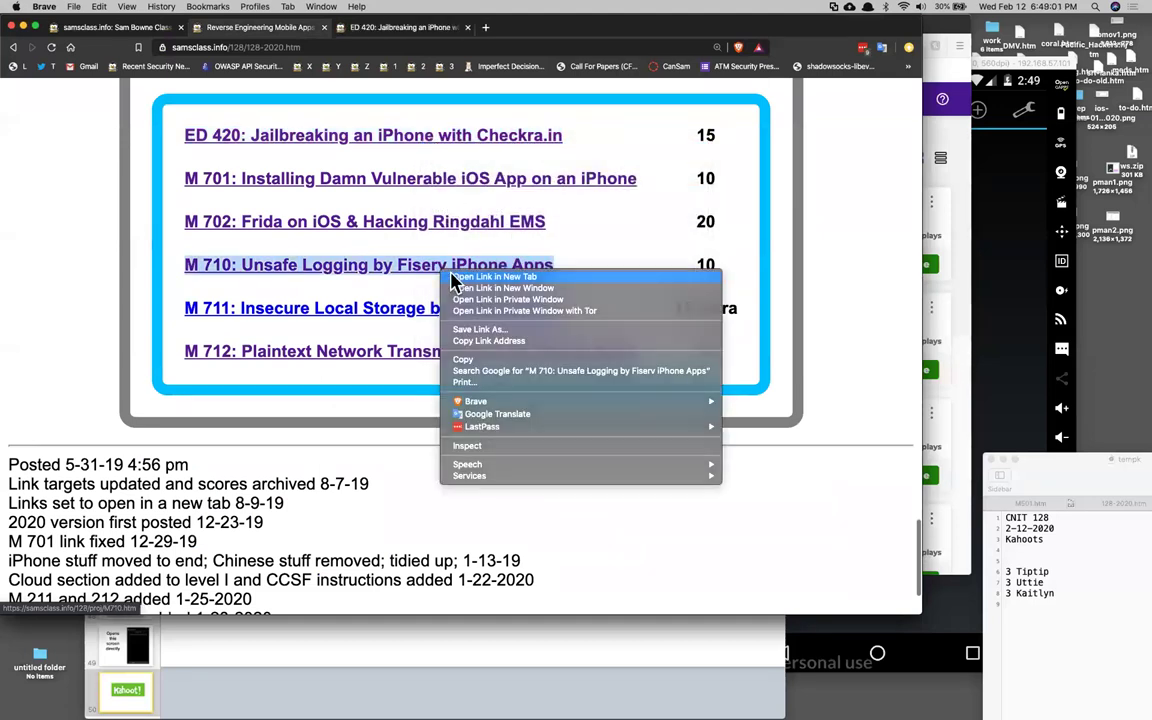
{"action": "left_click", "coordinate": [452, 284]}
{"action": "right_click", "coordinate": [472, 312]}
{"action": "left_click", "coordinate": [474, 311]}
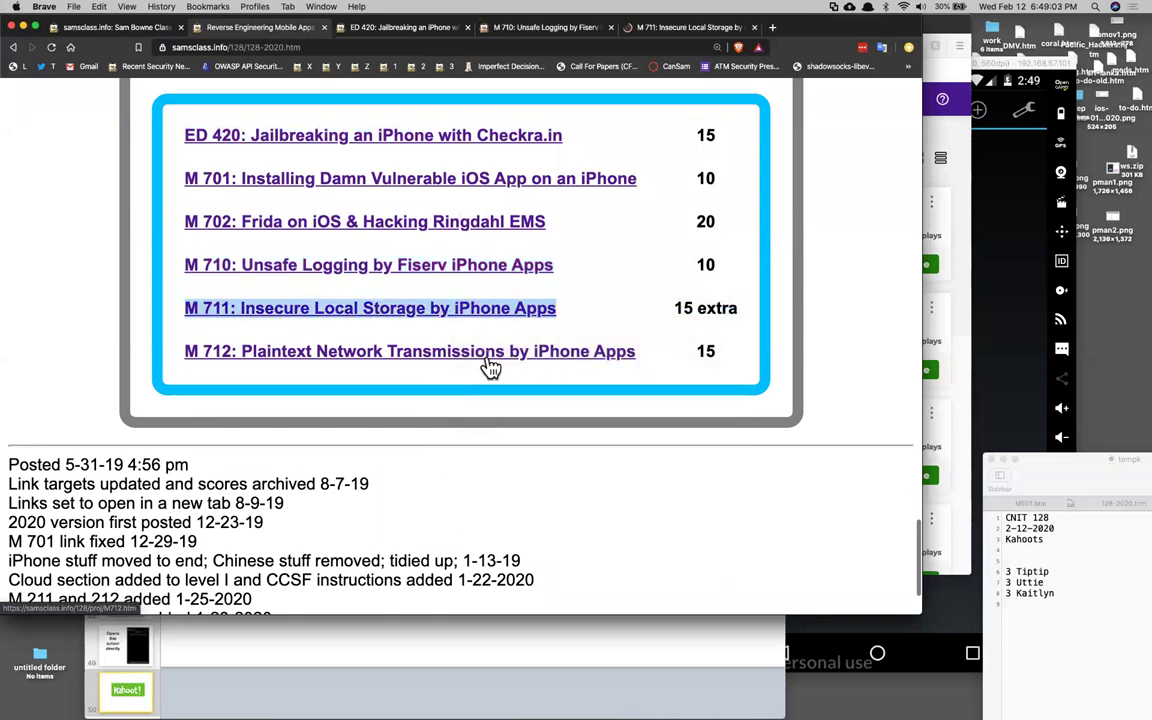
{"action": "right_click", "coordinate": [488, 356]}
{"action": "left_click", "coordinate": [510, 362]}
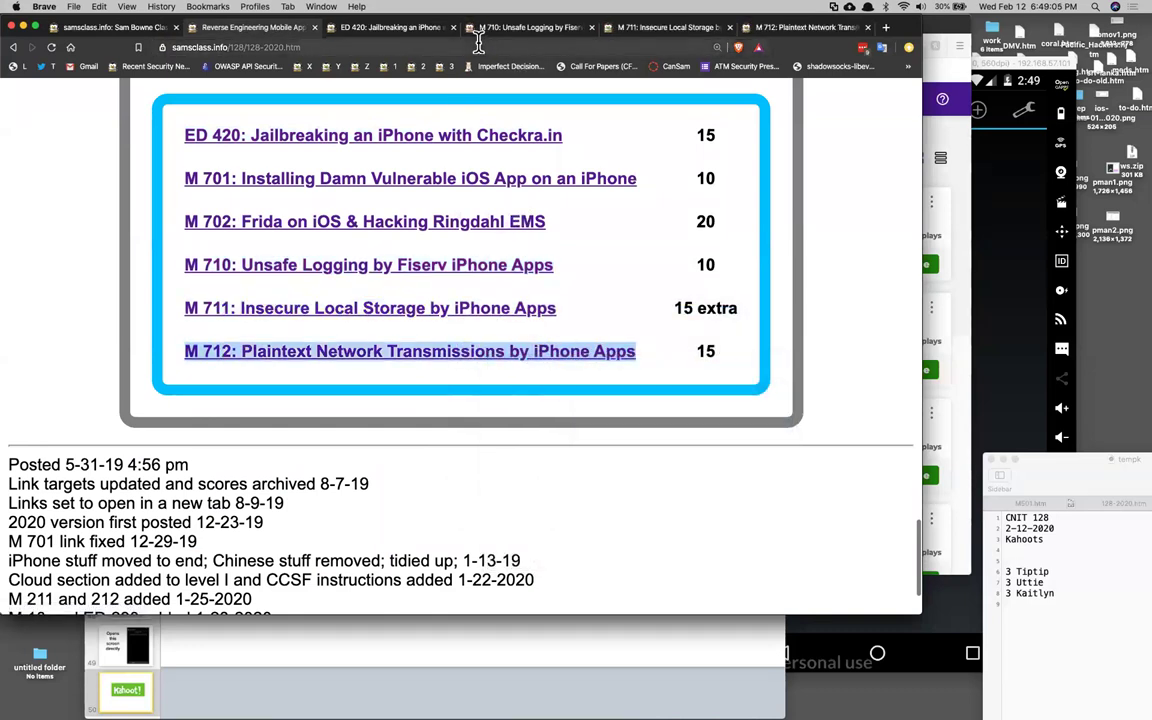
{"action": "left_click", "coordinate": [394, 31]}
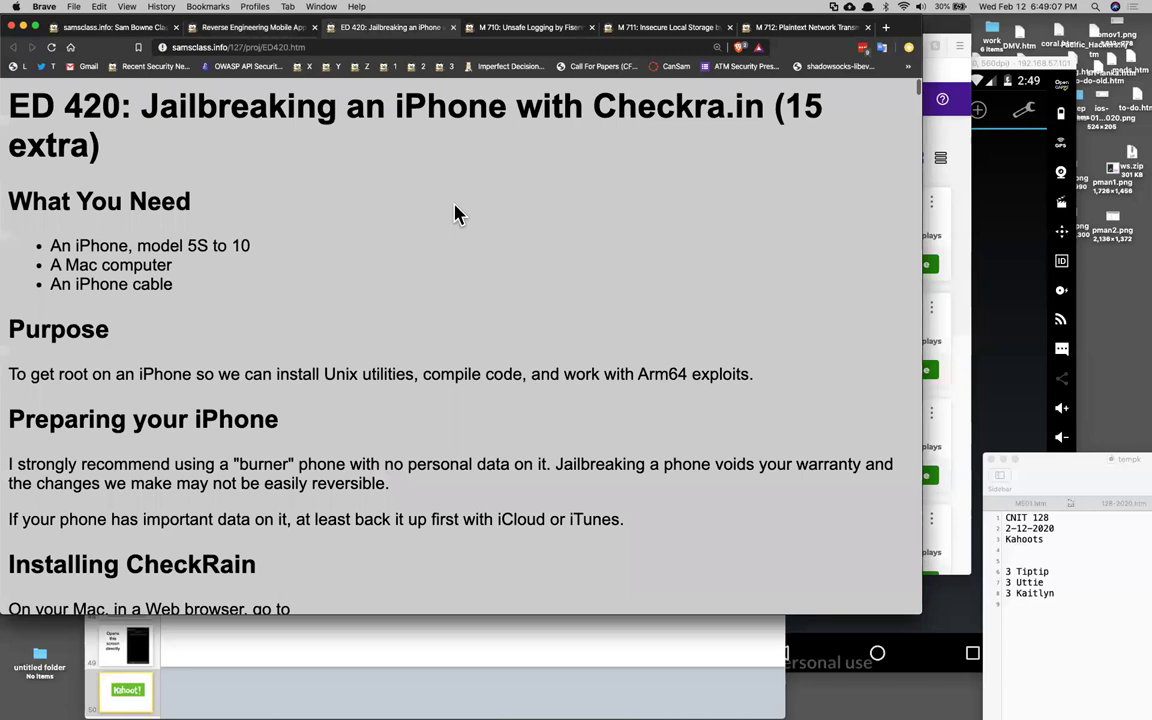
Look over the ED 420 page, then bring up the M 710: Unsafe Logging by Fiserv iPhone Apps tab.
{"action": "scroll", "coordinate": [455, 214], "scroll_direction": "down", "scroll_amount": 10}
{"action": "scroll", "coordinate": [455, 214], "scroll_direction": "up", "scroll_amount": 1}
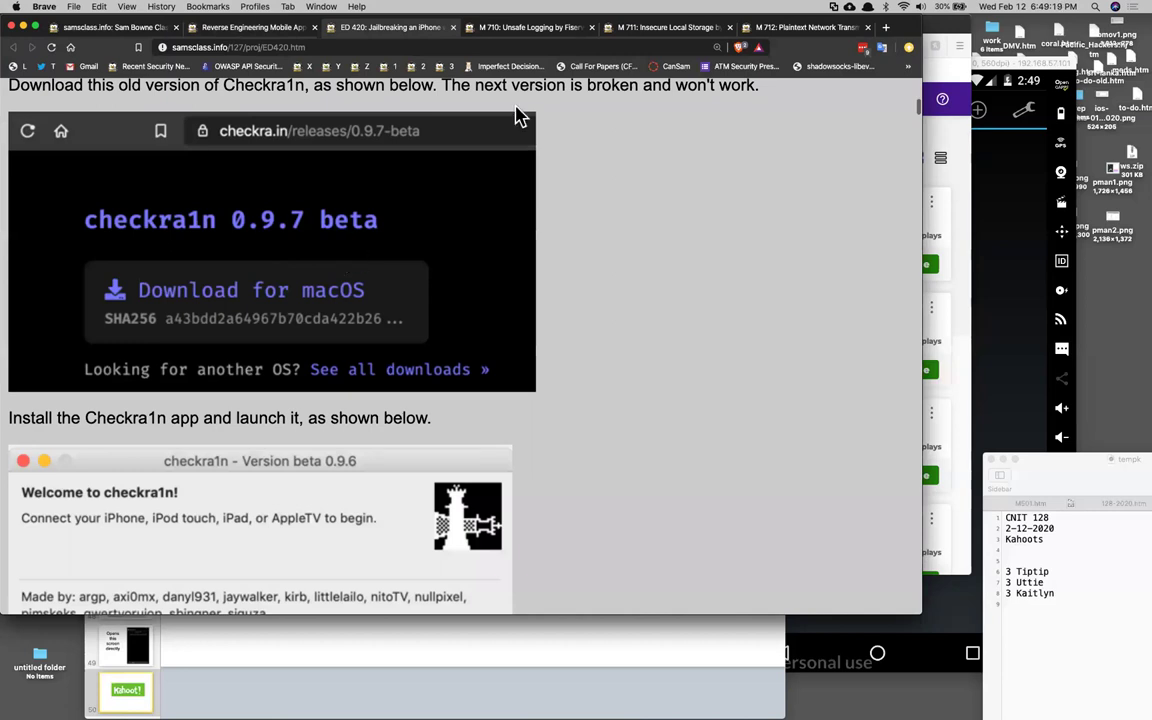
{"action": "left_click", "coordinate": [505, 30]}
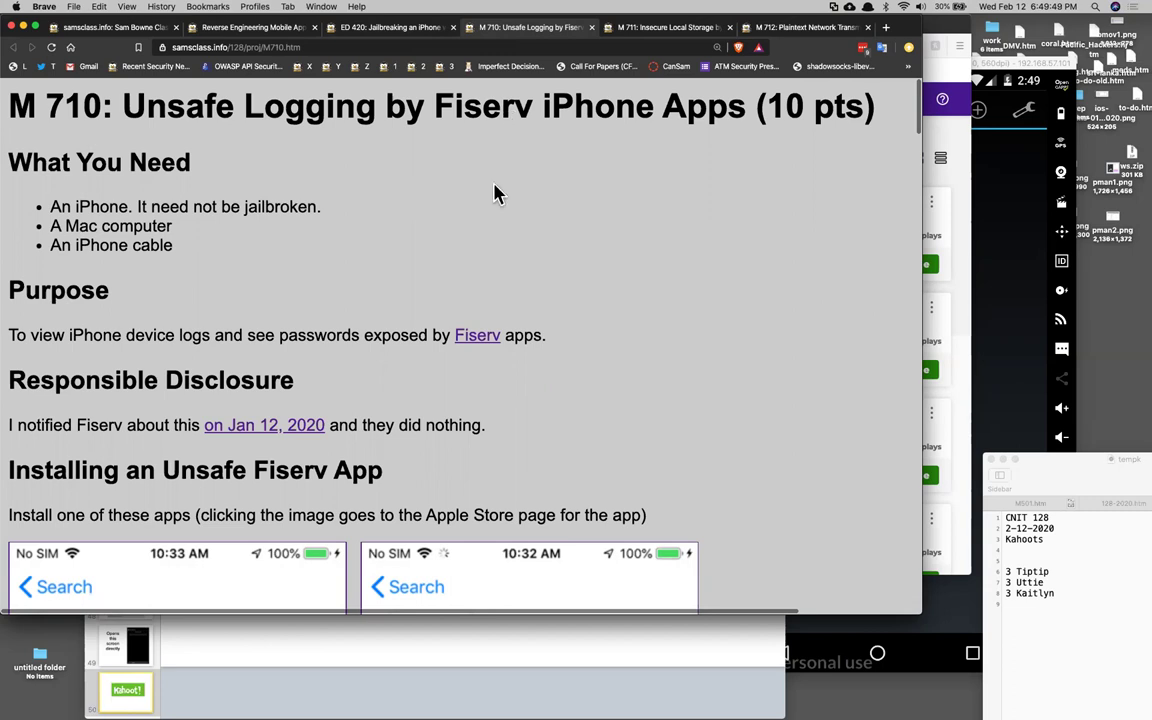
{"action": "scroll", "coordinate": [495, 193], "scroll_direction": "down", "scroll_amount": 10}
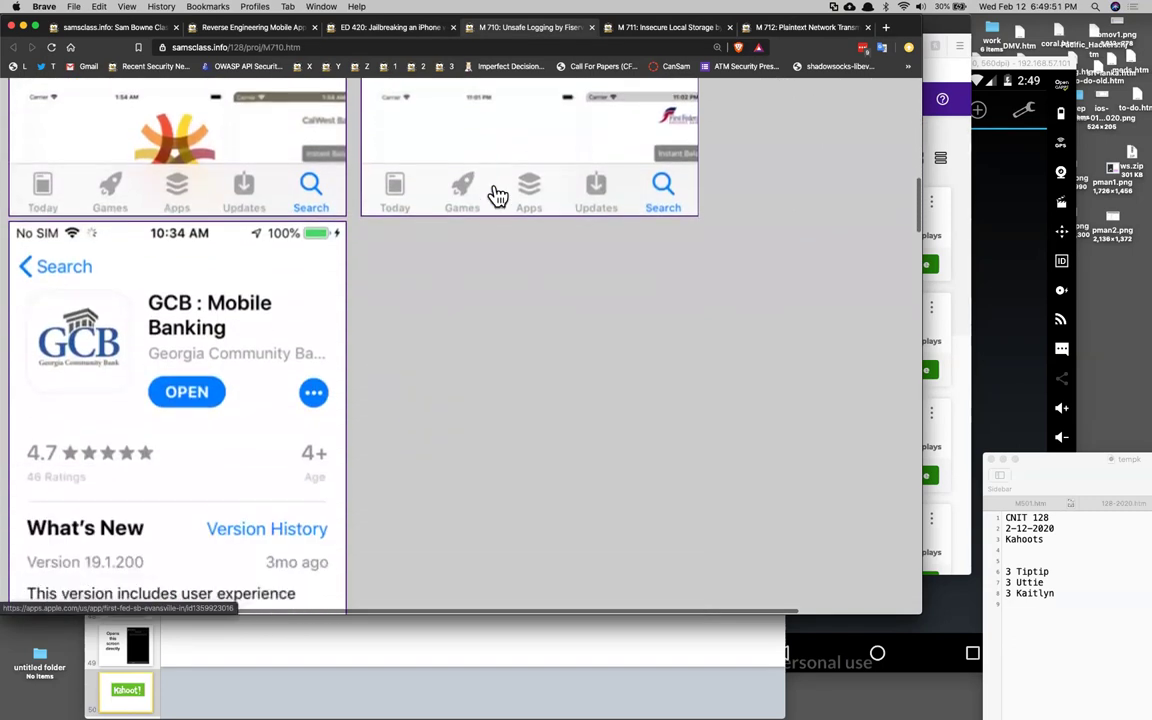
{"action": "scroll", "coordinate": [495, 193], "scroll_direction": "down", "scroll_amount": 15}
{"action": "scroll", "coordinate": [495, 190], "scroll_direction": "up", "scroll_amount": 7}
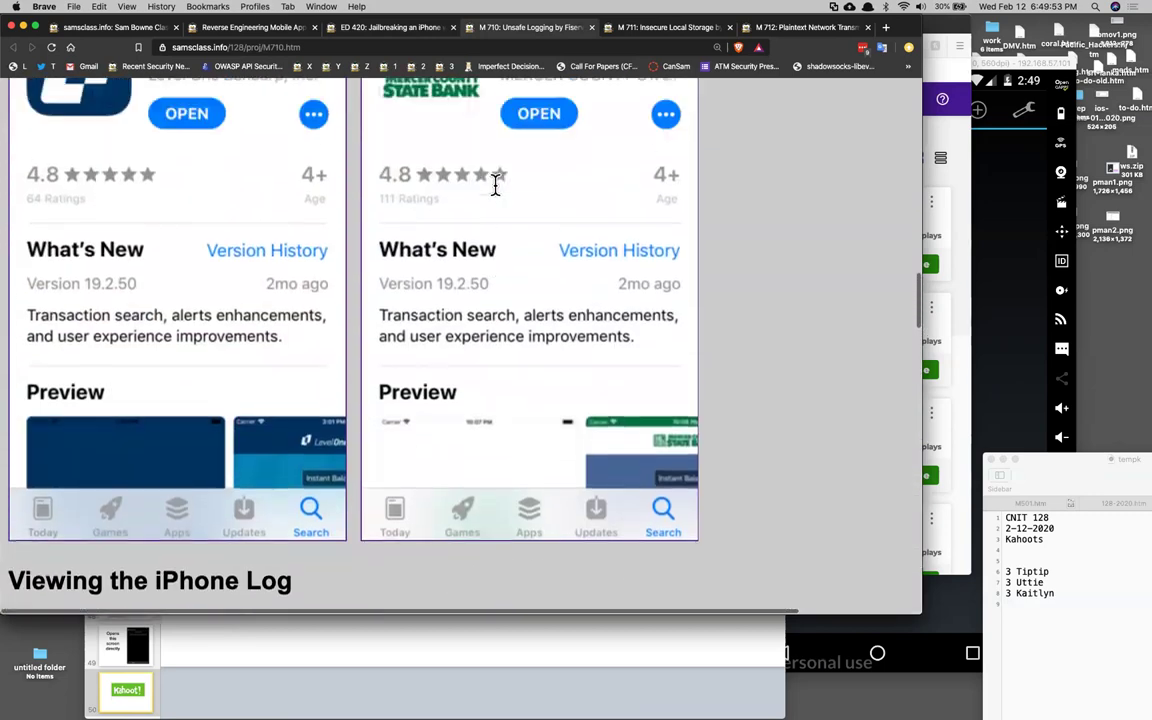
{"action": "scroll", "coordinate": [495, 185], "scroll_direction": "up", "scroll_amount": 2}
{"action": "scroll", "coordinate": [610, 300], "scroll_direction": "down", "scroll_amount": 5}
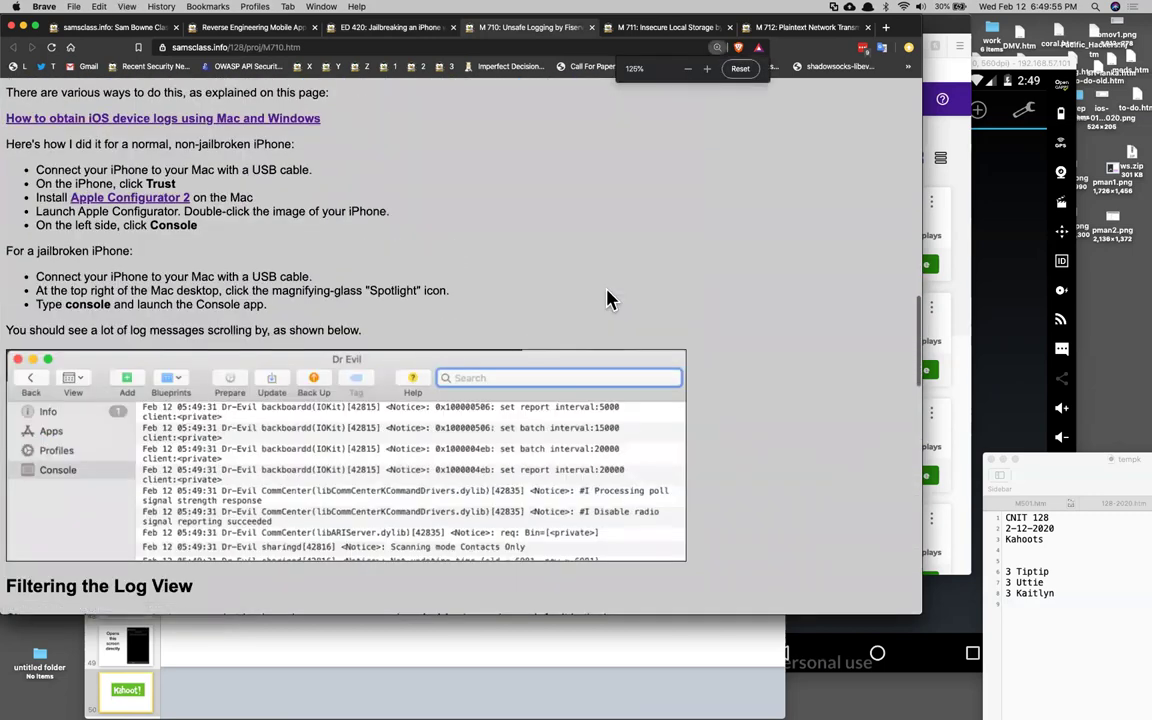
{"action": "scroll", "coordinate": [608, 298], "scroll_direction": "up", "scroll_amount": 15}
{"action": "scroll", "coordinate": [608, 298], "scroll_direction": "up", "scroll_amount": 3}
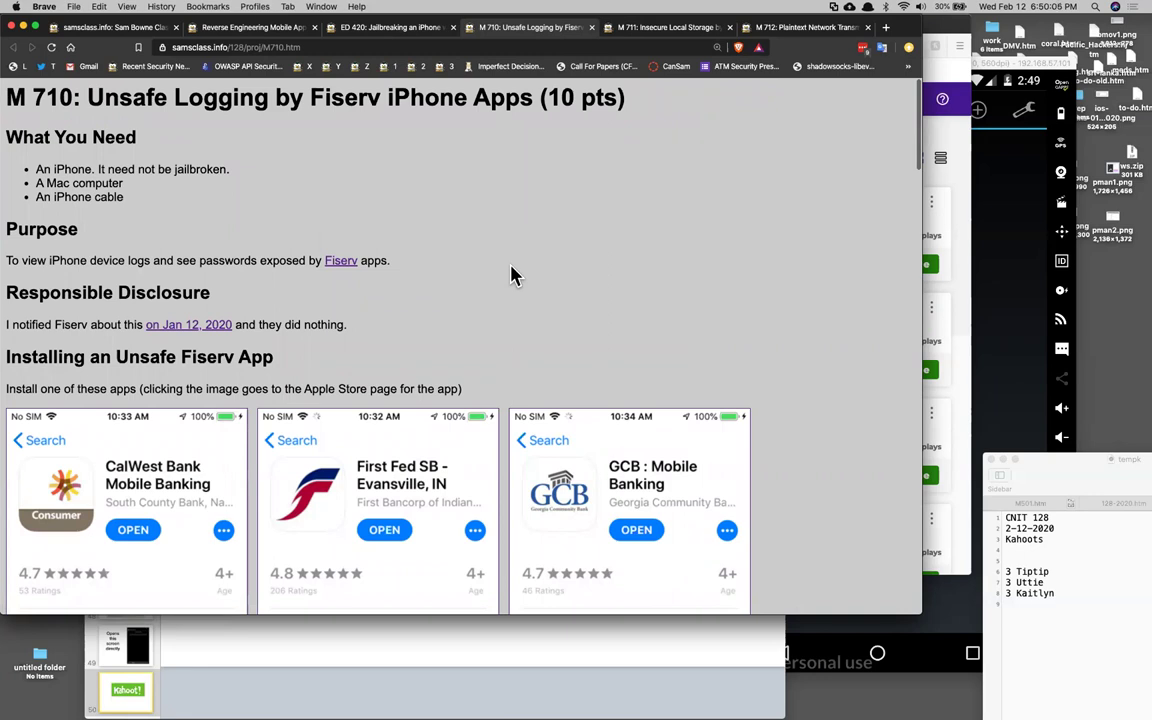
{"action": "scroll", "coordinate": [510, 275], "scroll_direction": "down", "scroll_amount": 10}
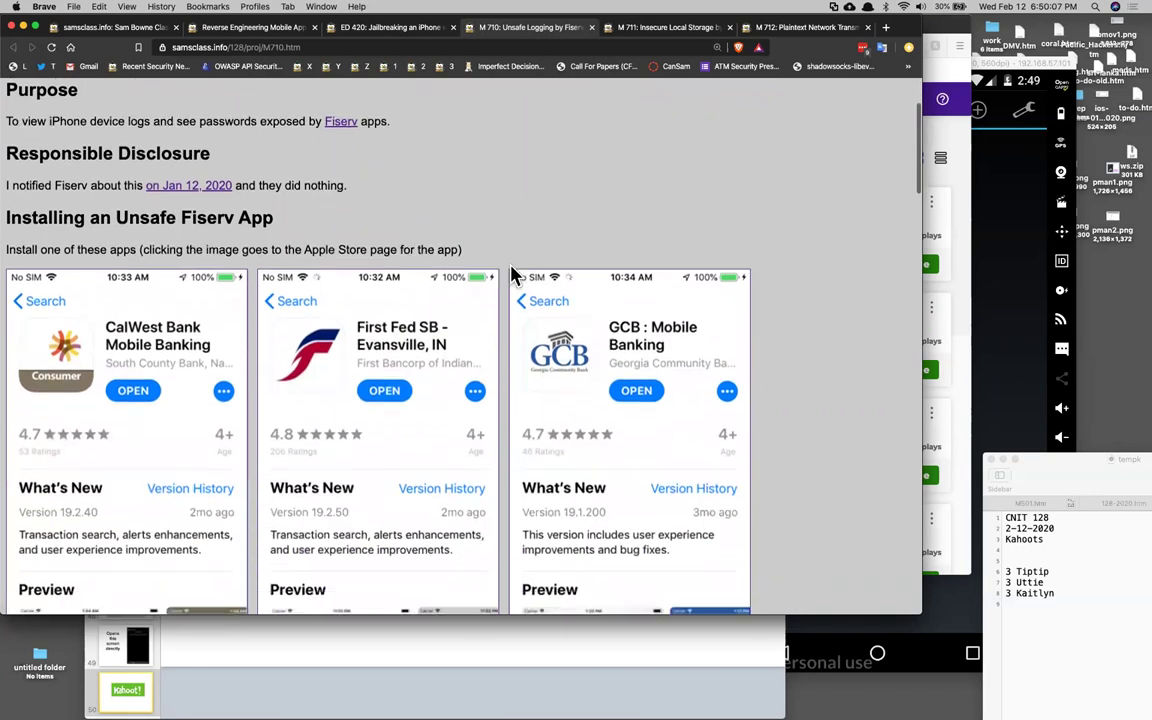
{"action": "scroll", "coordinate": [512, 275], "scroll_direction": "down", "scroll_amount": 20}
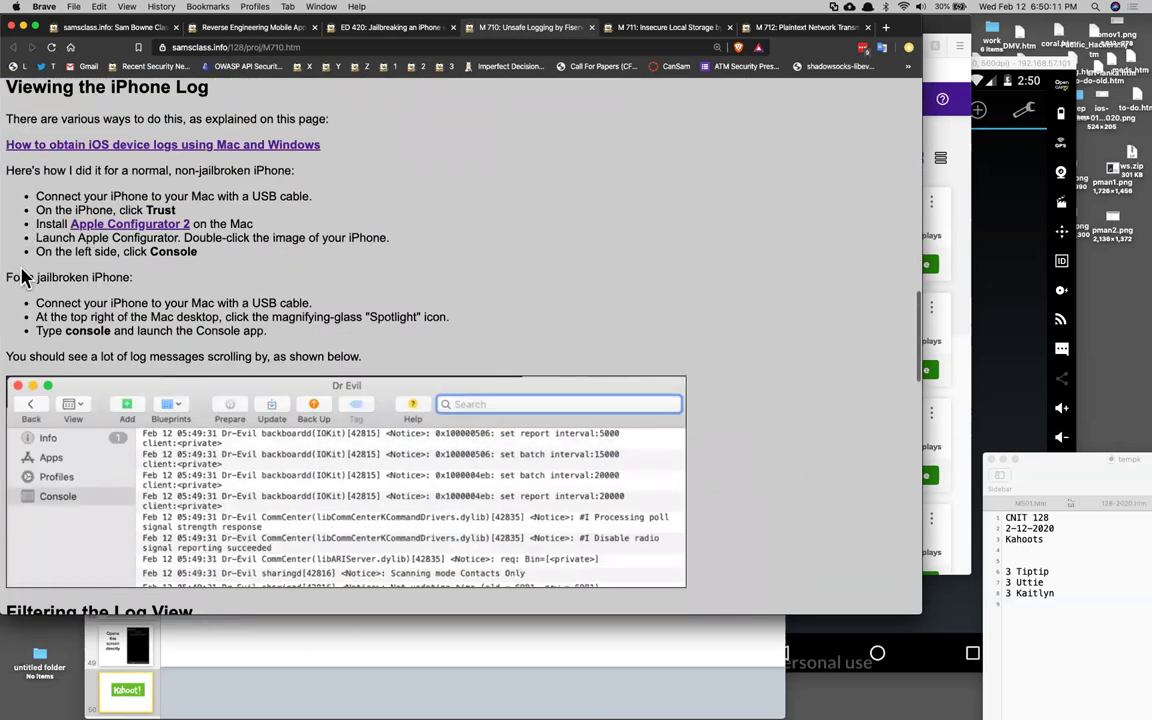
{"action": "scroll", "coordinate": [24, 250], "scroll_direction": "down", "scroll_amount": 3}
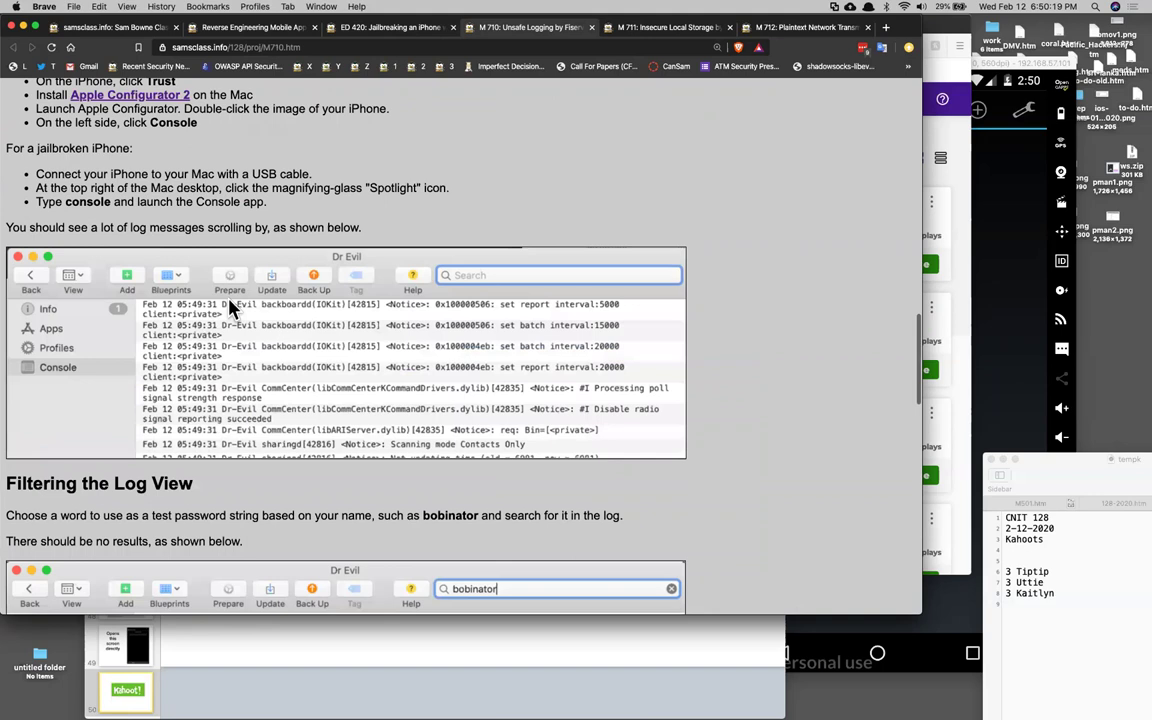
{"action": "scroll", "coordinate": [229, 306], "scroll_direction": "up", "scroll_amount": 3}
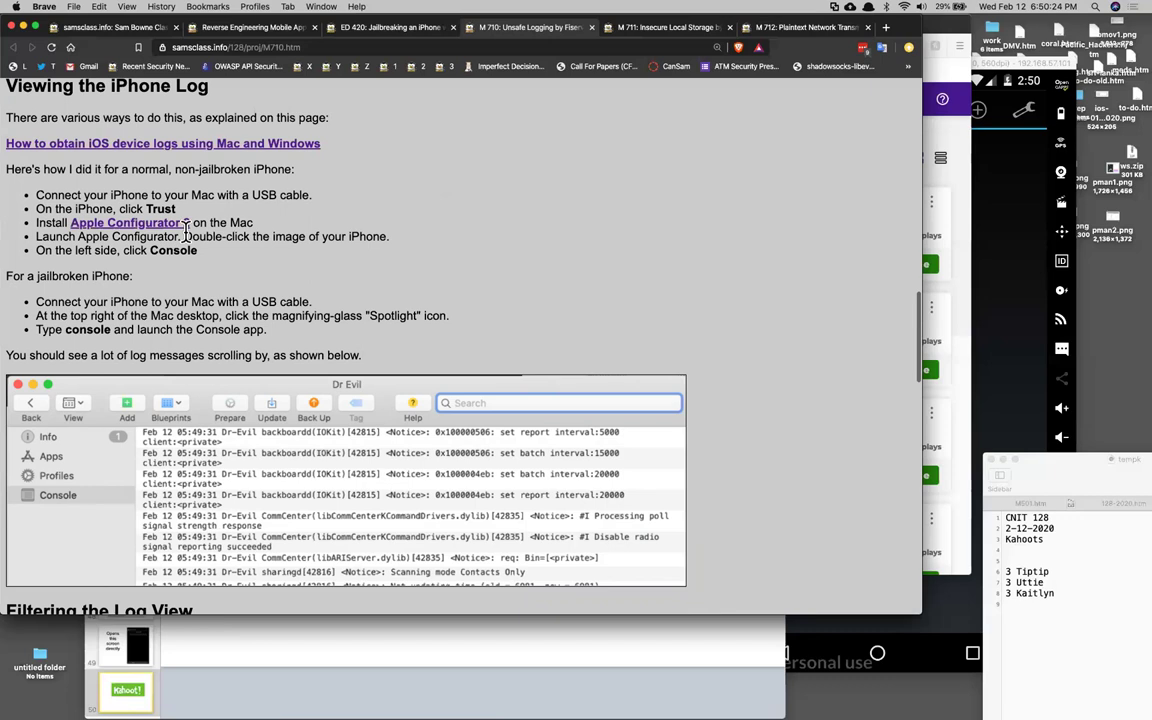
{"action": "scroll", "coordinate": [185, 236], "scroll_direction": "down", "scroll_amount": 5}
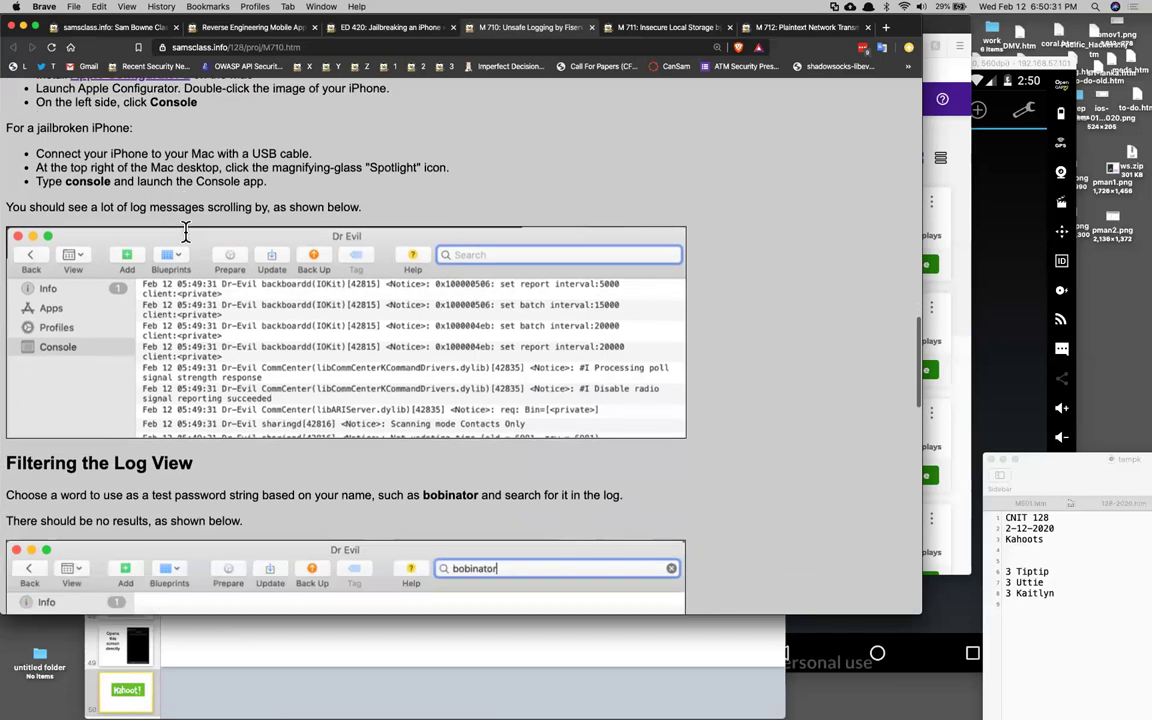